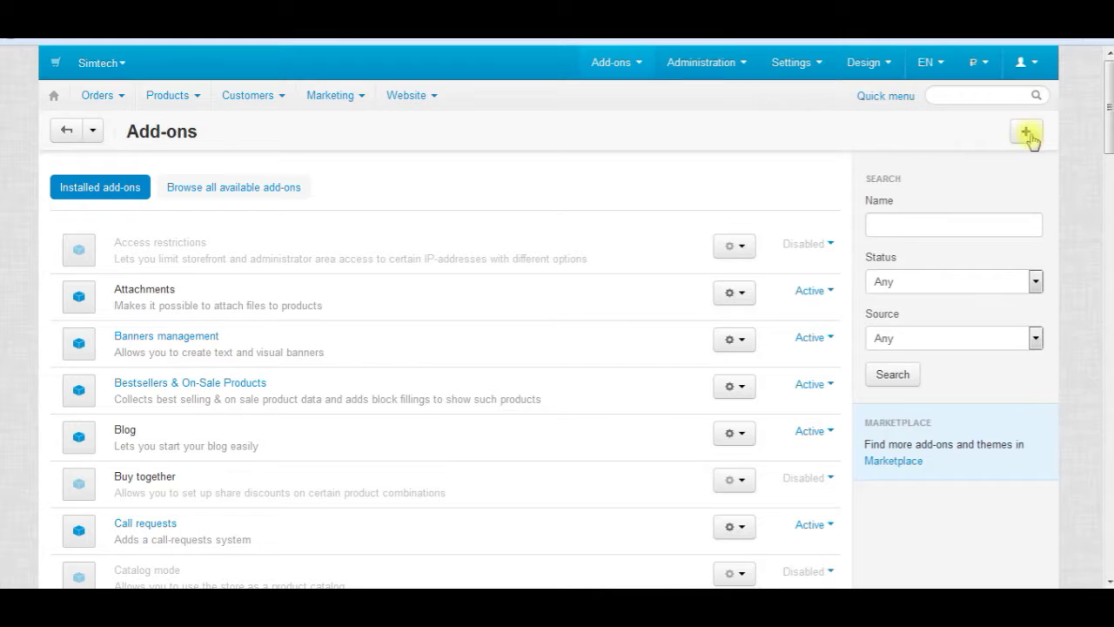
# Upload and install the add-on archive price_calculation-cs-cart-addon.zip from the ADD-ONS folder in the local downloads
pyautogui.click(1026, 133)
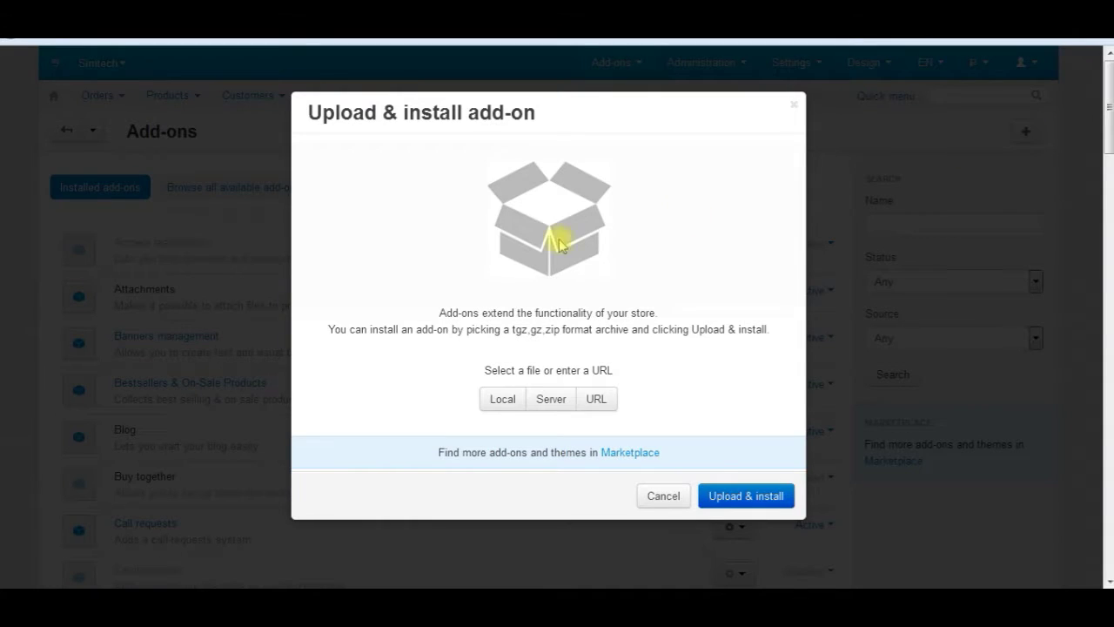
pyautogui.click(501, 400)
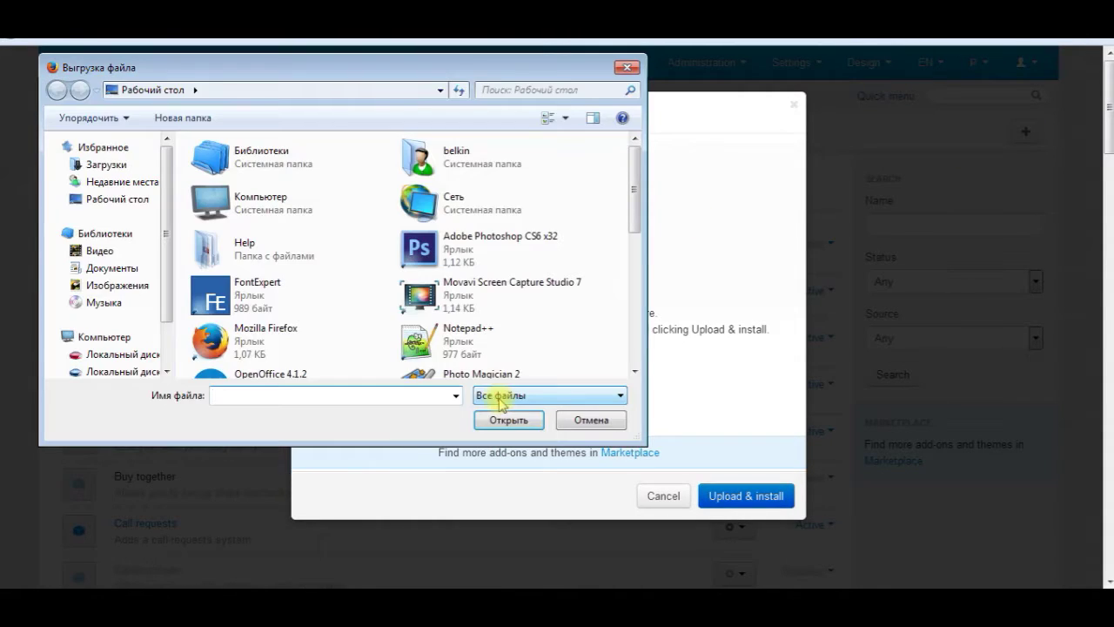
pyautogui.click(103, 164)
pyautogui.doubleClick(232, 163)
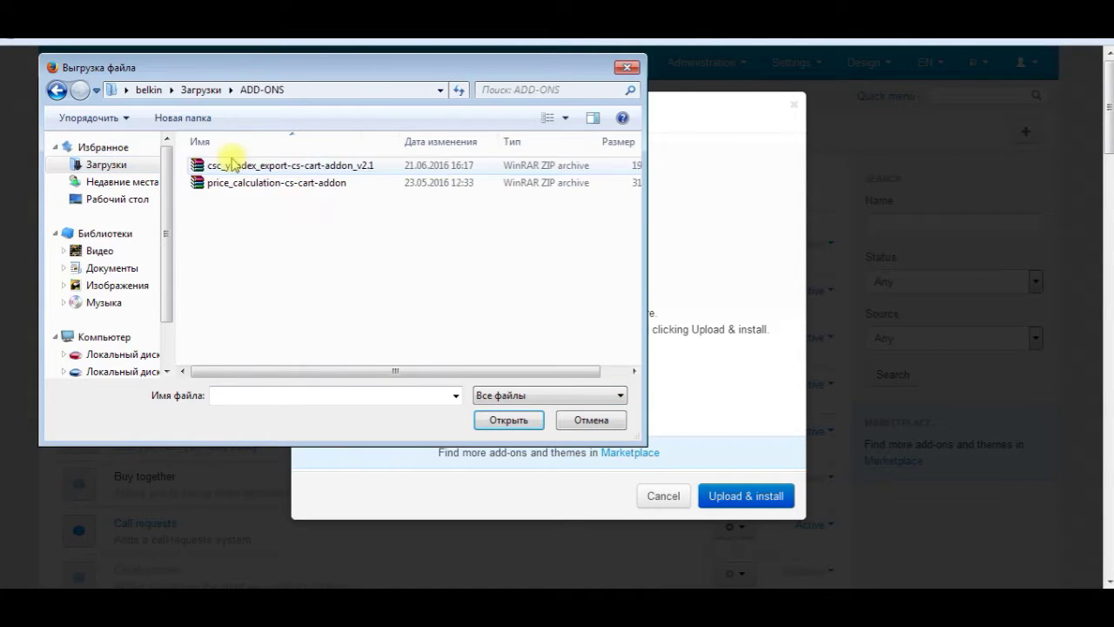
pyautogui.click(294, 185)
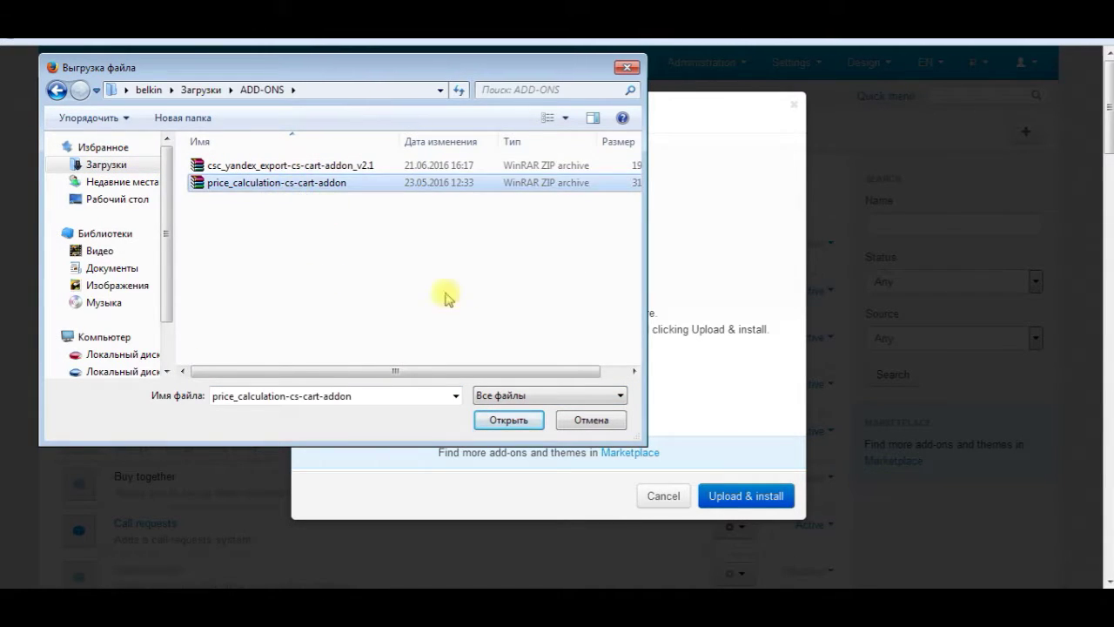
pyautogui.click(508, 420)
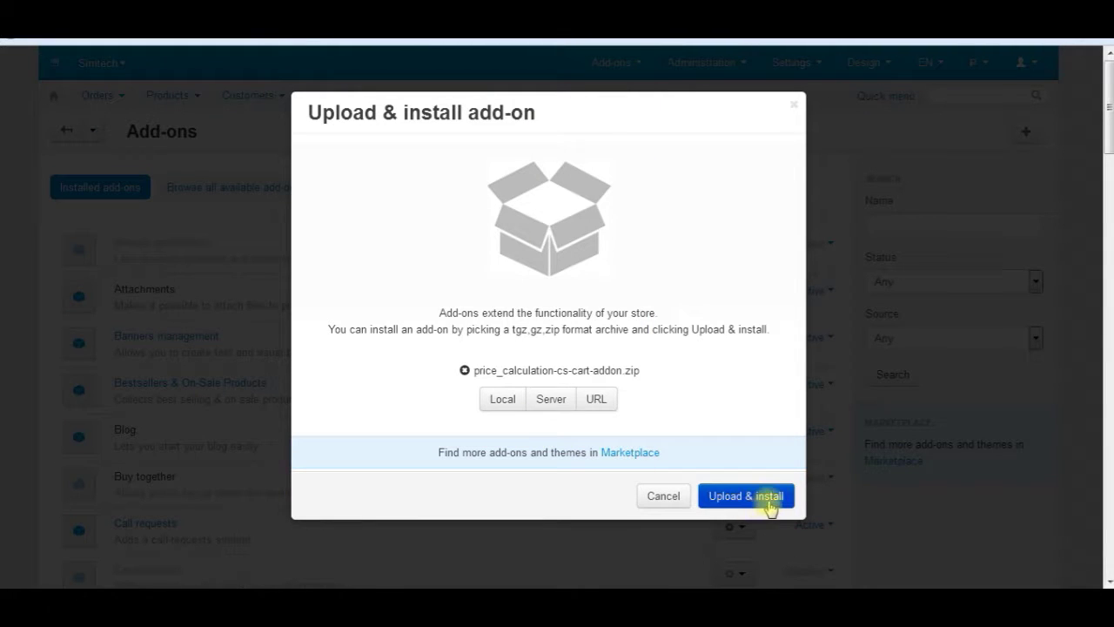
pyautogui.click(770, 505)
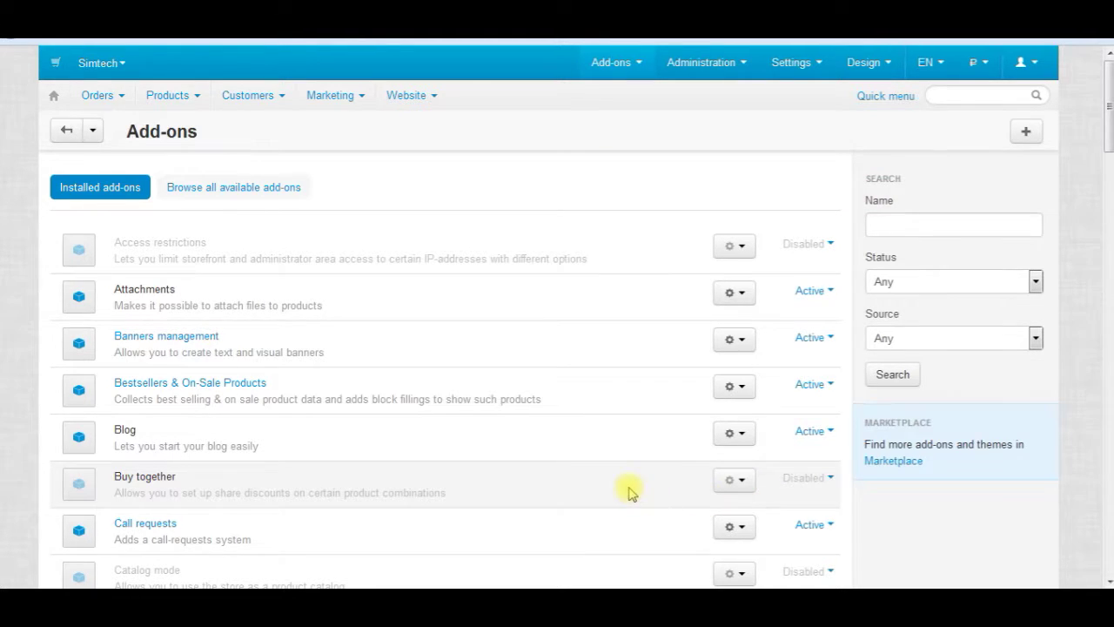
# Set the status of the cs-commerce.com - Advanced Price Calculation addon to Active
pyautogui.scroll(-2, 629, 490)
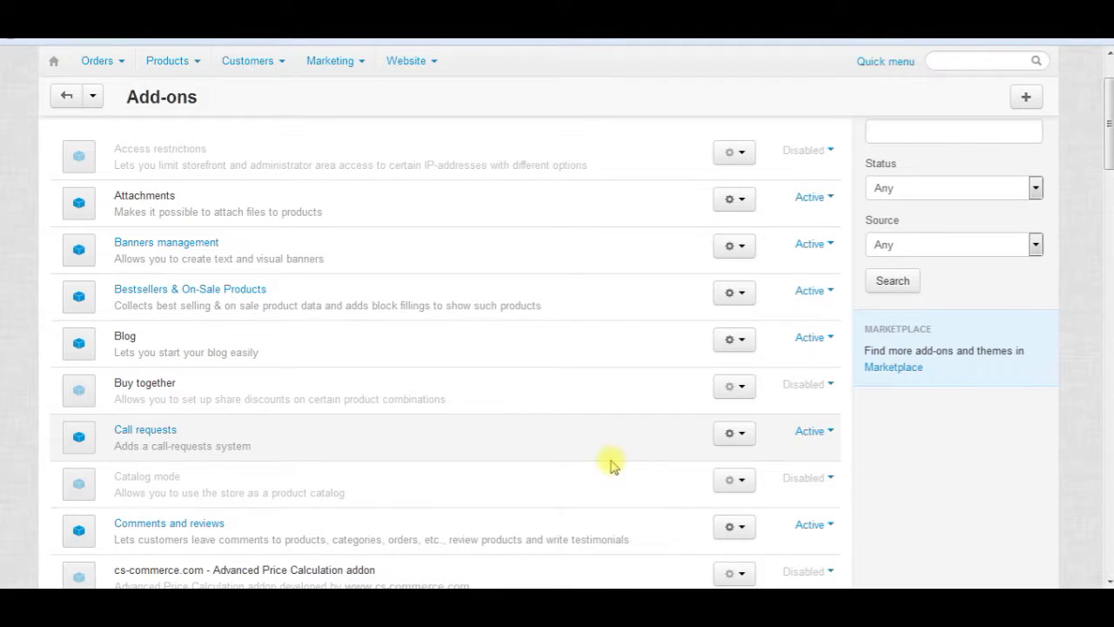
pyautogui.scroll(-2, 610, 466)
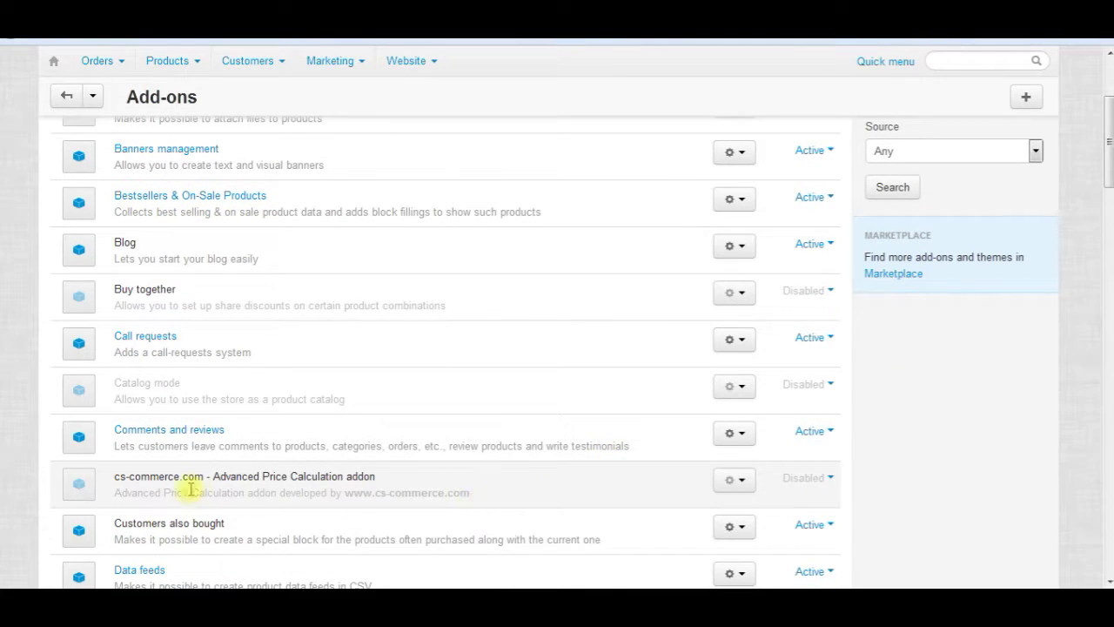
pyautogui.click(823, 481)
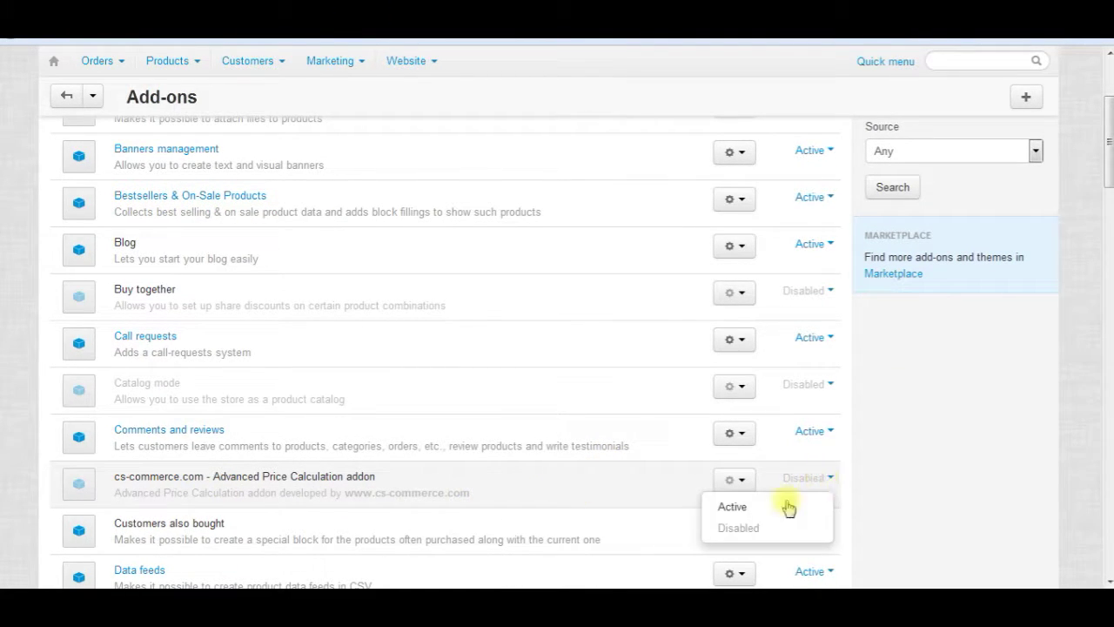
pyautogui.click(754, 507)
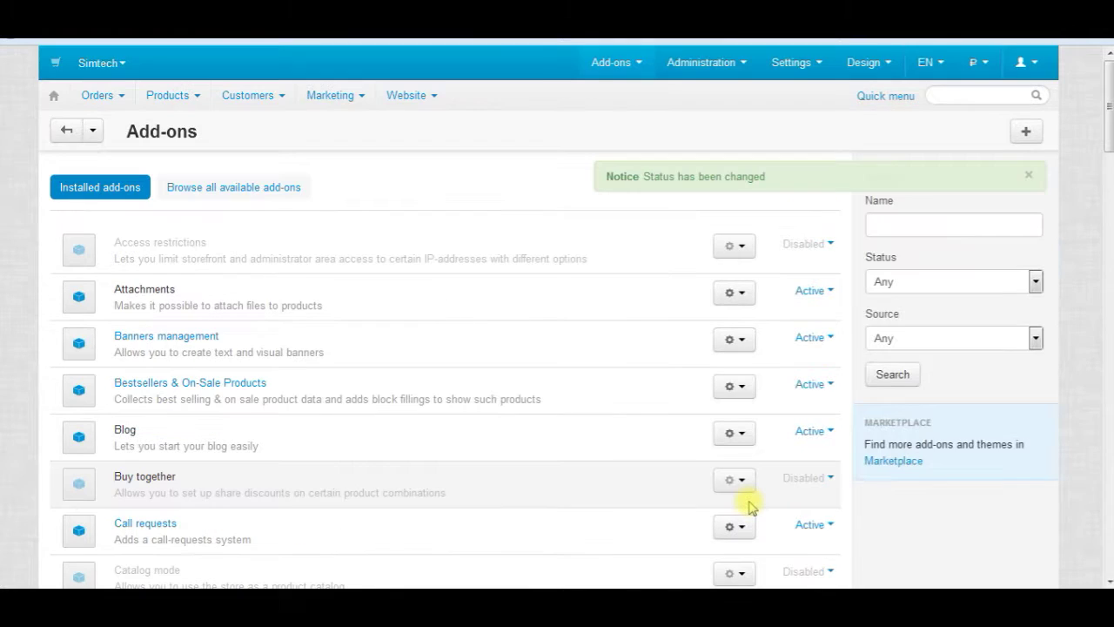
pyautogui.scroll(-2, 744, 505)
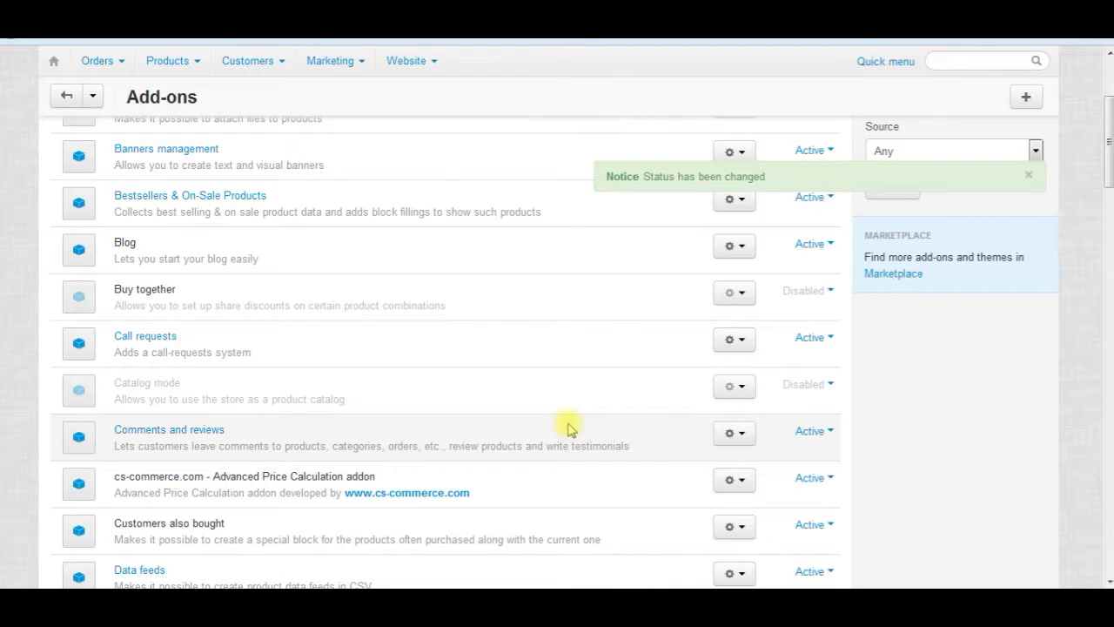
# Start a new product from the store's product list and name it Closet
pyautogui.scroll(3, 557, 339)
pyautogui.moveTo(186, 95)
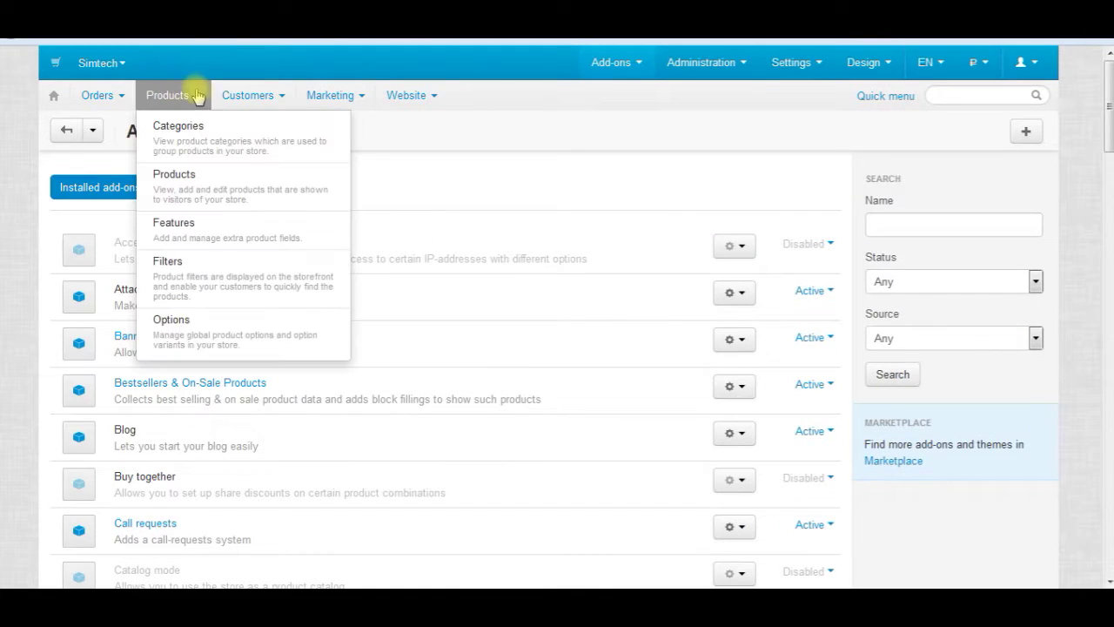
pyautogui.click(177, 177)
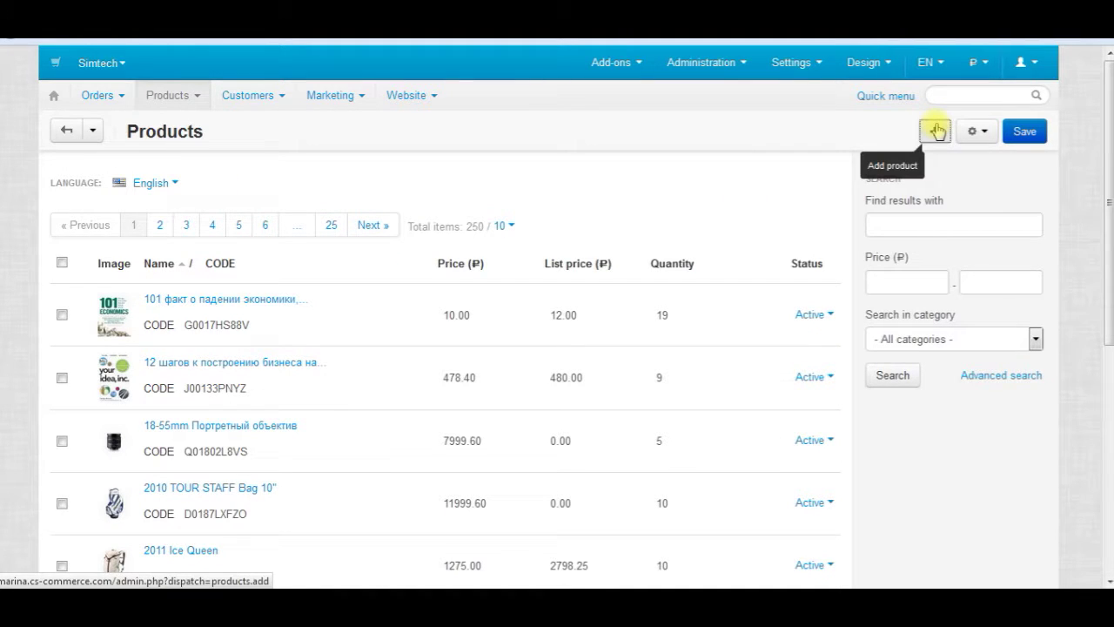
pyautogui.click(937, 130)
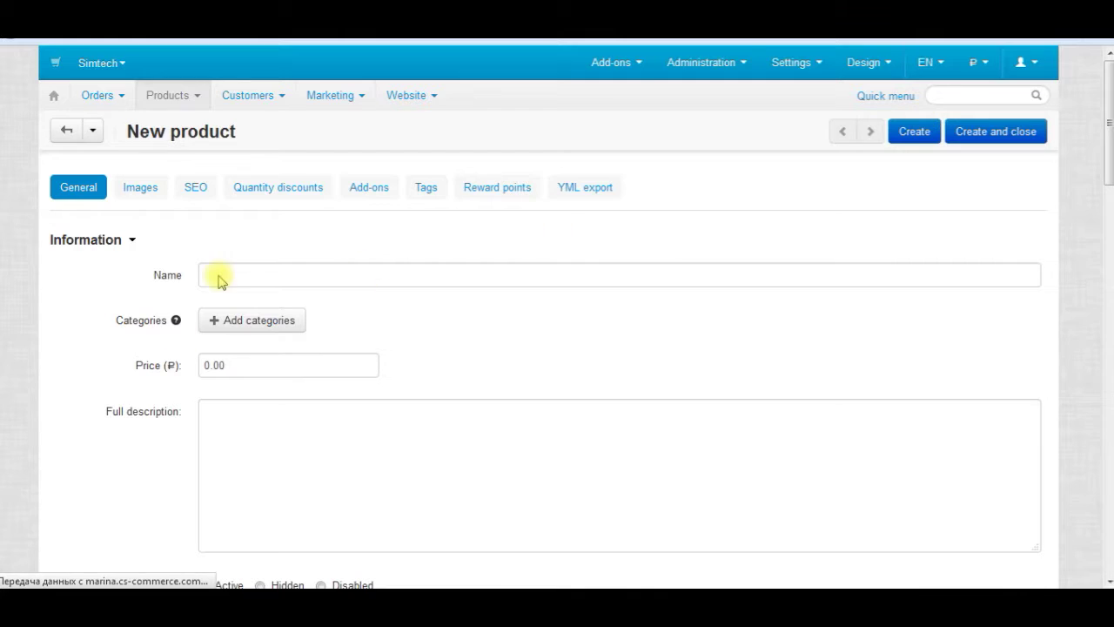
pyautogui.click(221, 275)
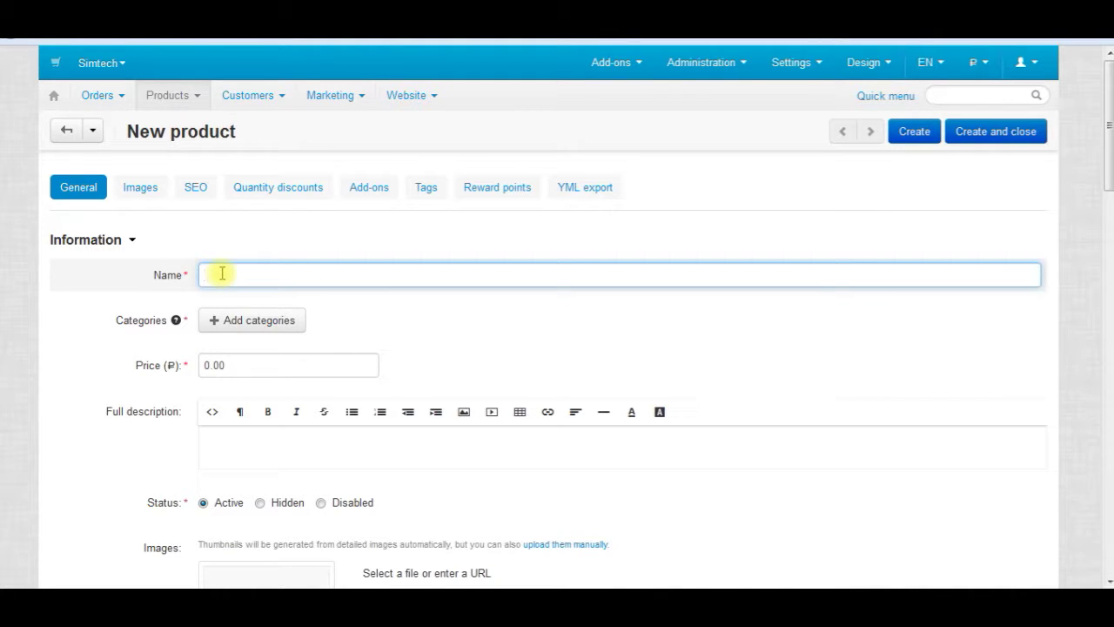
pyautogui.write('Closet')
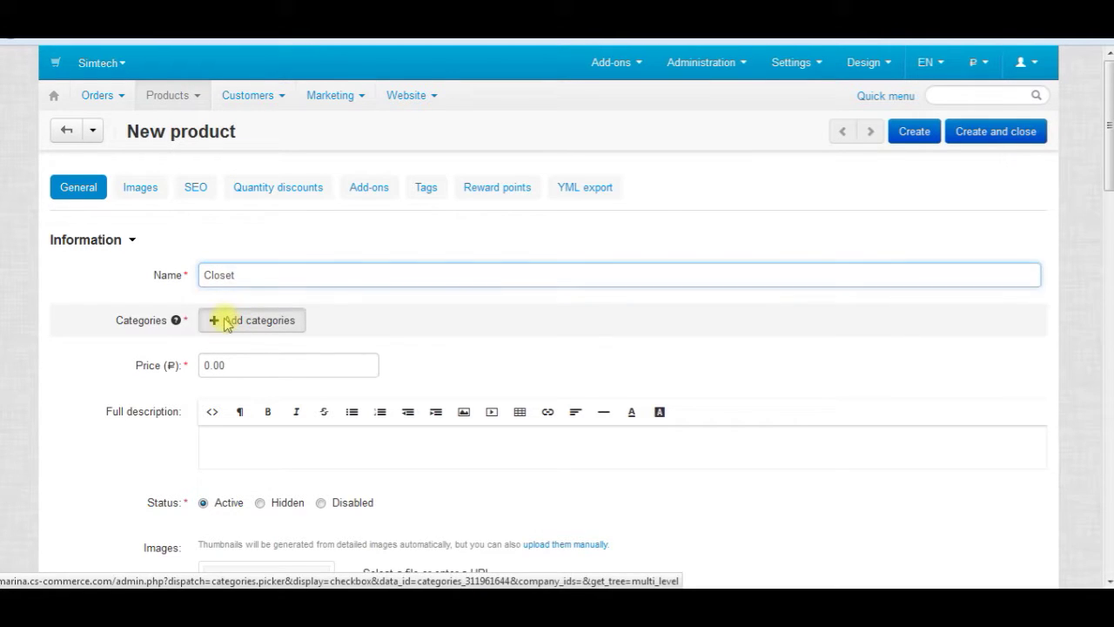
# Assign the new product to the Сейфы category under Канцелярские товары, and create it with a price of 1000.00
pyautogui.click(226, 322)
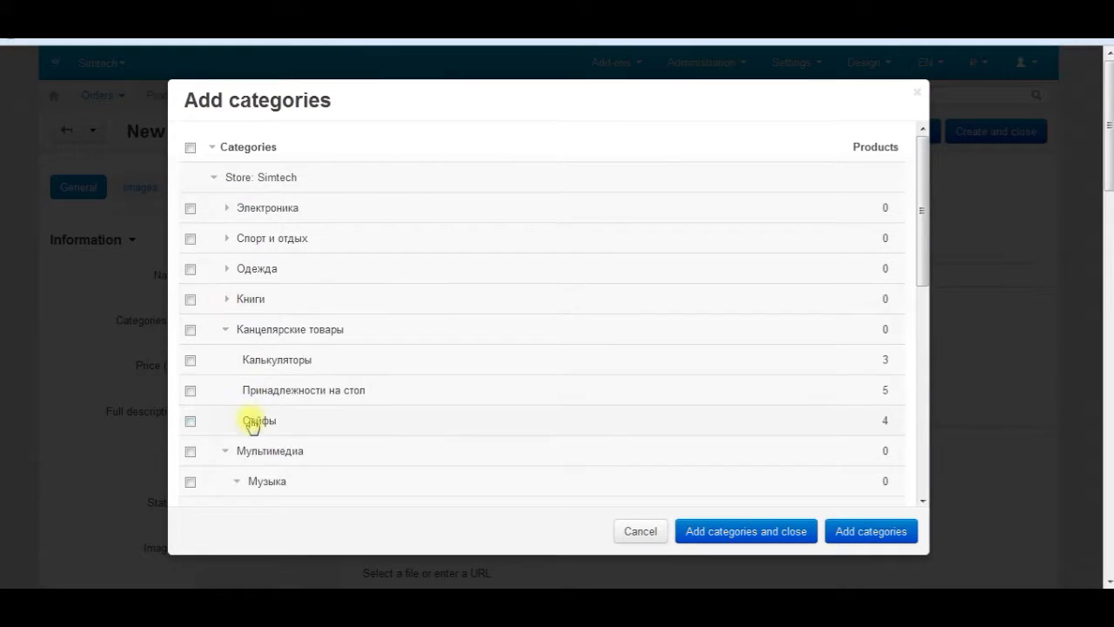
pyautogui.click(264, 424)
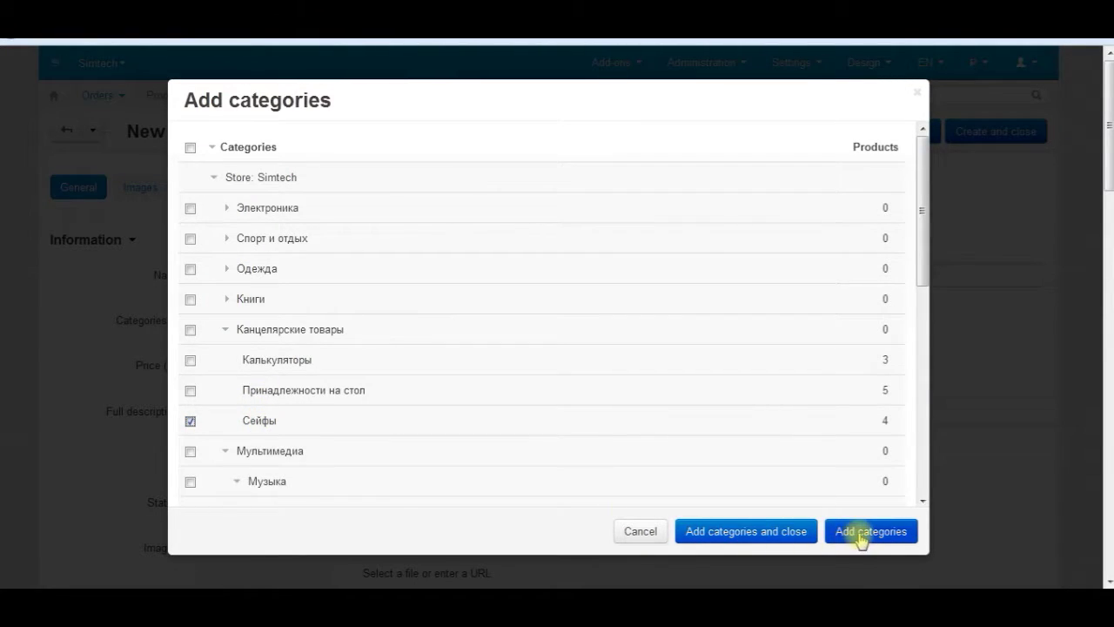
pyautogui.click(783, 545)
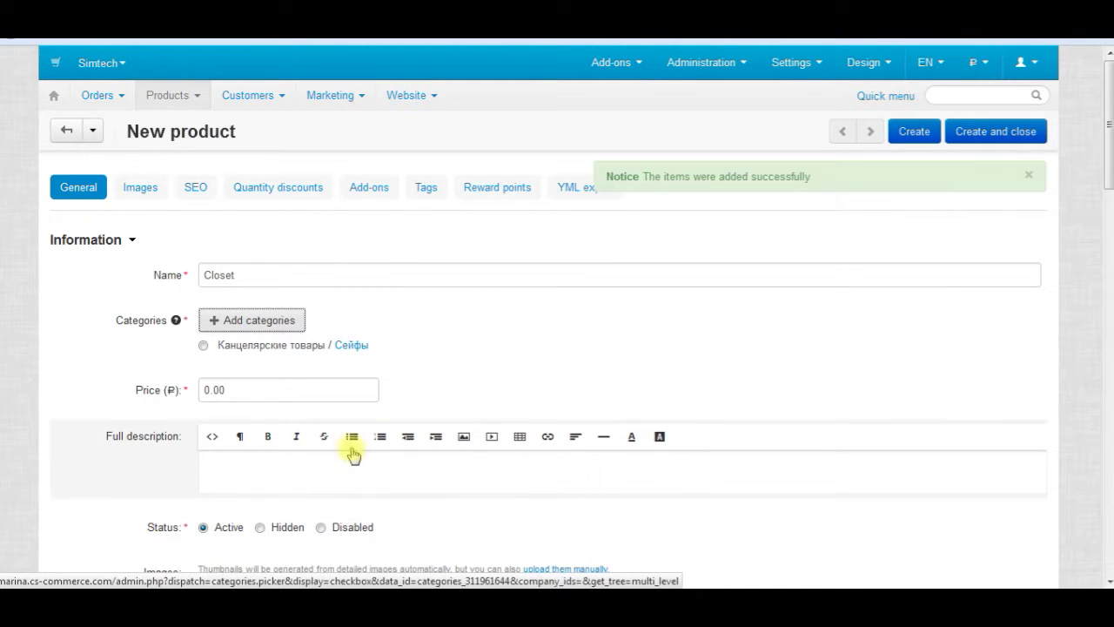
pyautogui.moveTo(209, 390); pyautogui.dragTo(188, 390)
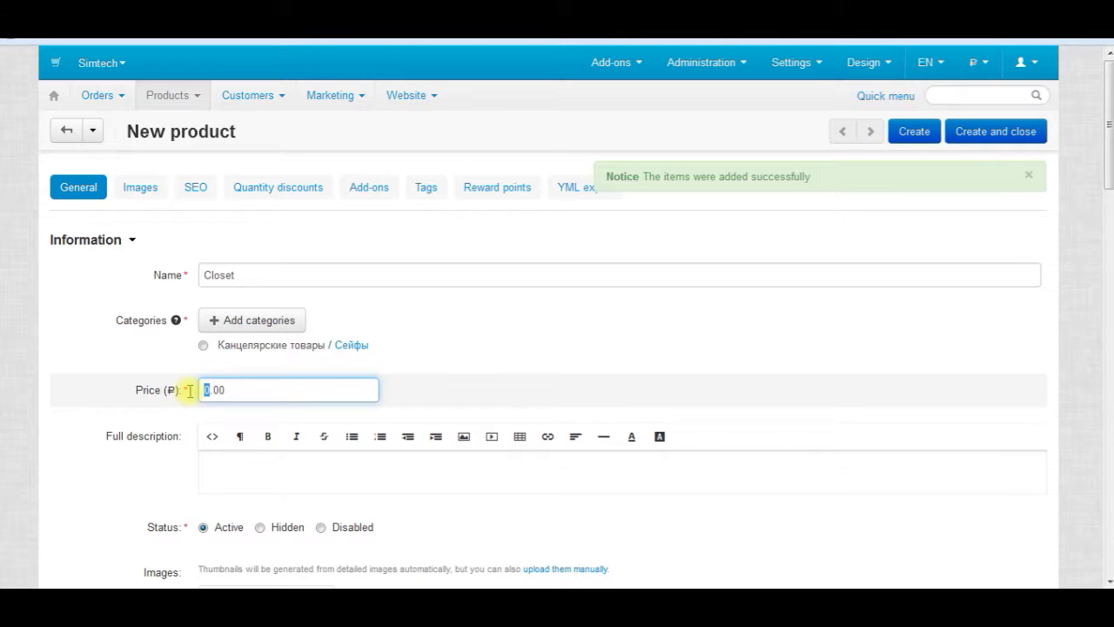
pyautogui.write('100')
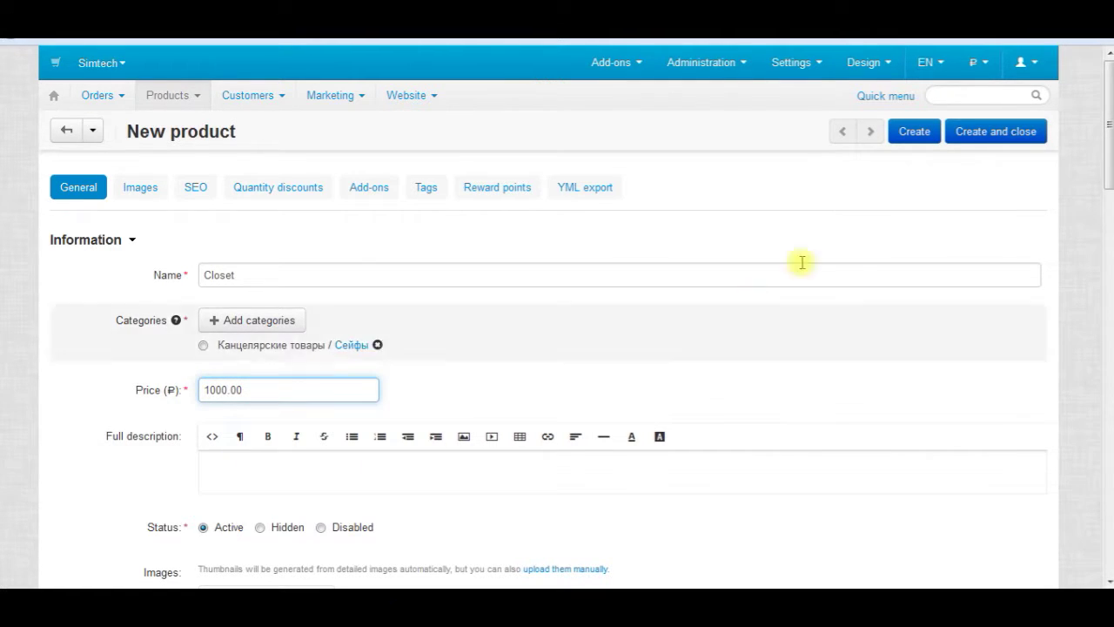
pyautogui.click(916, 133)
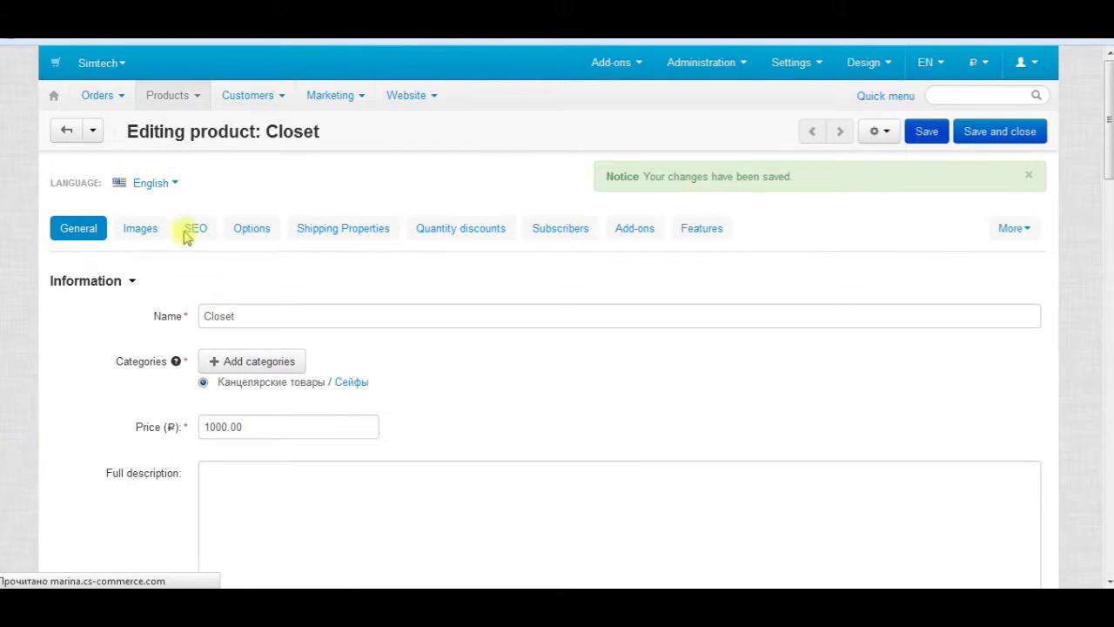
# Start a new option for the Closet product, named Material, with position 0 and type Select box
pyautogui.click(255, 231)
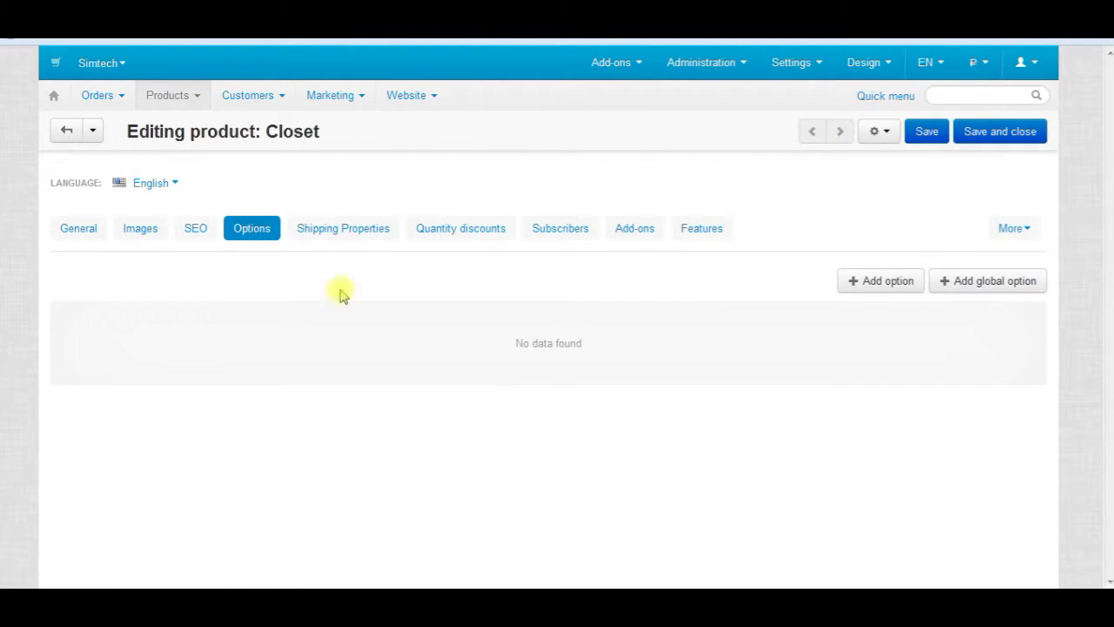
pyautogui.click(888, 283)
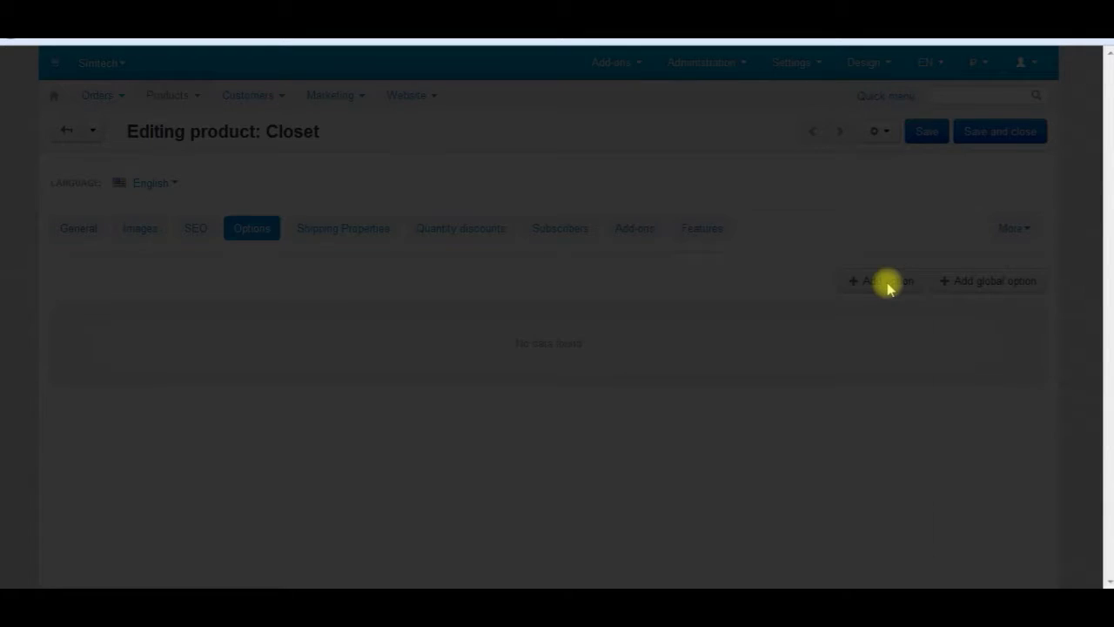
pyautogui.write('Material')
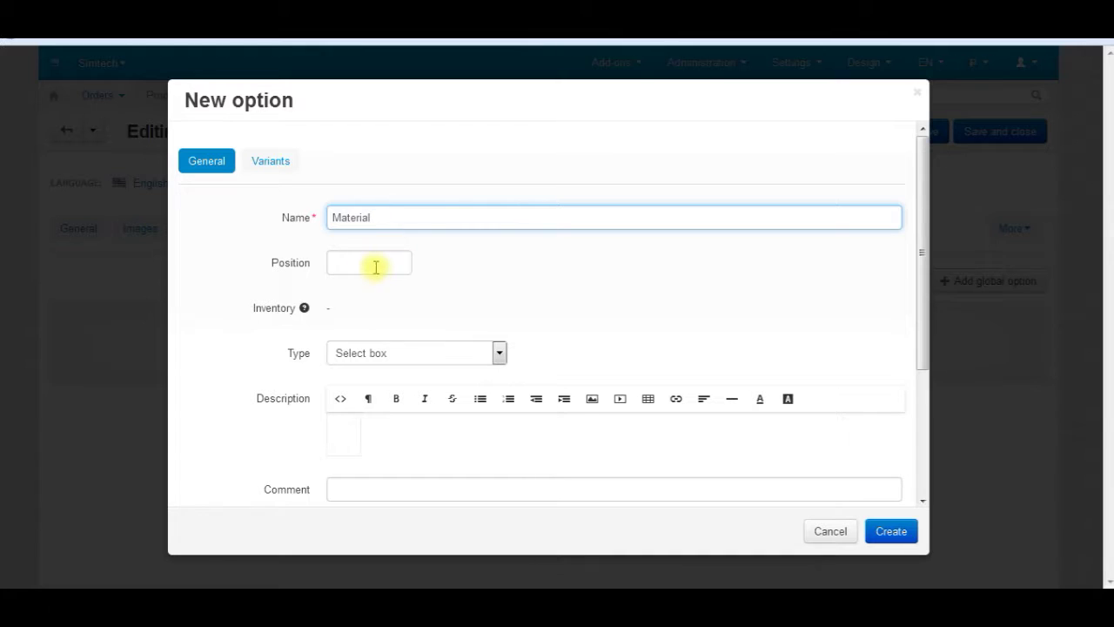
pyautogui.click(354, 258)
pyautogui.write('0')
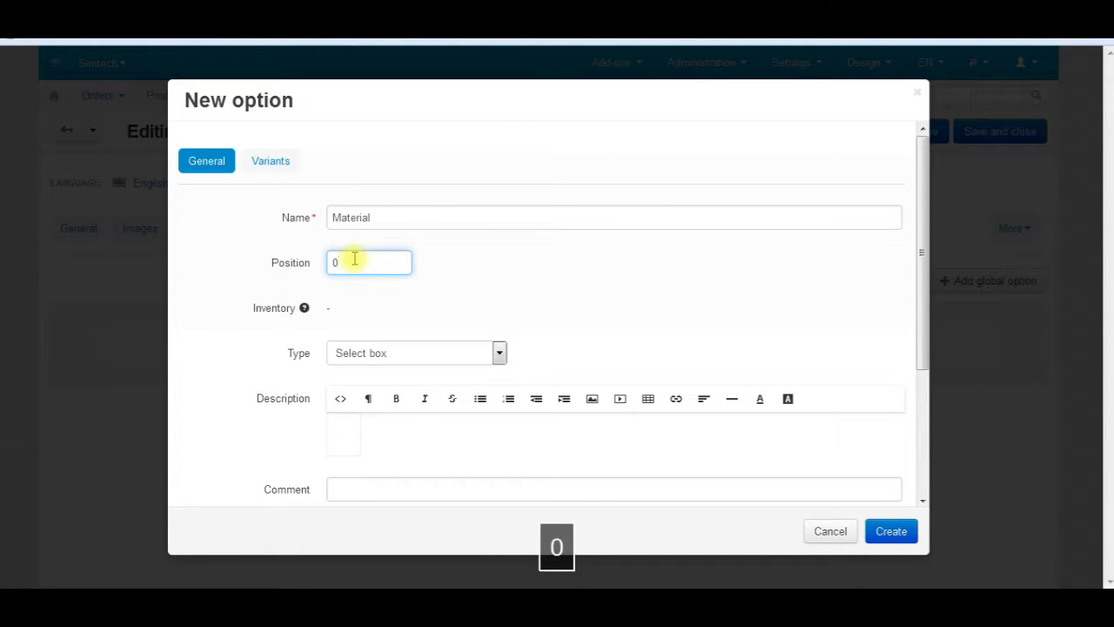
pyautogui.click(500, 354)
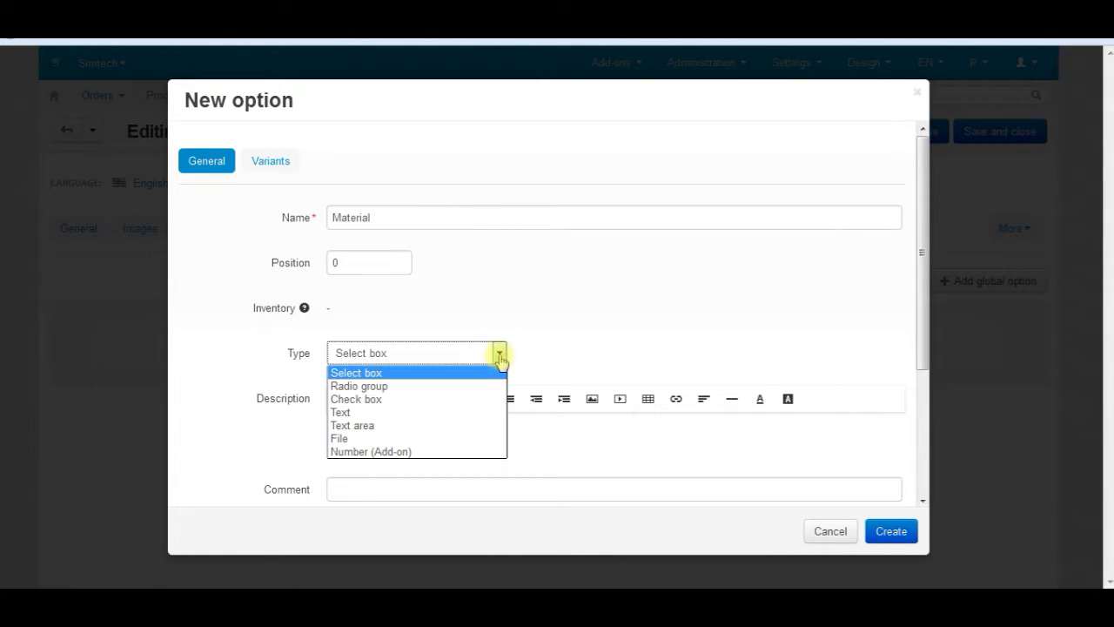
pyautogui.click(411, 375)
# Define the Material option's first variant as solid wood with a price modifier of 2000
pyautogui.click(292, 164)
pyautogui.click(285, 245)
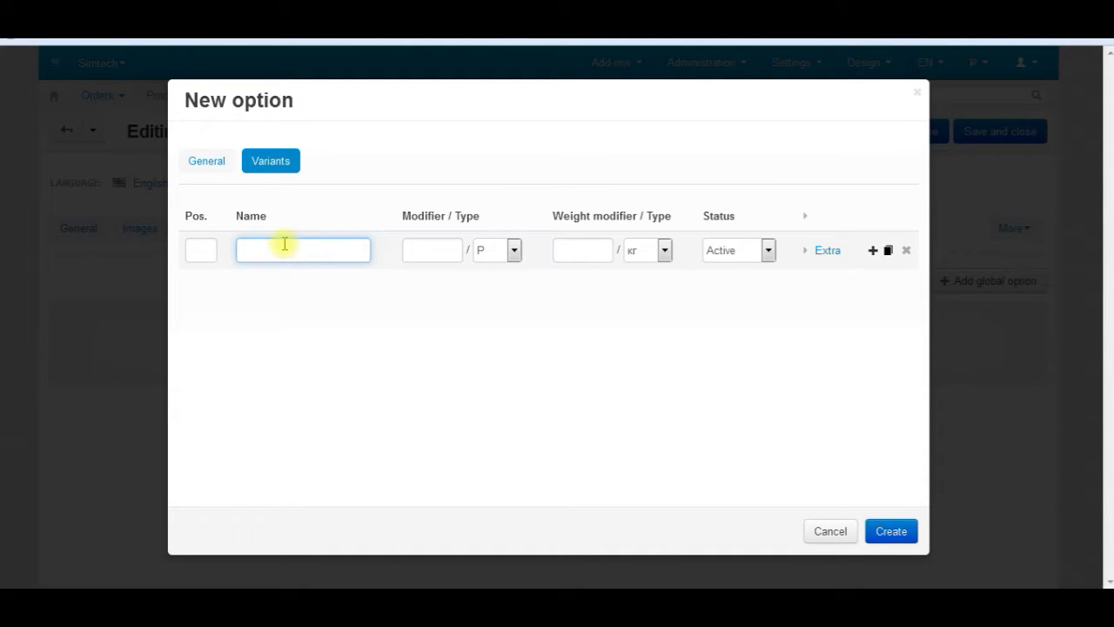
pyautogui.write('solid wood')
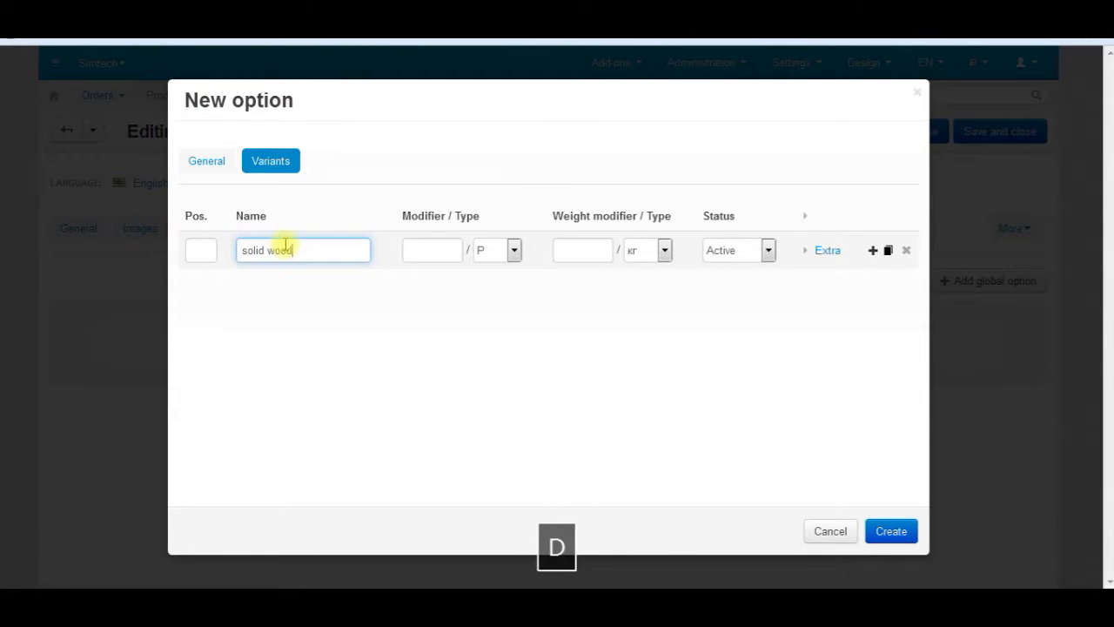
pyautogui.click(435, 247)
pyautogui.write('2000')
# Add a second variant named particleboard with a price modifier of 1000, and create the Material option
pyautogui.click(873, 250)
pyautogui.click(287, 288)
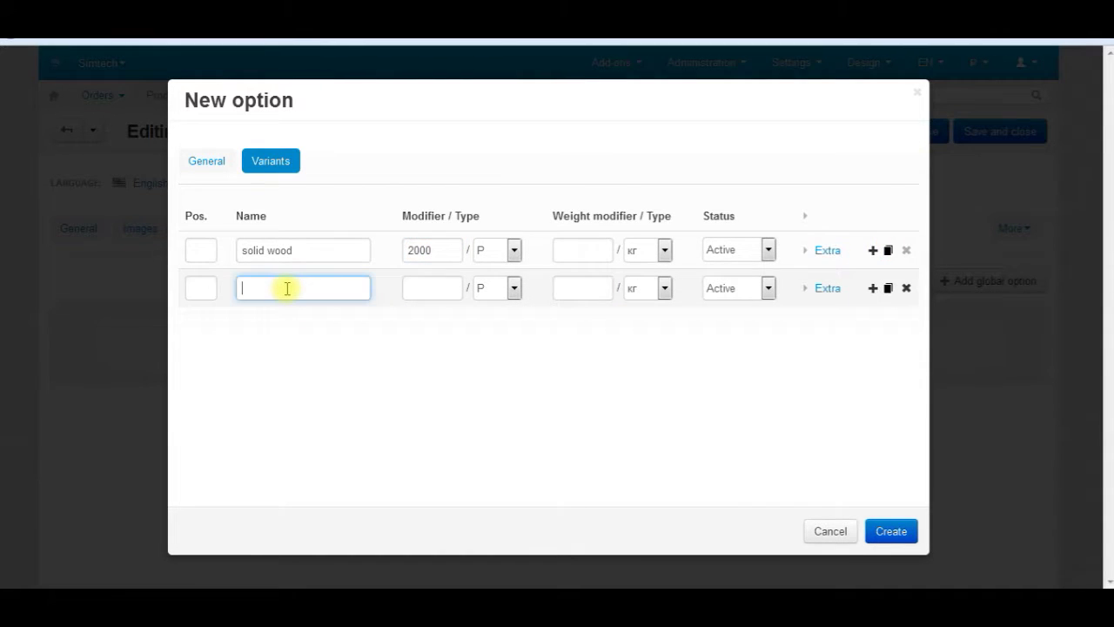
pyautogui.write('par')
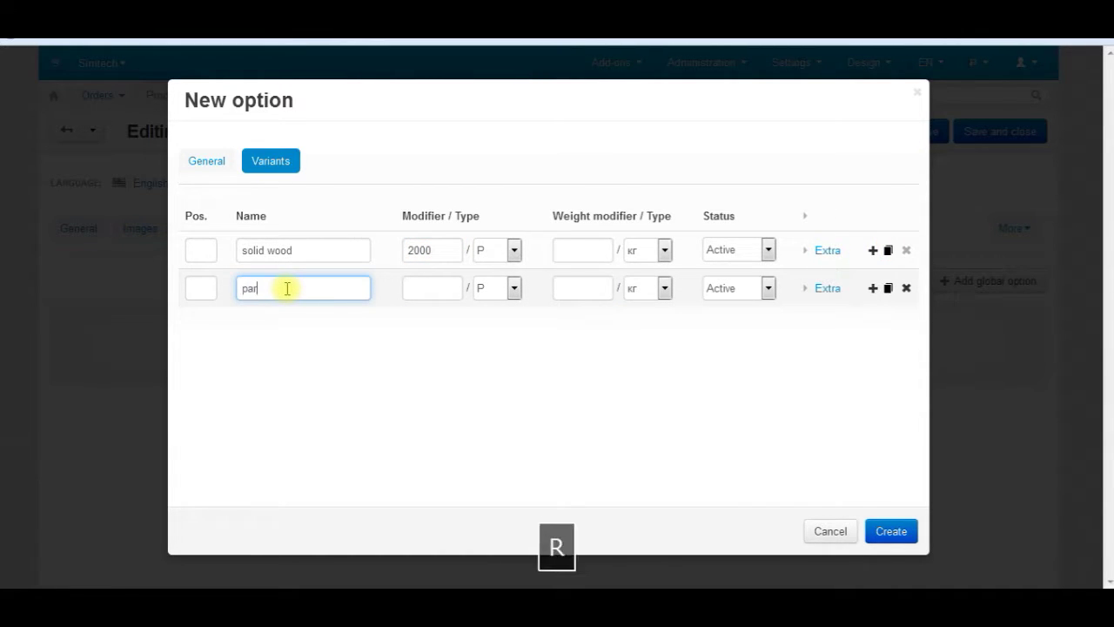
pyautogui.write('ticleboard')
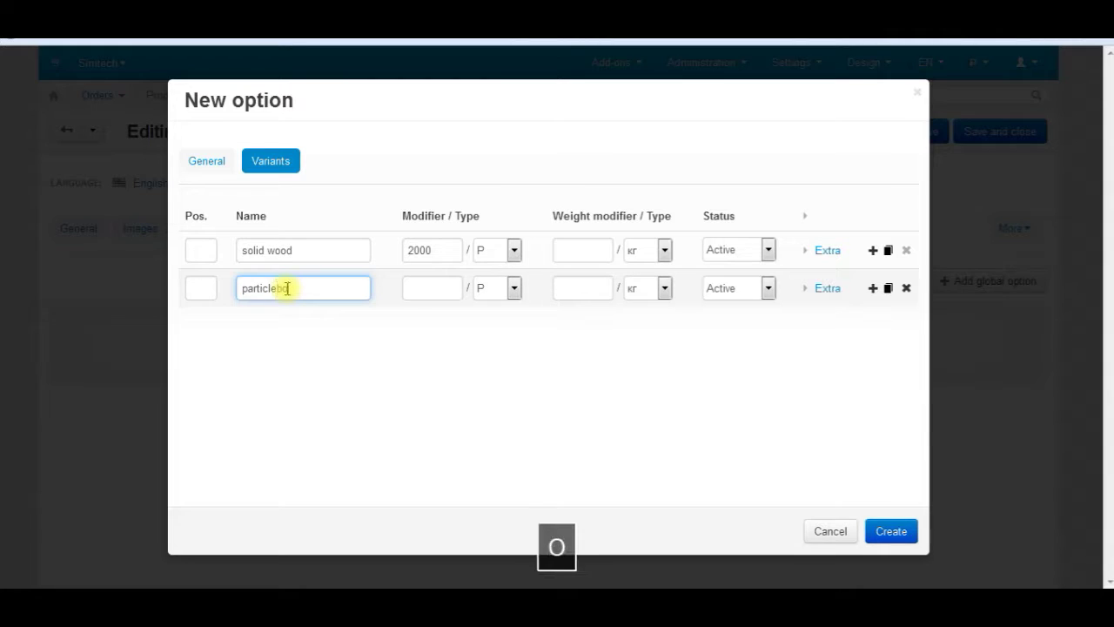
pyautogui.click(442, 287)
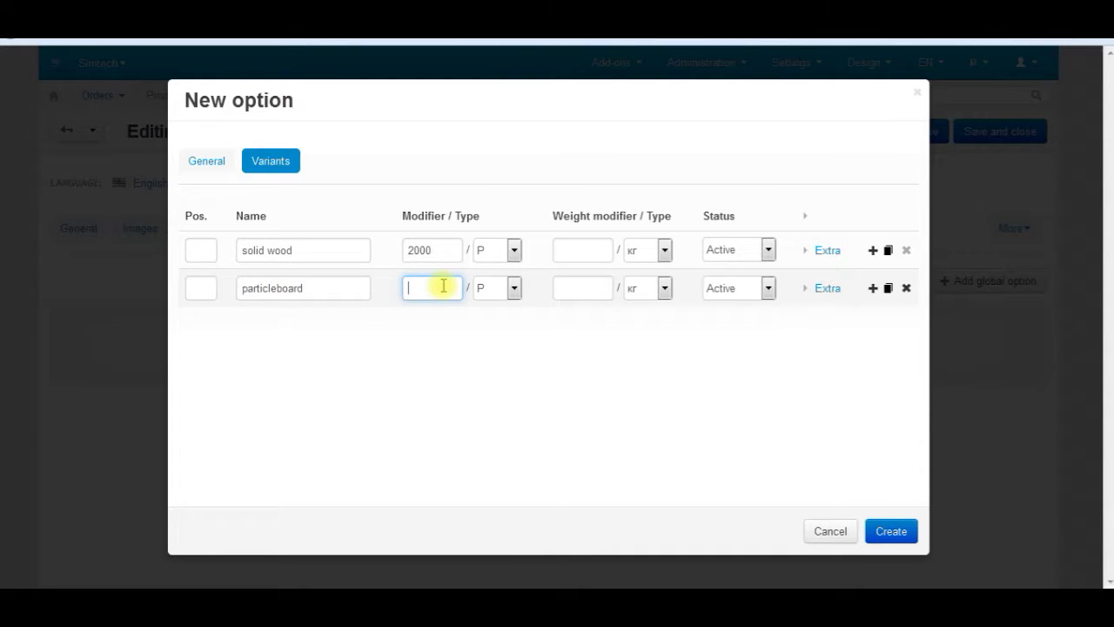
pyautogui.write('1000')
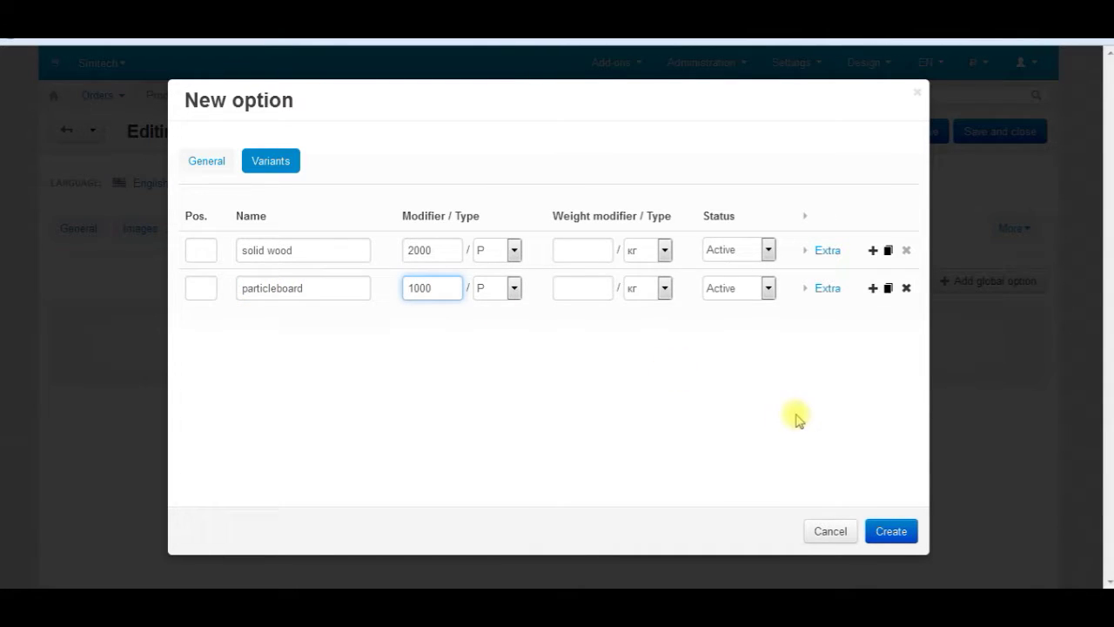
pyautogui.click(897, 533)
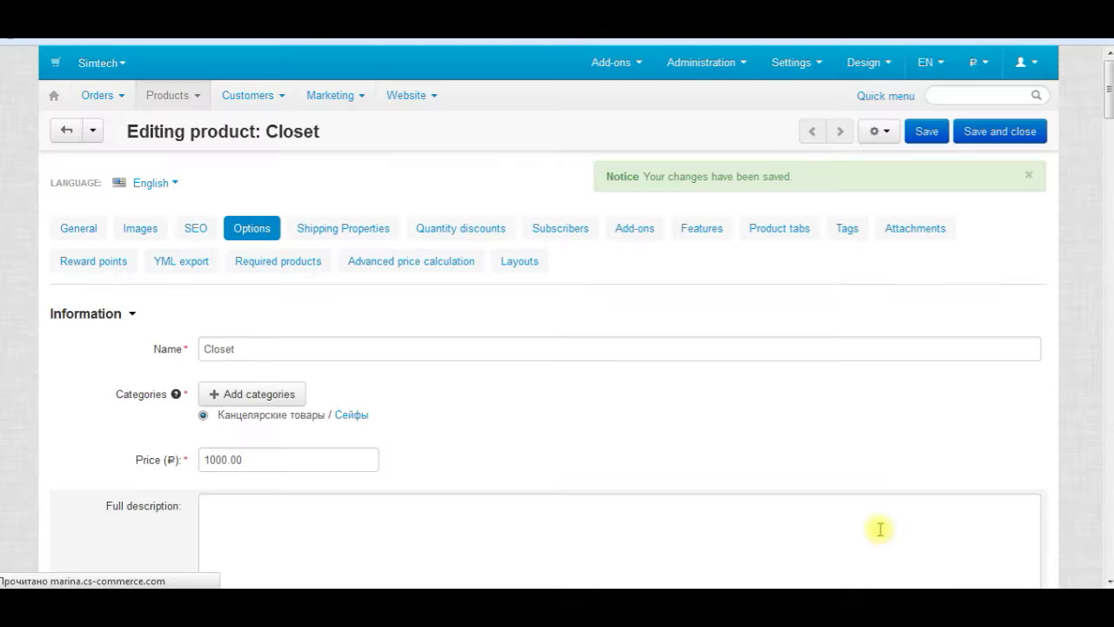
# Start a new option for the Closet product, named number of sections, with position 1 and type Radio group
pyautogui.click(888, 286)
pyautogui.click(388, 218)
pyautogui.write('n')
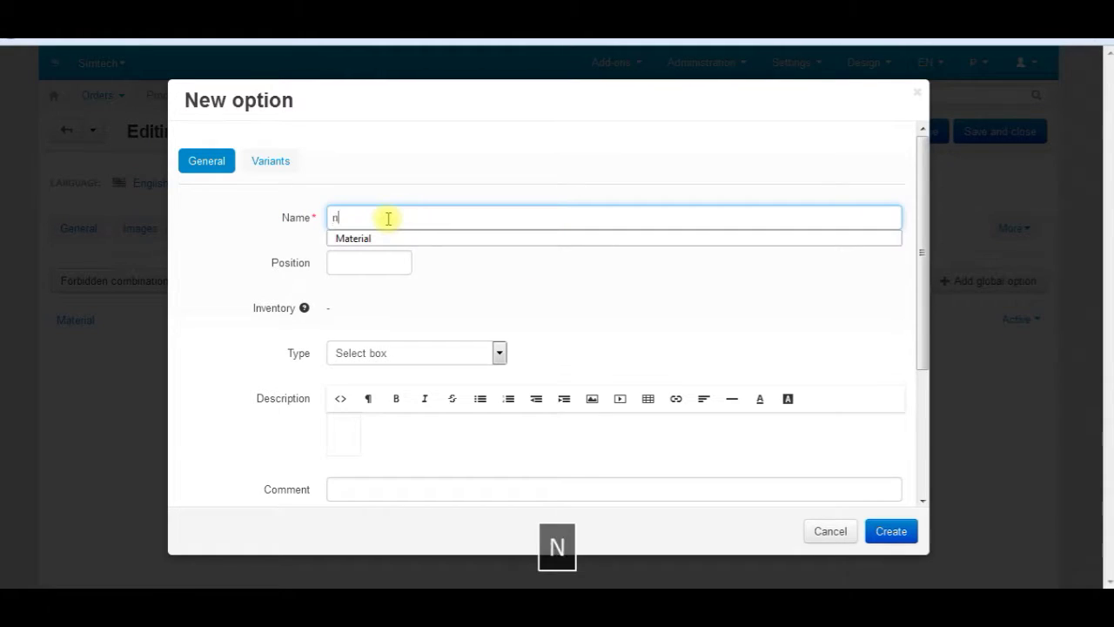
pyautogui.write('umber of sections')
pyautogui.click(350, 263)
pyautogui.write('1')
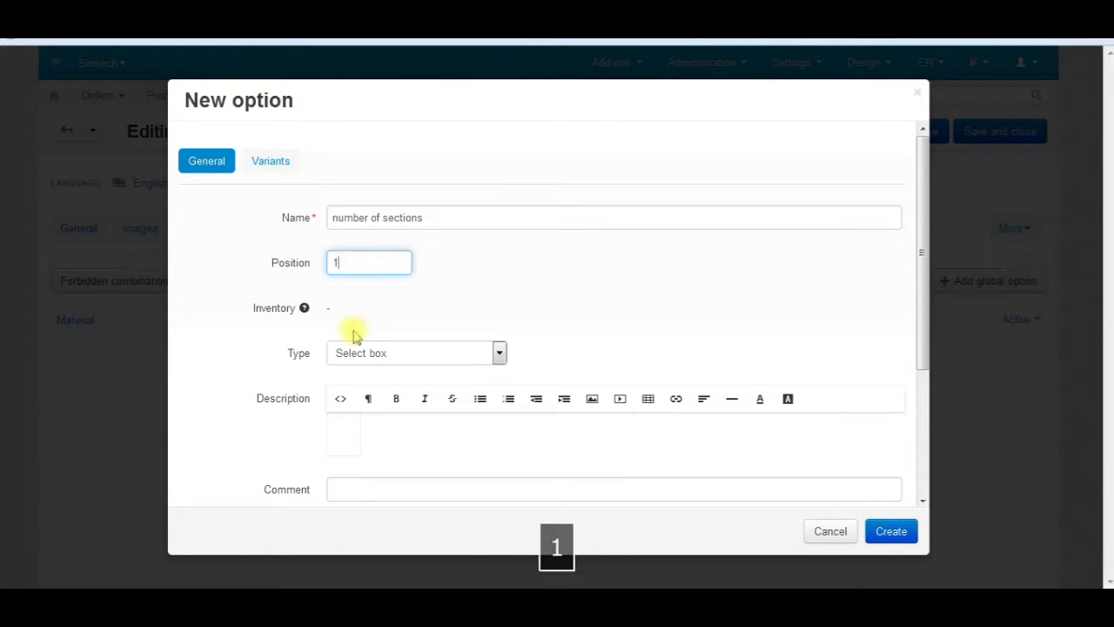
pyautogui.click(499, 355)
pyautogui.click(418, 385)
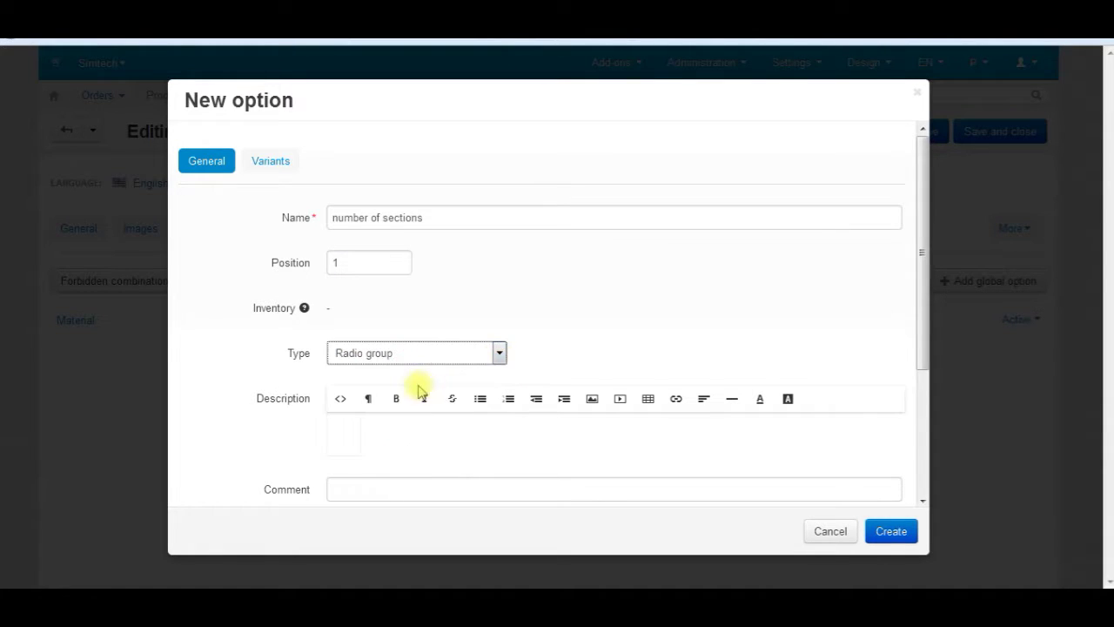
# Define the first variant of the number of sections option as 2 sections with a price modifier of 2
pyautogui.click(262, 160)
pyautogui.click(300, 247)
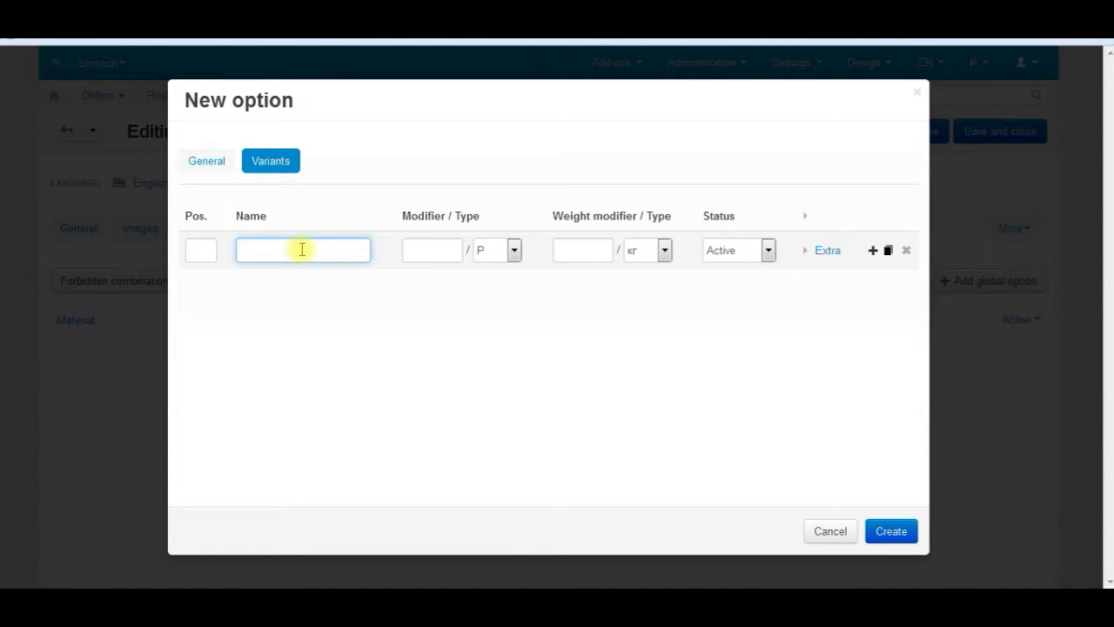
pyautogui.write('2 sectio')
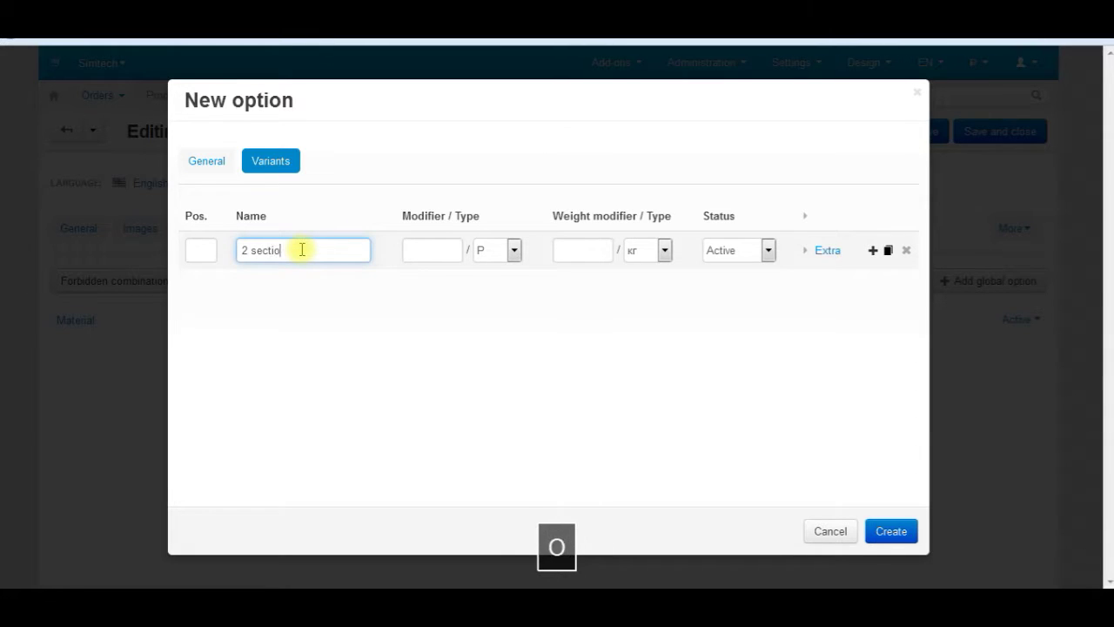
pyautogui.write('ns')
pyautogui.click(434, 248)
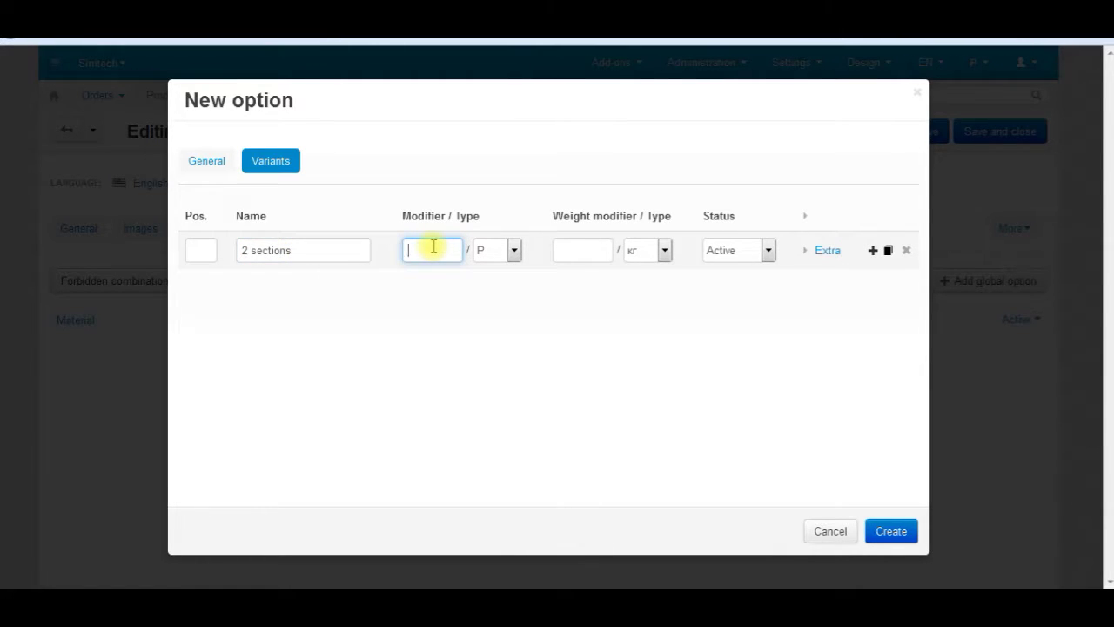
pyautogui.write('2')
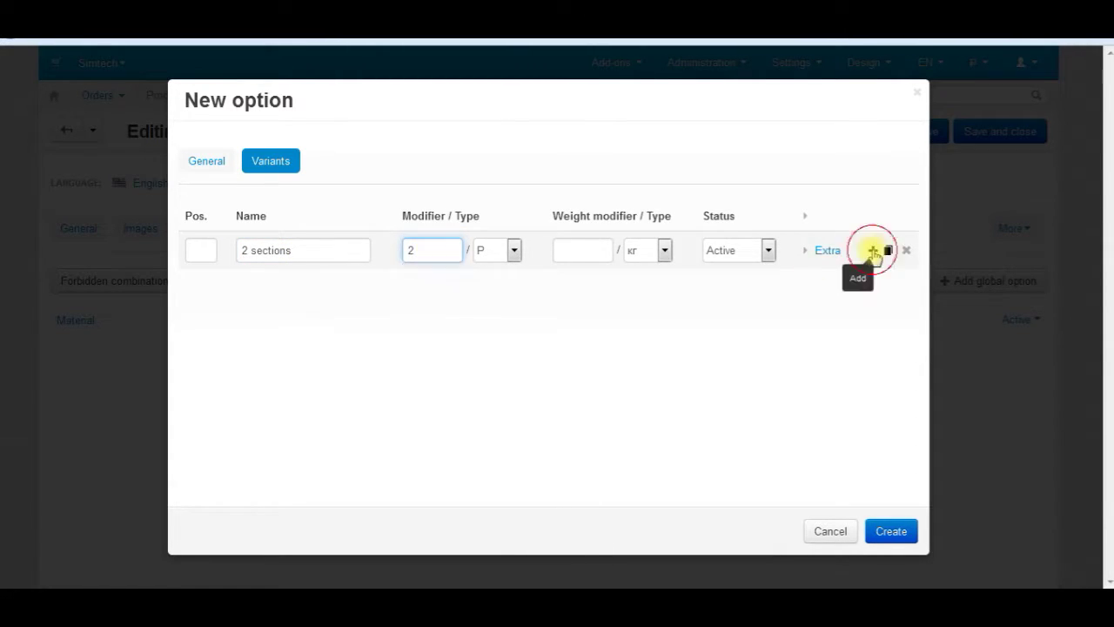
# Add a second variant named 3 sections with a price modifier of 2.8
pyautogui.click(873, 250)
pyautogui.click(286, 289)
pyautogui.write('3 sections')
pyautogui.click(435, 288)
pyautogui.write('2')
pyautogui.write('/')
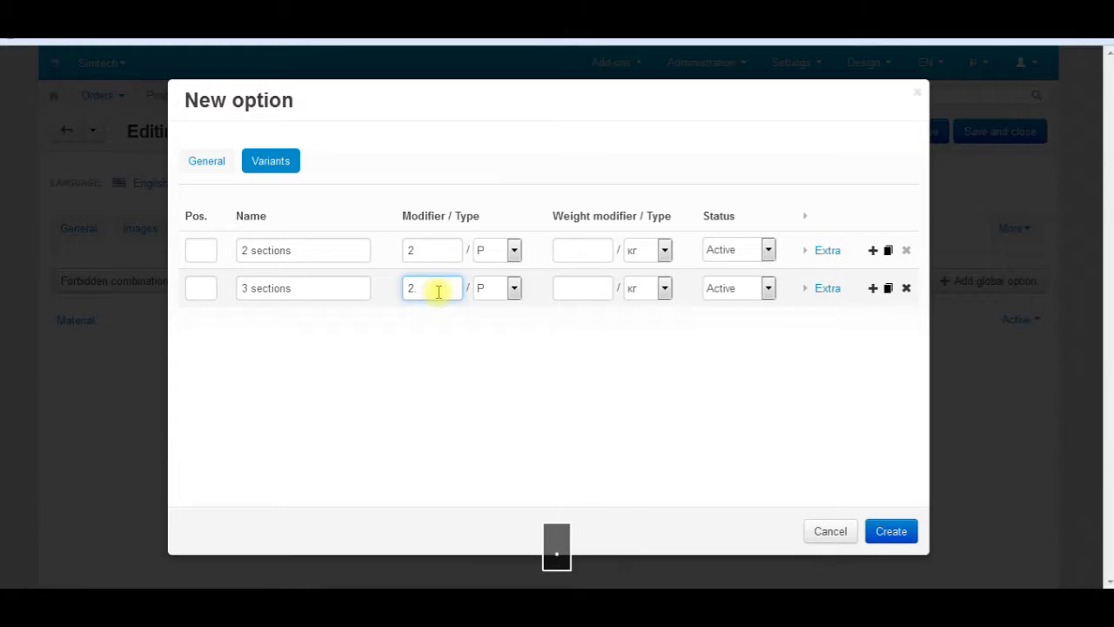
pyautogui.write('8')
# Add a third variant named 4 sections with a price modifier of 3.4, and create the number of sections option
pyautogui.click(873, 288)
pyautogui.click(280, 328)
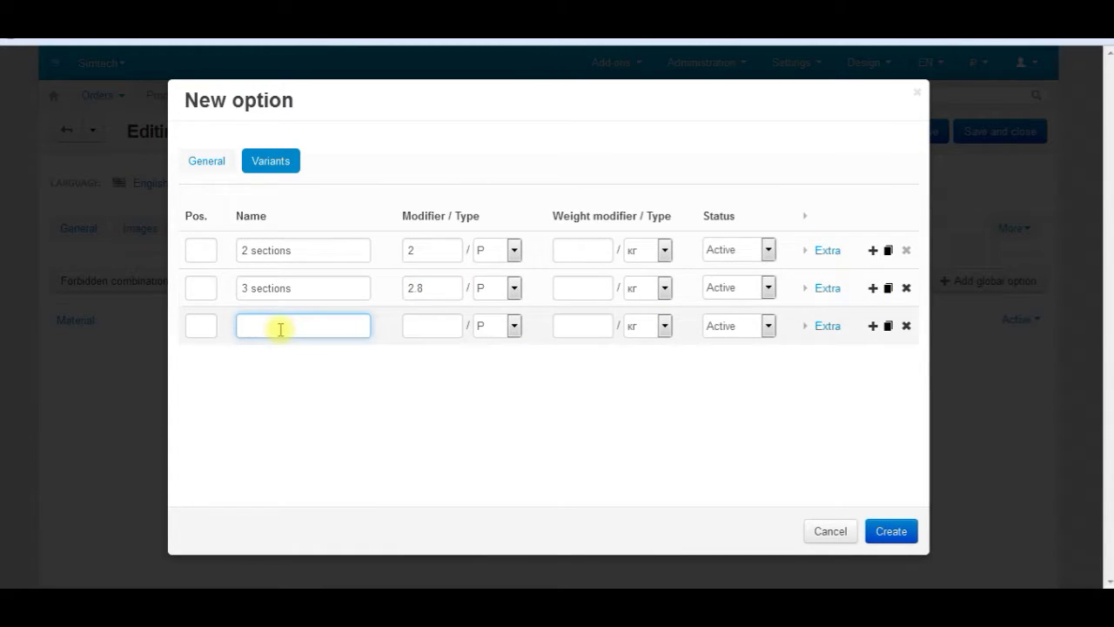
pyautogui.write('4 sections')
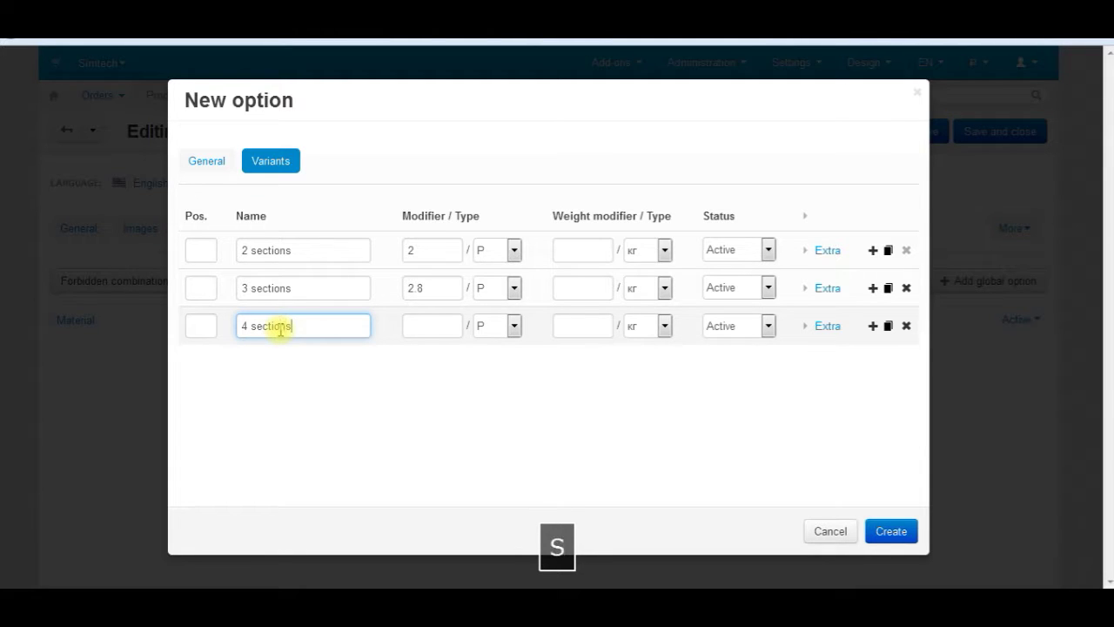
pyautogui.click(420, 327)
pyautogui.write('3.')
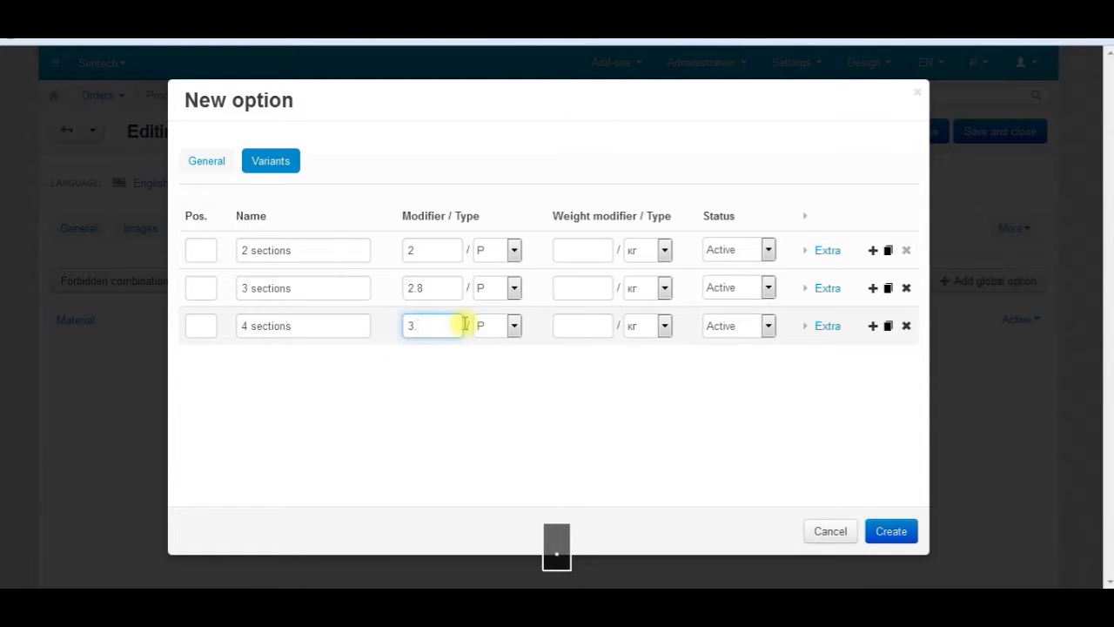
pyautogui.write('4')
pyautogui.click(891, 530)
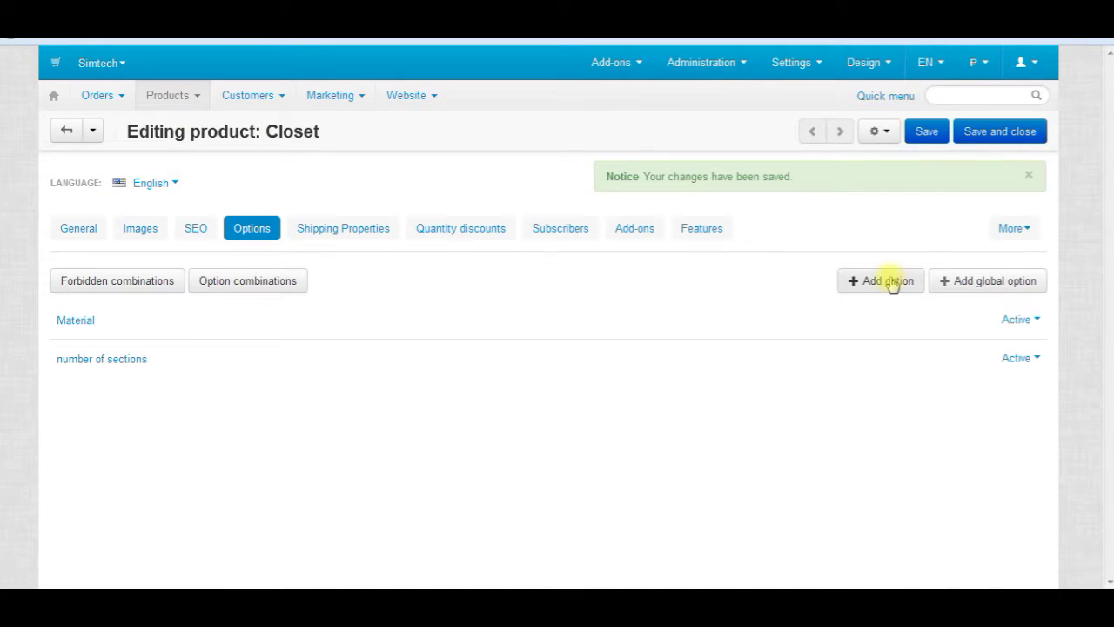
# Start a new option named number of shelves, with position 3 and type Number (Add-on)
pyautogui.click(888, 280)
pyautogui.click(349, 217)
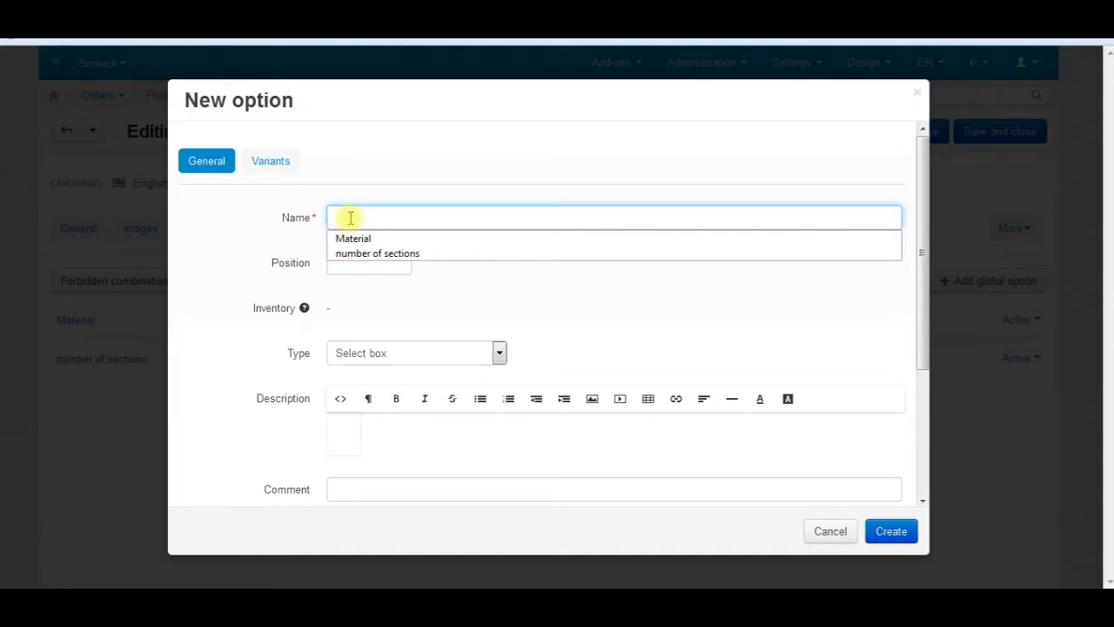
pyautogui.write('num')
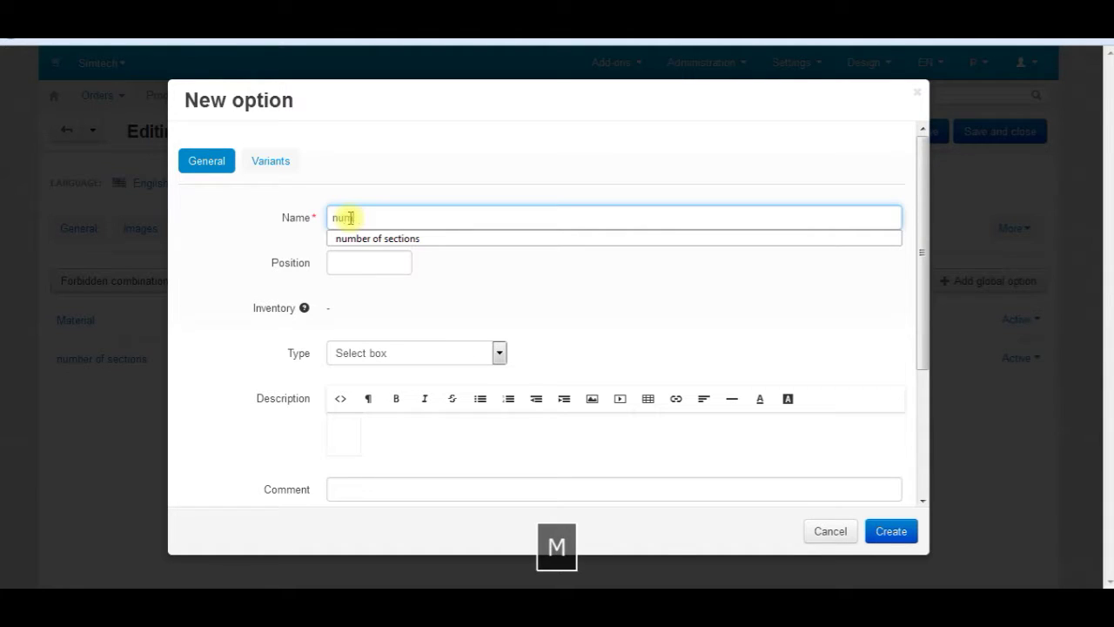
pyautogui.write('ber of ')
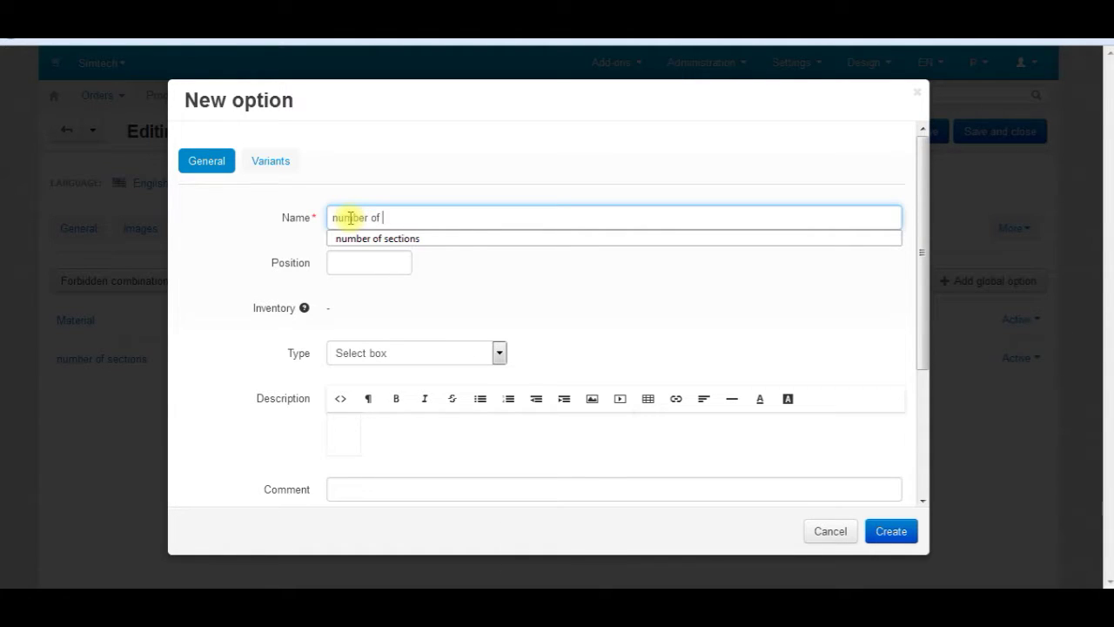
pyautogui.write('shelve')
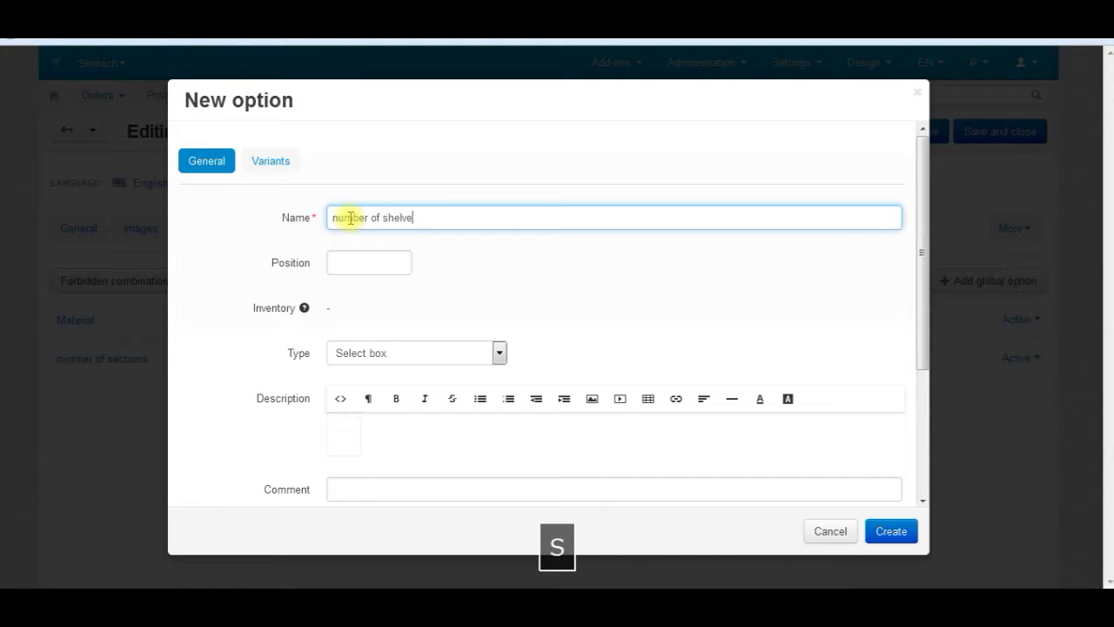
pyautogui.write('s')
pyautogui.click(342, 262)
pyautogui.write('3')
pyautogui.click(500, 353)
pyautogui.click(406, 450)
# Set the number of shelves option's default value to 10, minimum 2, maximum 25 and step 1, and create it
pyautogui.click(268, 160)
pyautogui.click(238, 249)
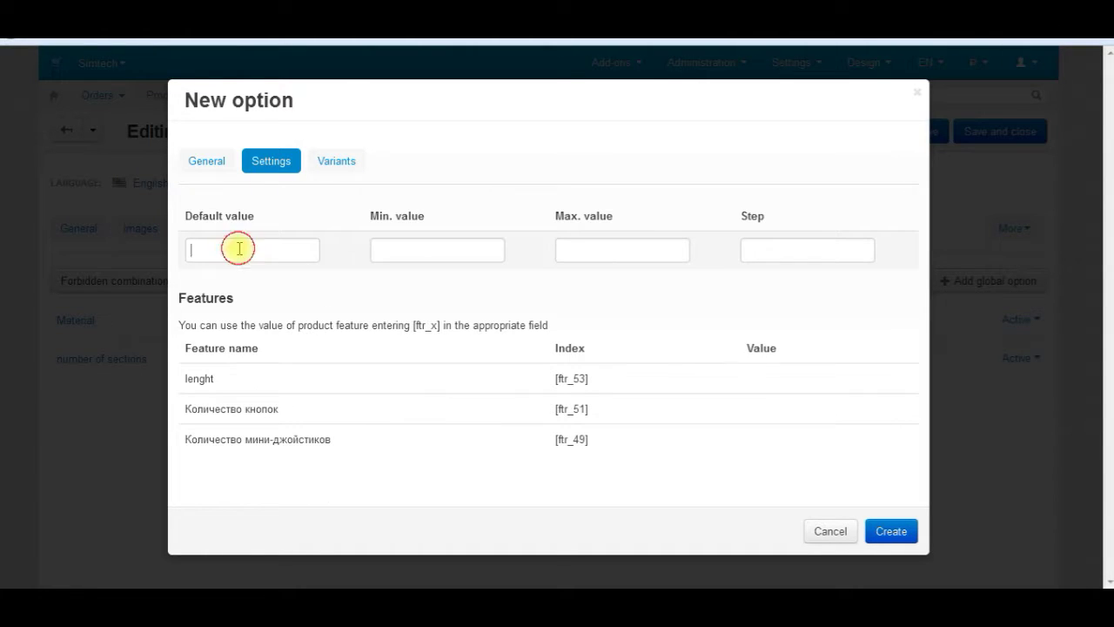
pyautogui.write('10')
pyautogui.click(381, 250)
pyautogui.write('2')
pyautogui.click(612, 250)
pyautogui.write('25')
pyautogui.click(815, 250)
pyautogui.write('1')
pyautogui.click(866, 532)
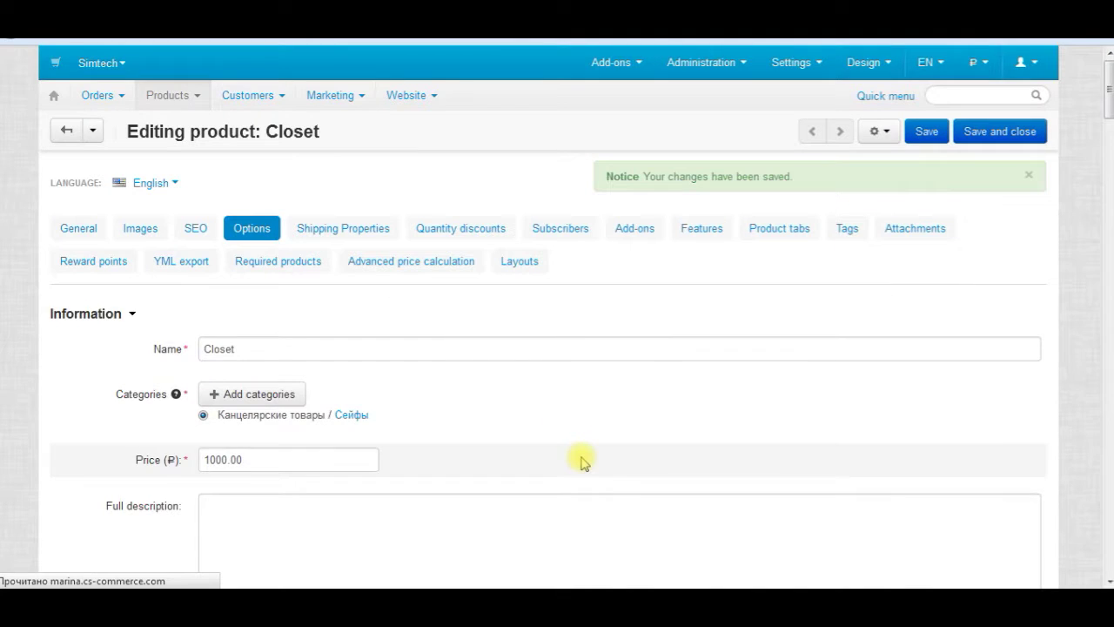
# Start a new option named external shelves, with position 6 and type Number (Add-on)
pyautogui.click(876, 280)
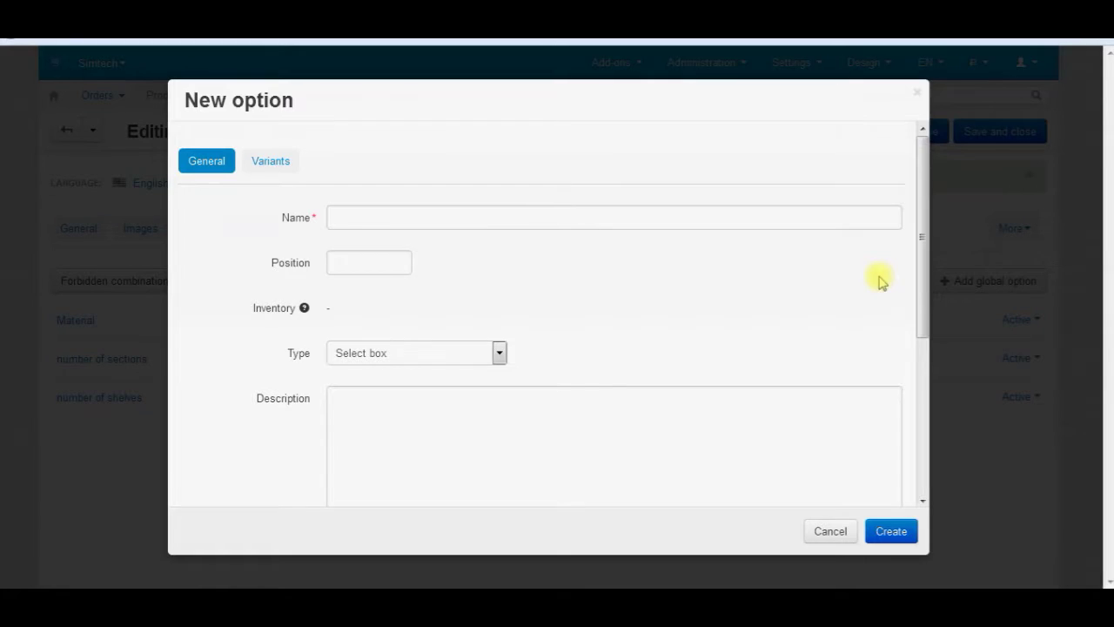
pyautogui.click(338, 218)
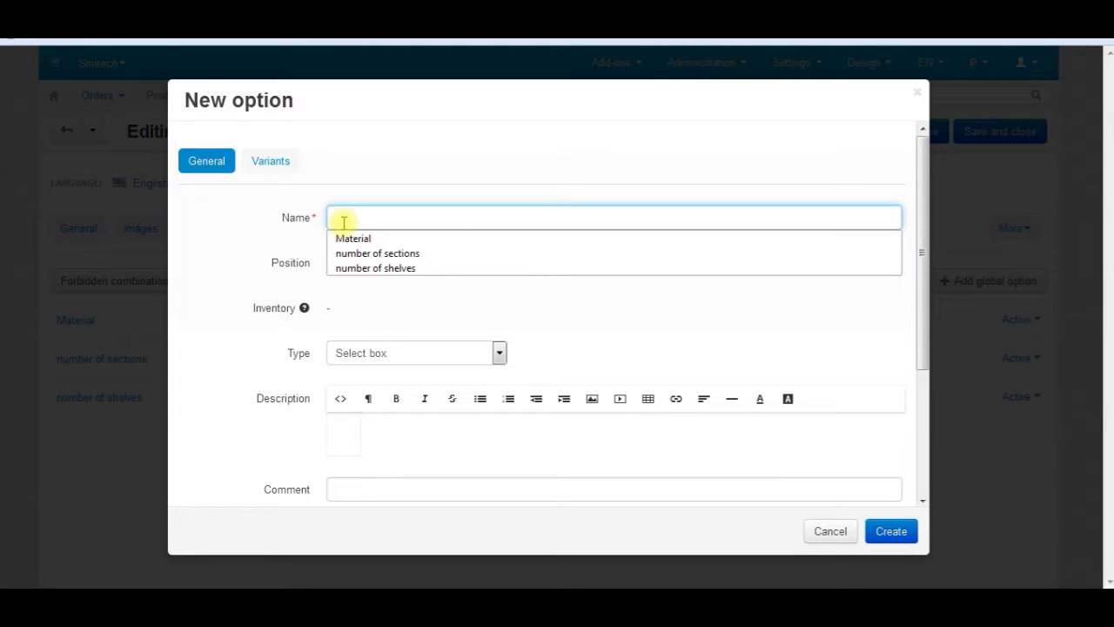
pyautogui.write('external shelves')
pyautogui.click(366, 262)
pyautogui.write('6')
pyautogui.click(498, 352)
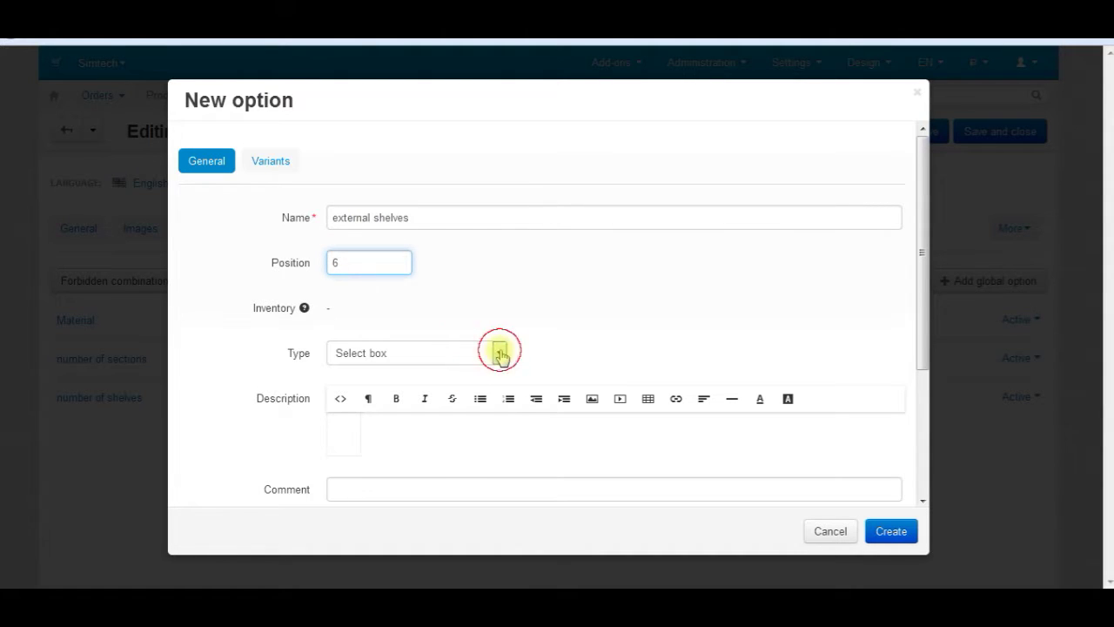
pyautogui.click(378, 450)
# Set the external shelves option's default value to 5, minimum 0, maximum 8 and step 1, and create it
pyautogui.click(271, 162)
pyautogui.click(242, 247)
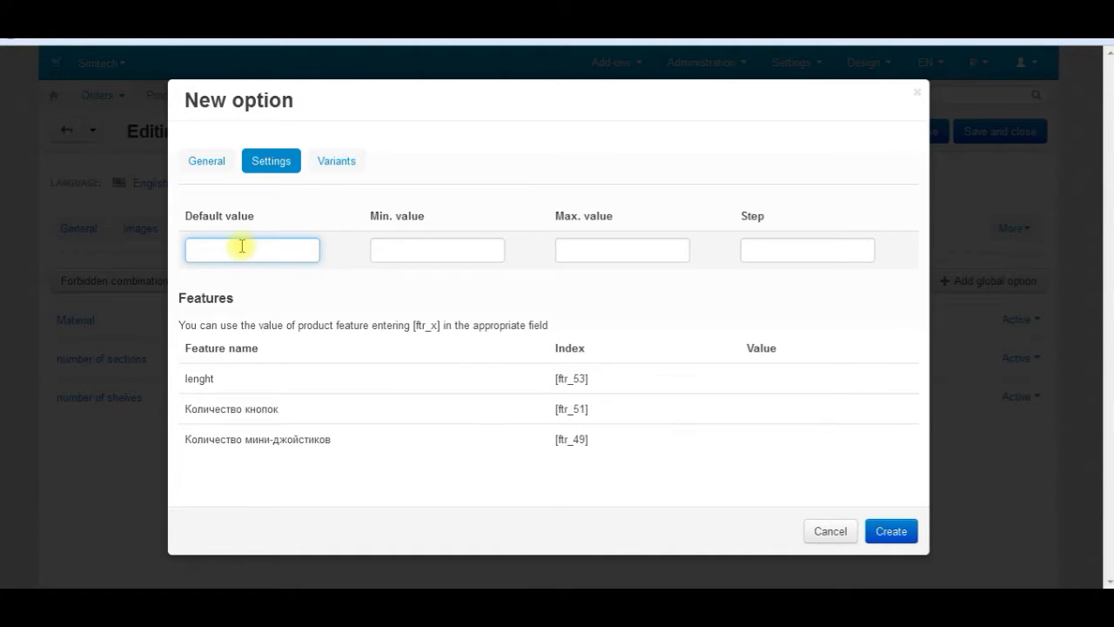
pyautogui.write('5')
pyautogui.click(398, 244)
pyautogui.write('0')
pyautogui.click(599, 246)
pyautogui.write('8')
pyautogui.click(808, 246)
pyautogui.write('1')
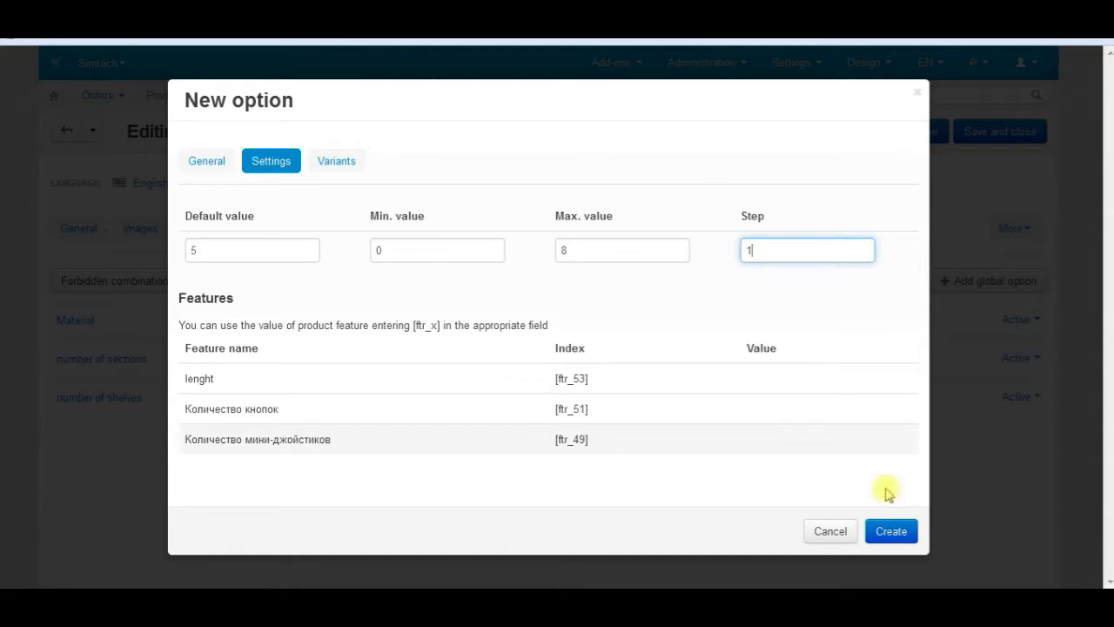
pyautogui.click(893, 531)
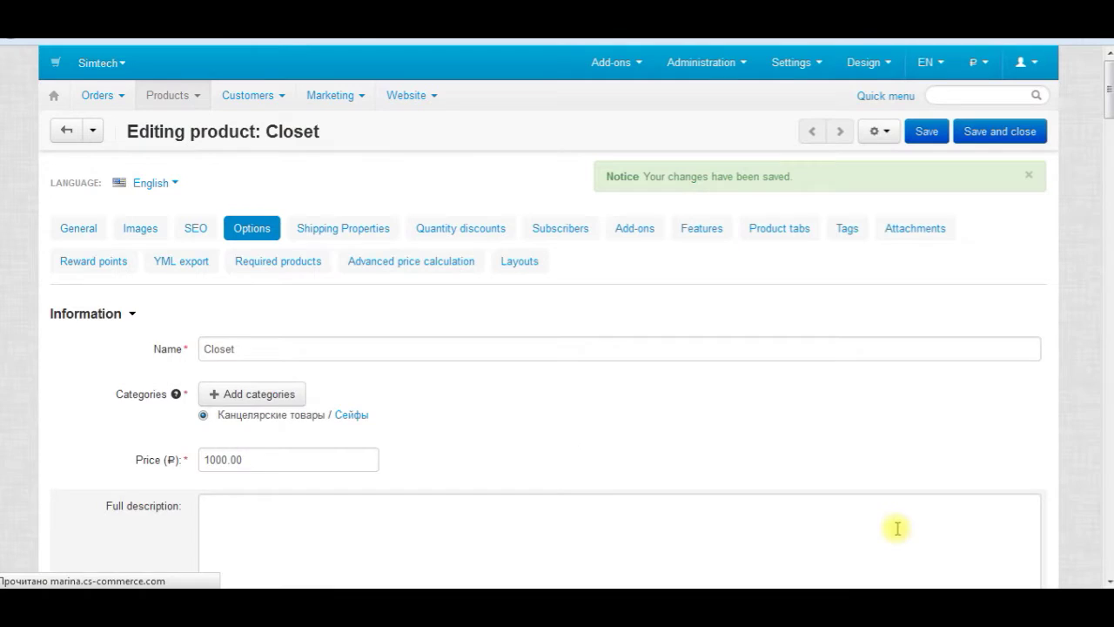
# Start a new option named backlight, with position 10 and type Radio group
pyautogui.click(883, 281)
pyautogui.click(336, 215)
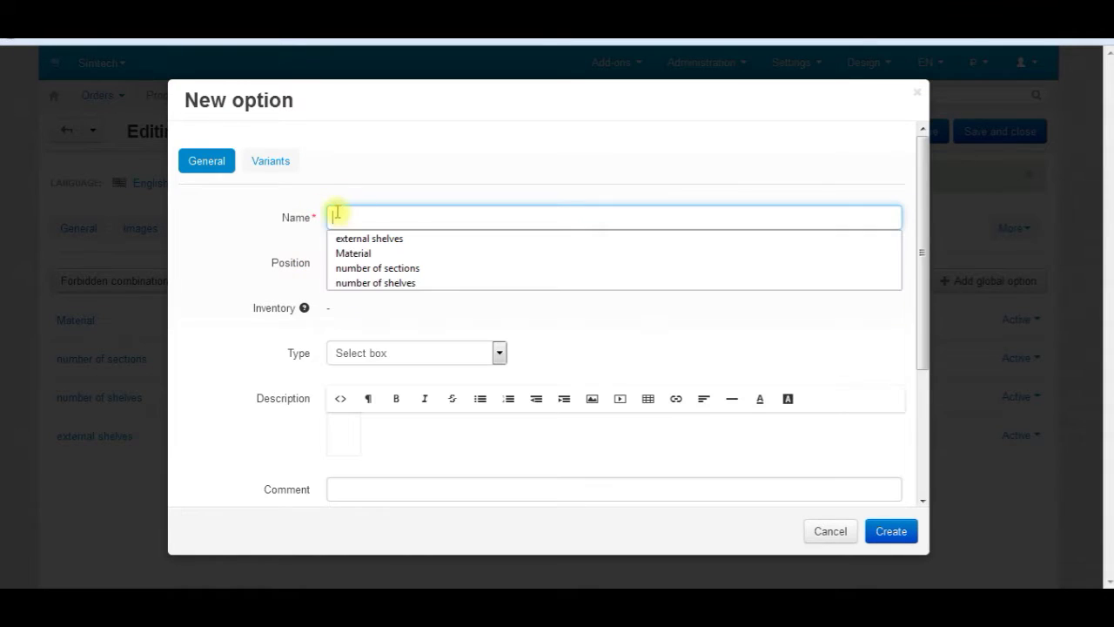
pyautogui.write('backlight')
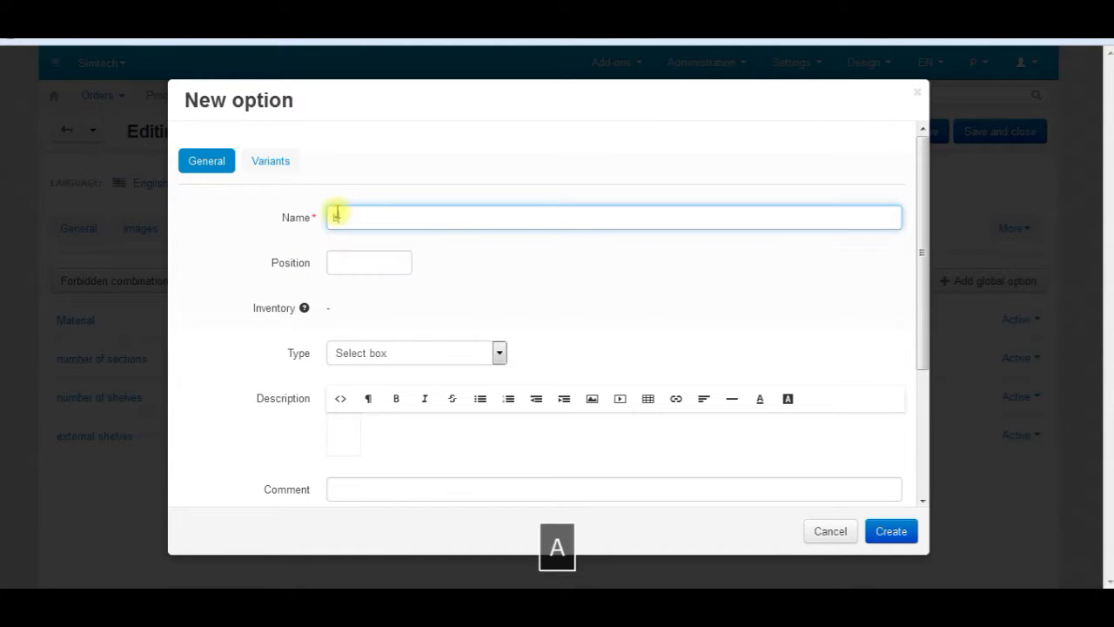
pyautogui.click(355, 260)
pyautogui.write('10')
pyautogui.click(497, 354)
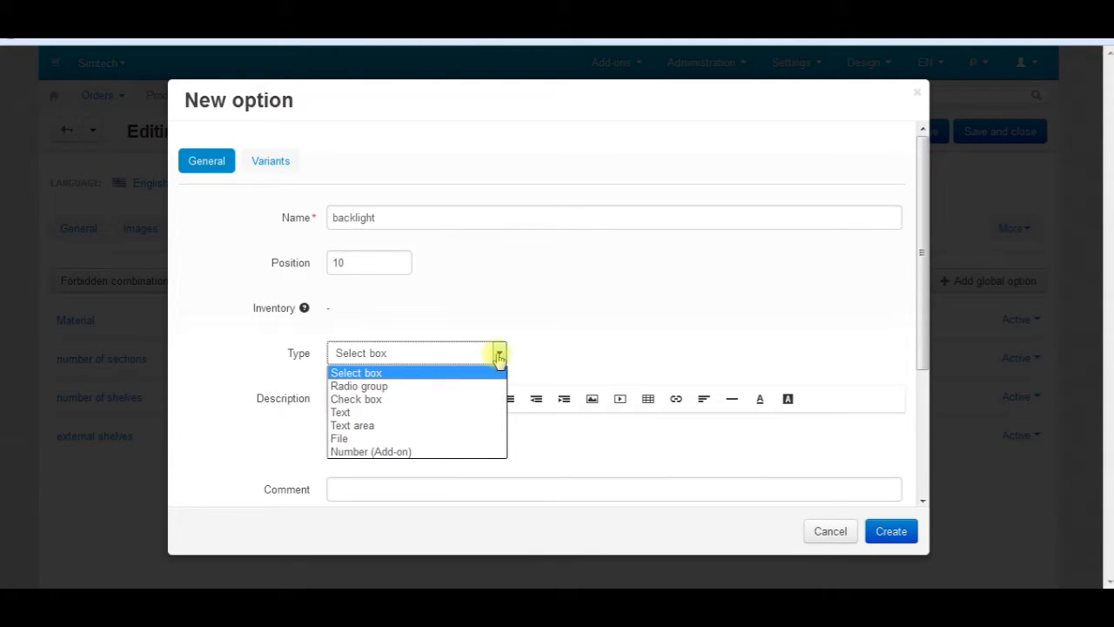
pyautogui.click(385, 388)
# Define the backlight option's first variant as yes with a price modifier of 300
pyautogui.click(269, 163)
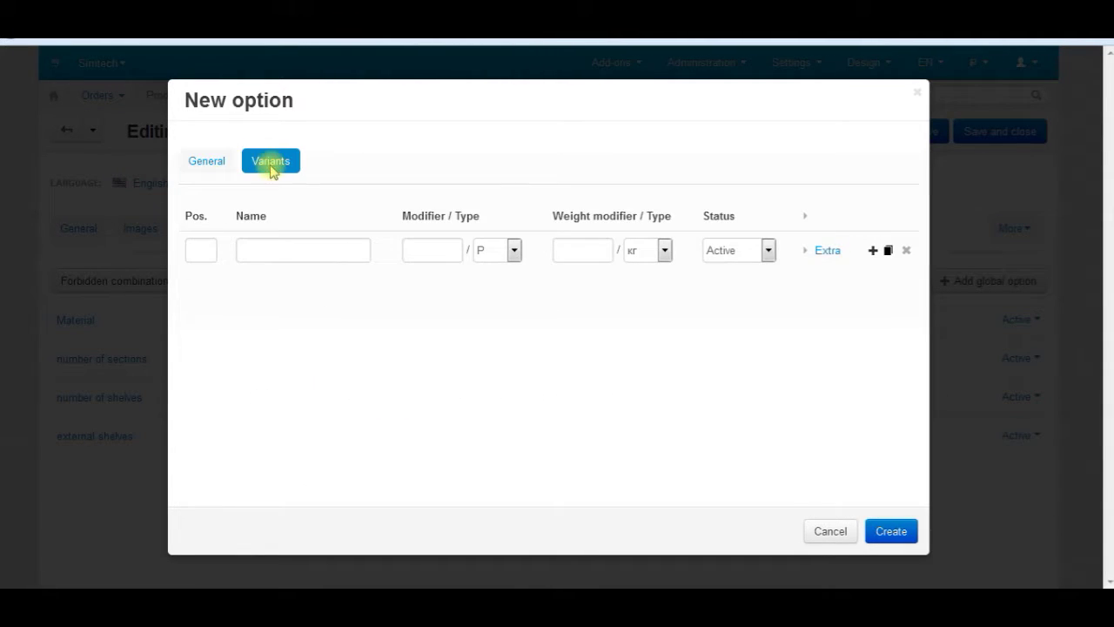
pyautogui.click(268, 250)
pyautogui.write('yes')
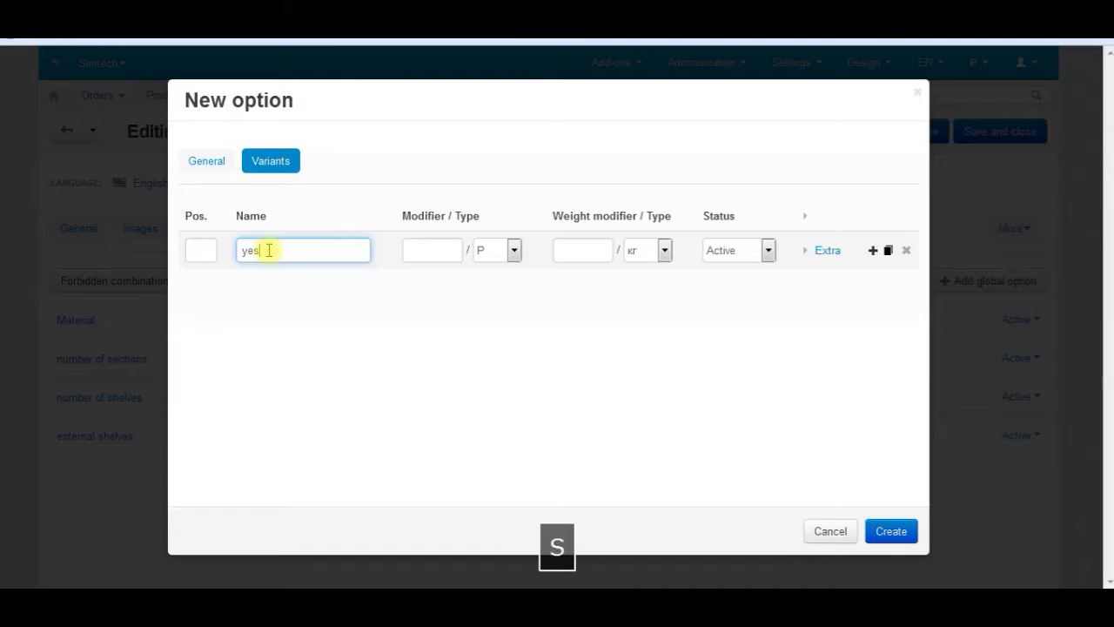
pyautogui.click(438, 251)
pyautogui.write('300')
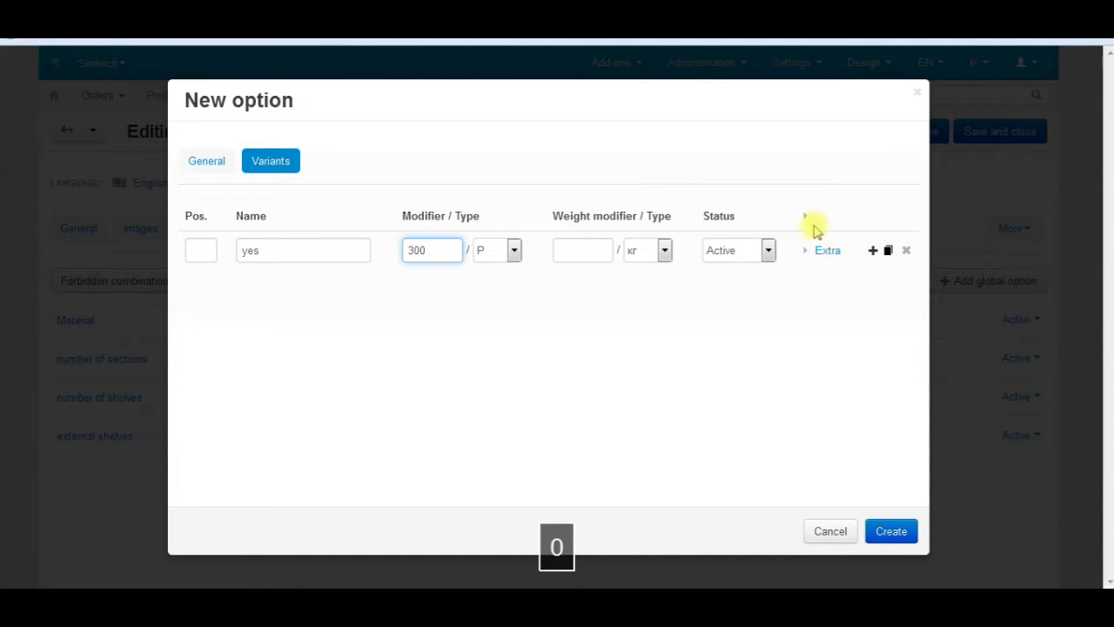
# Add a second variant named no with a price modifier of 0, and create the backlight option
pyautogui.click(873, 249)
pyautogui.click(279, 296)
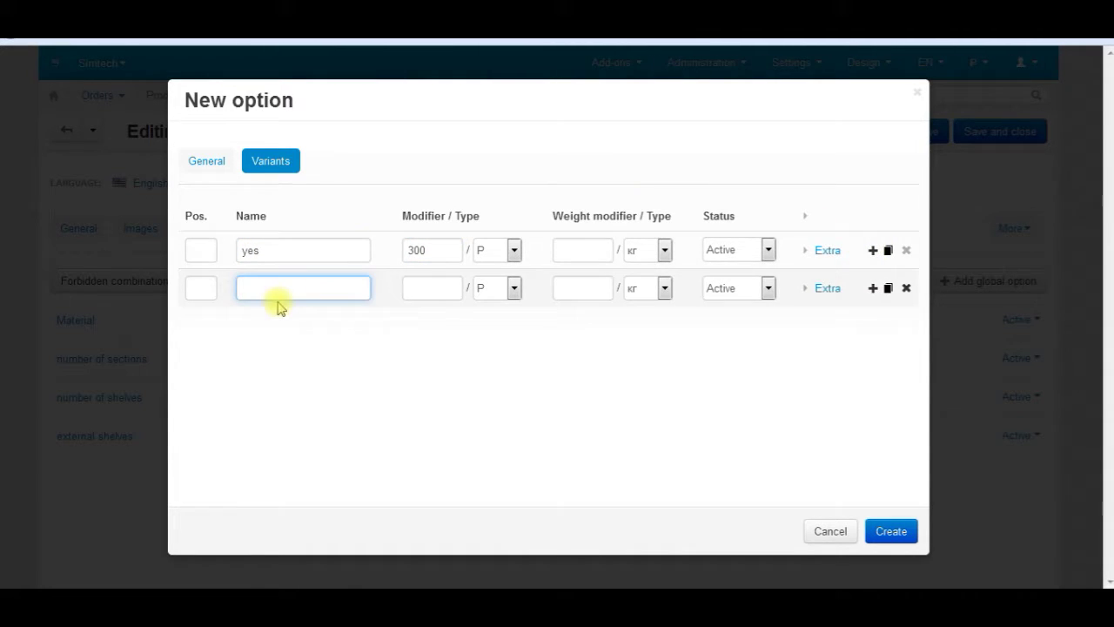
pyautogui.write('no')
pyautogui.click(425, 290)
pyautogui.write('0')
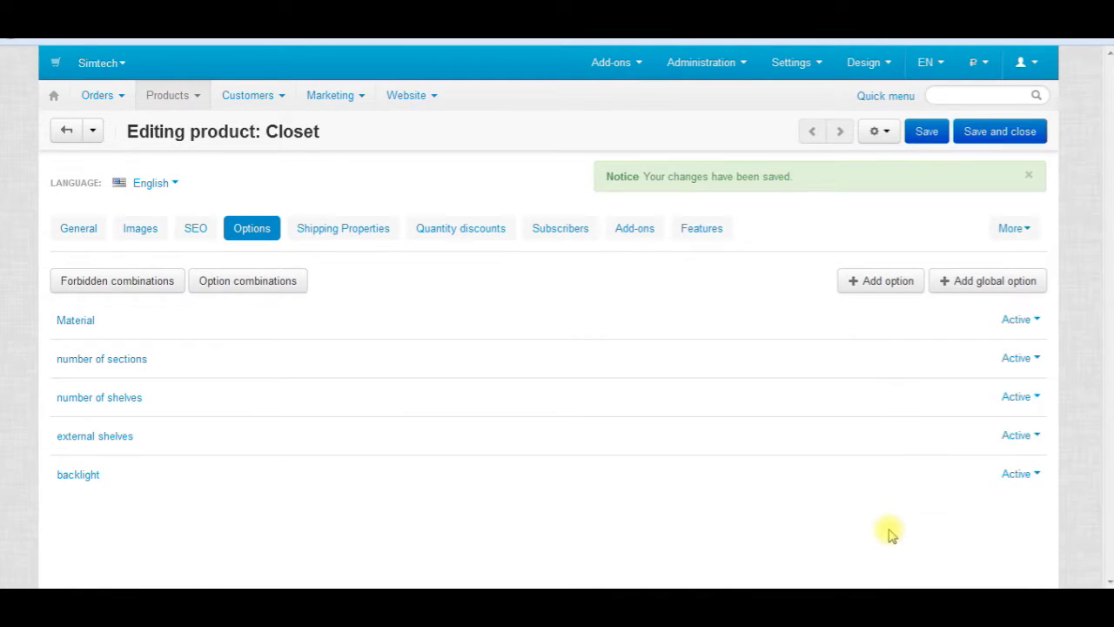
# Save the Closet product and open its advanced price calculation settings
pyautogui.click(927, 132)
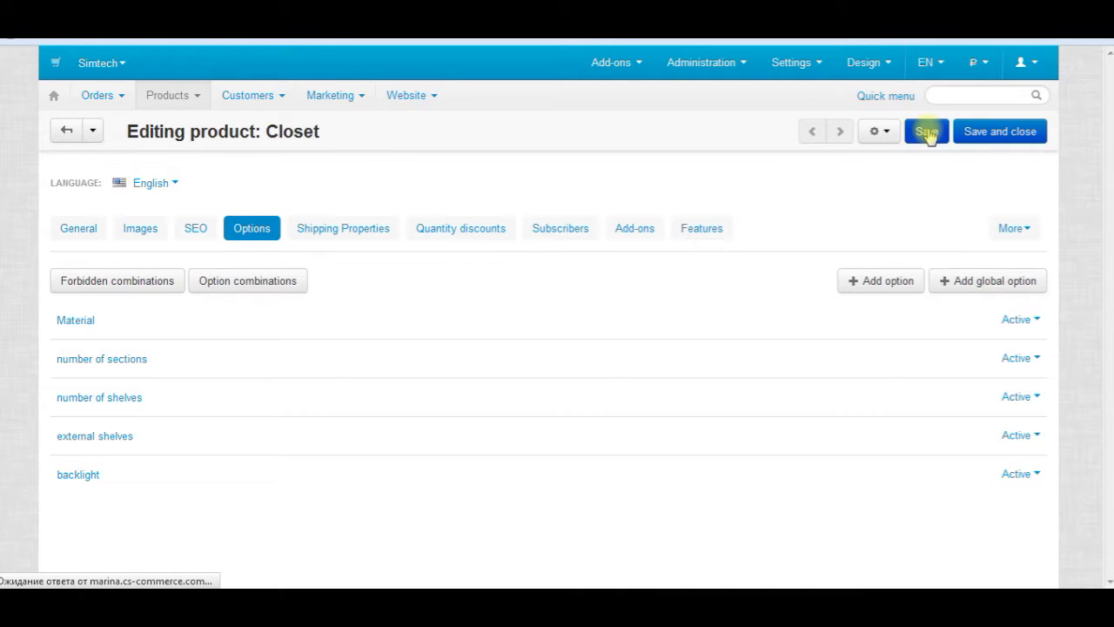
pyautogui.click(1008, 231)
pyautogui.click(957, 396)
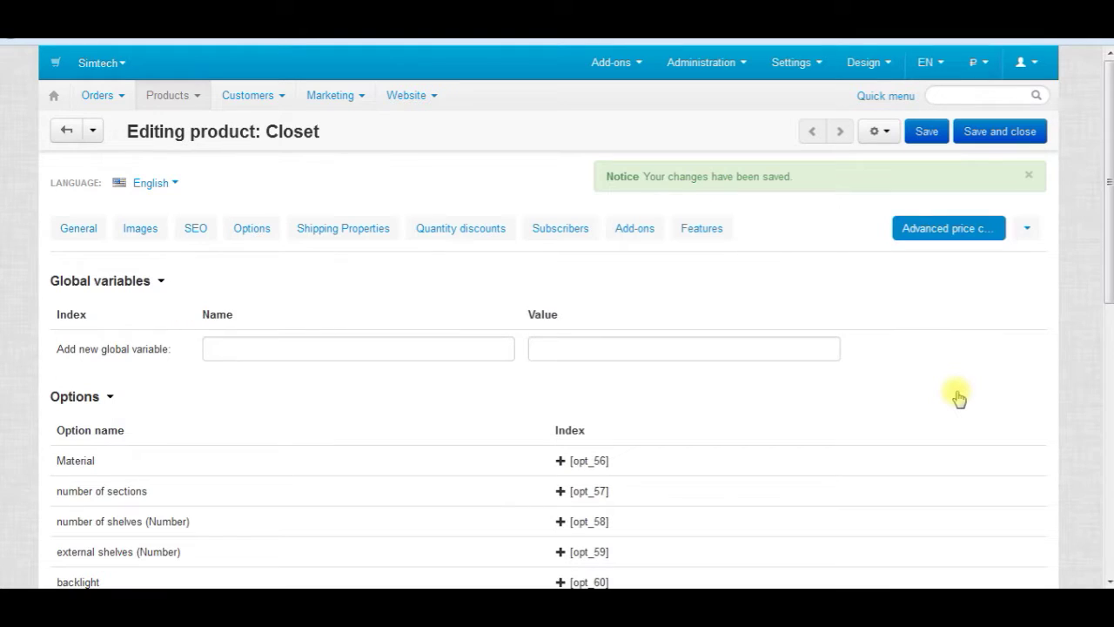
# Define a new global variable named "complexity of the wirk" with the value 1.5
pyautogui.click(250, 349)
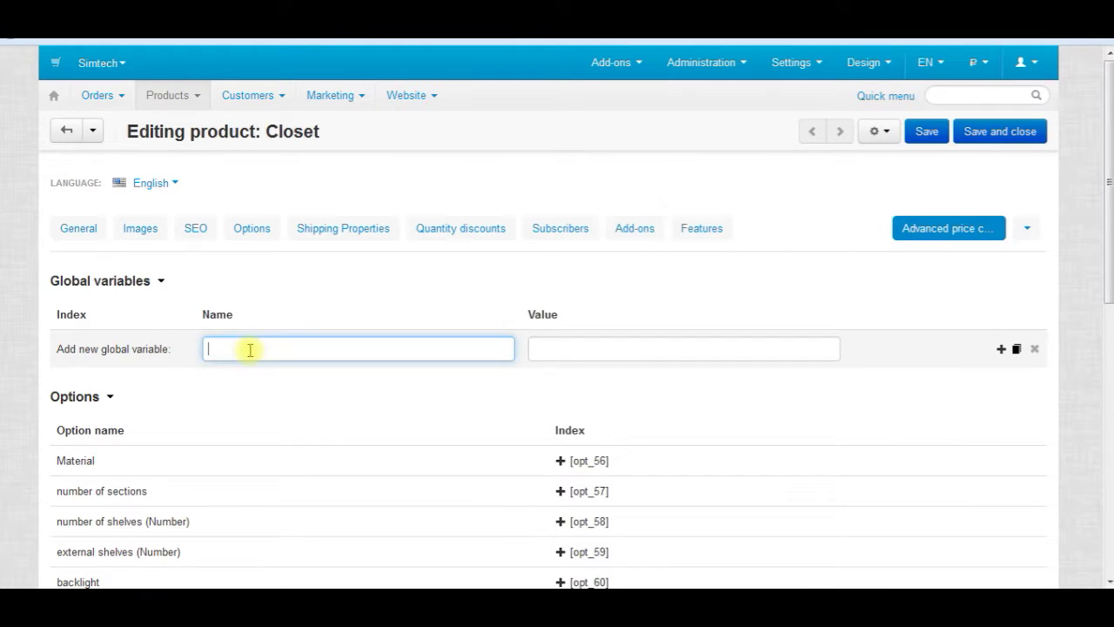
pyautogui.write('comp')
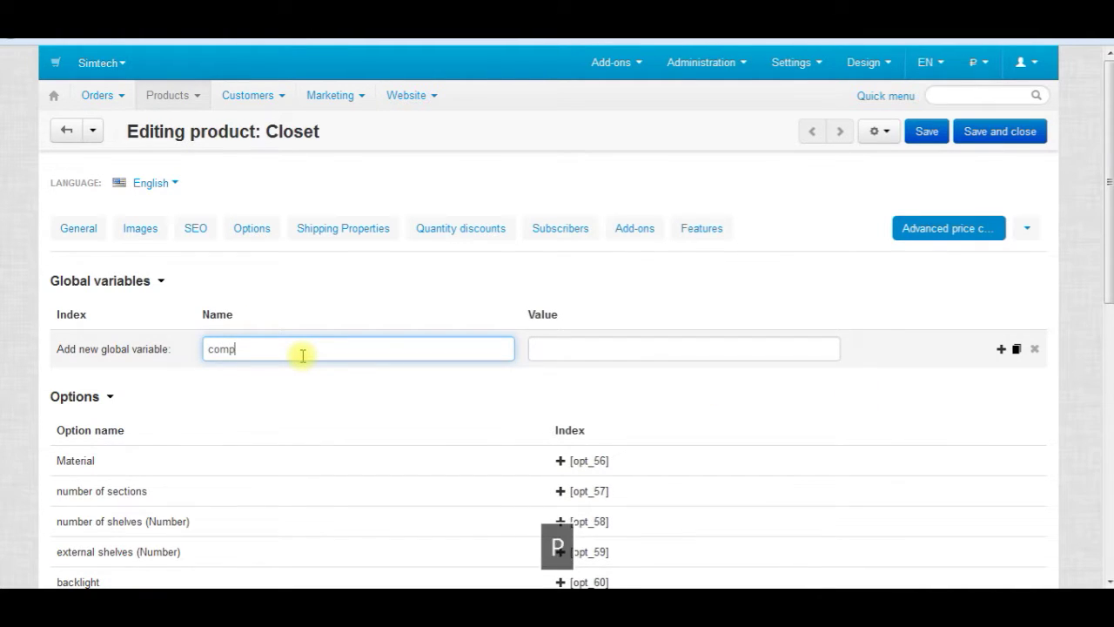
pyautogui.write('lexity ')
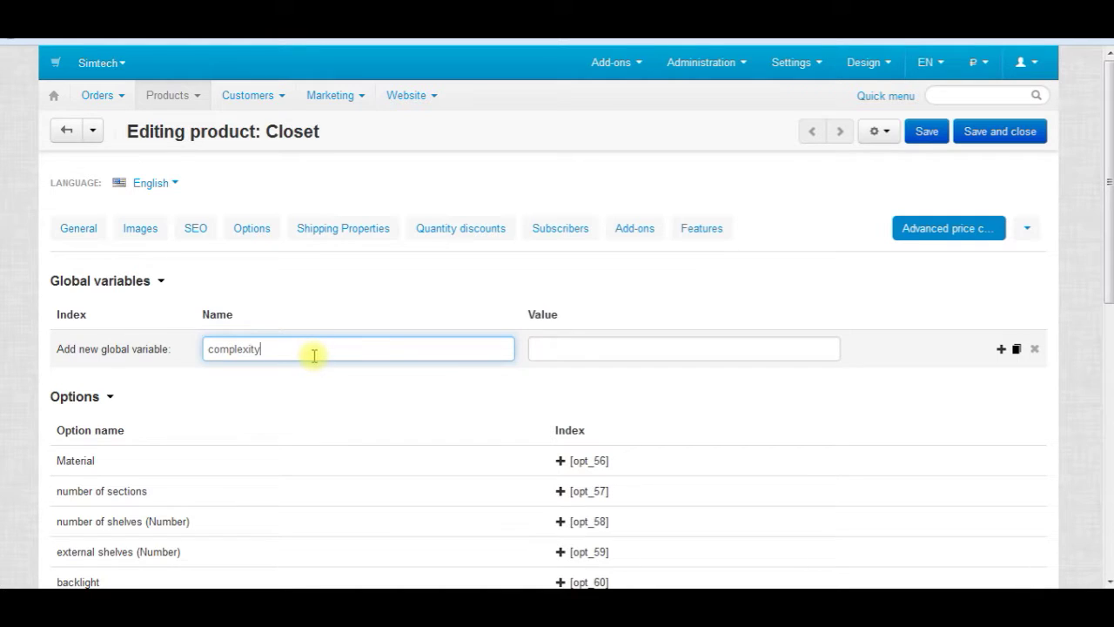
pyautogui.write('of t')
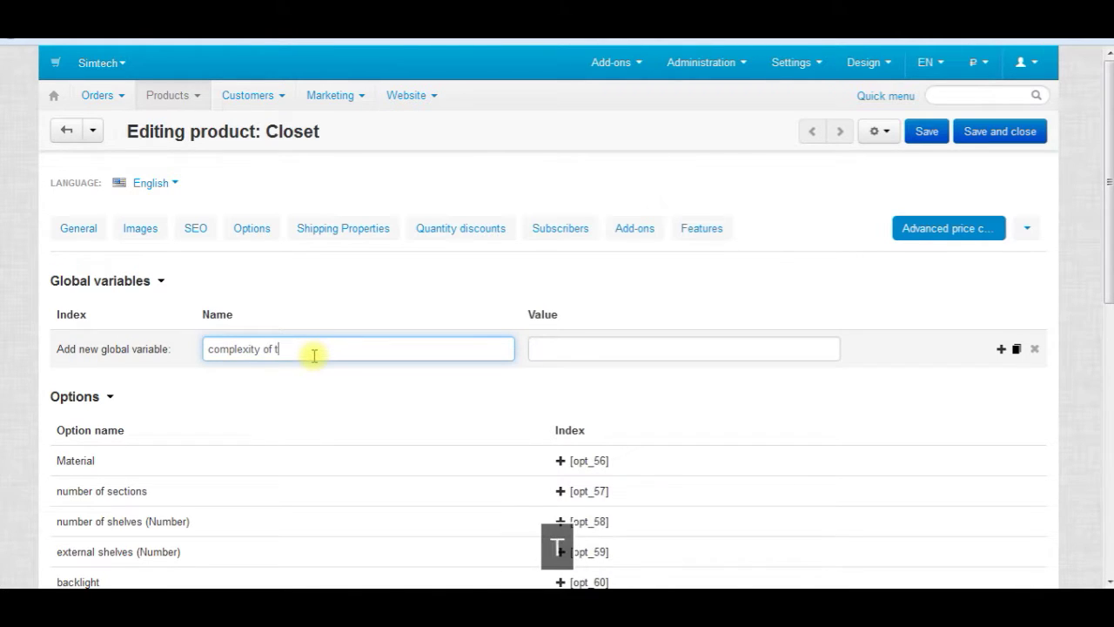
pyautogui.write('he wirk')
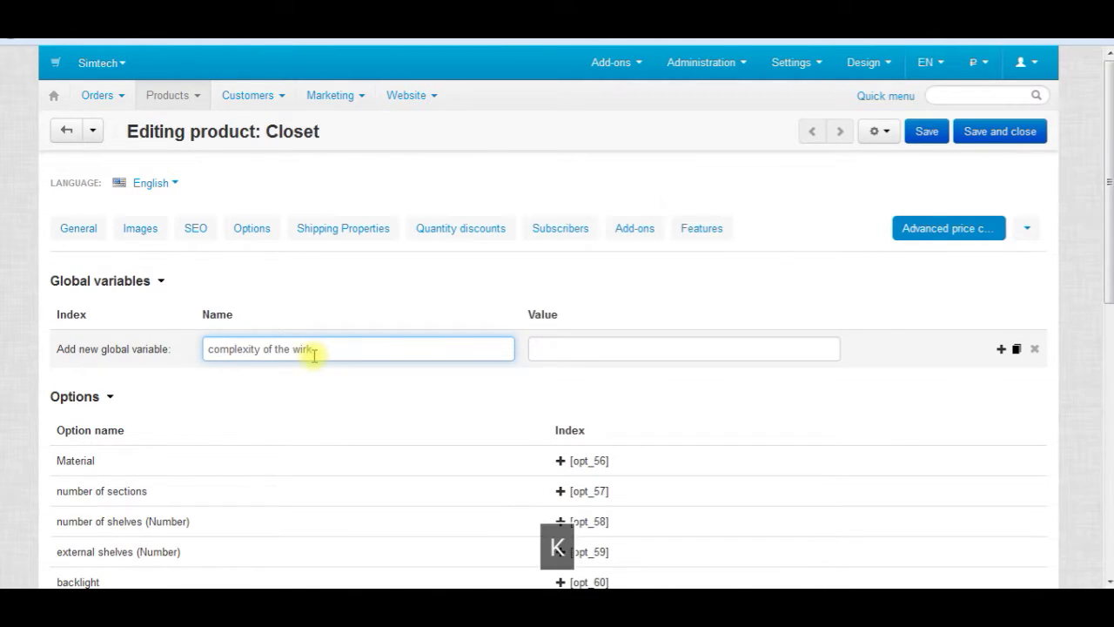
pyautogui.click(679, 347)
pyautogui.write('1.5')
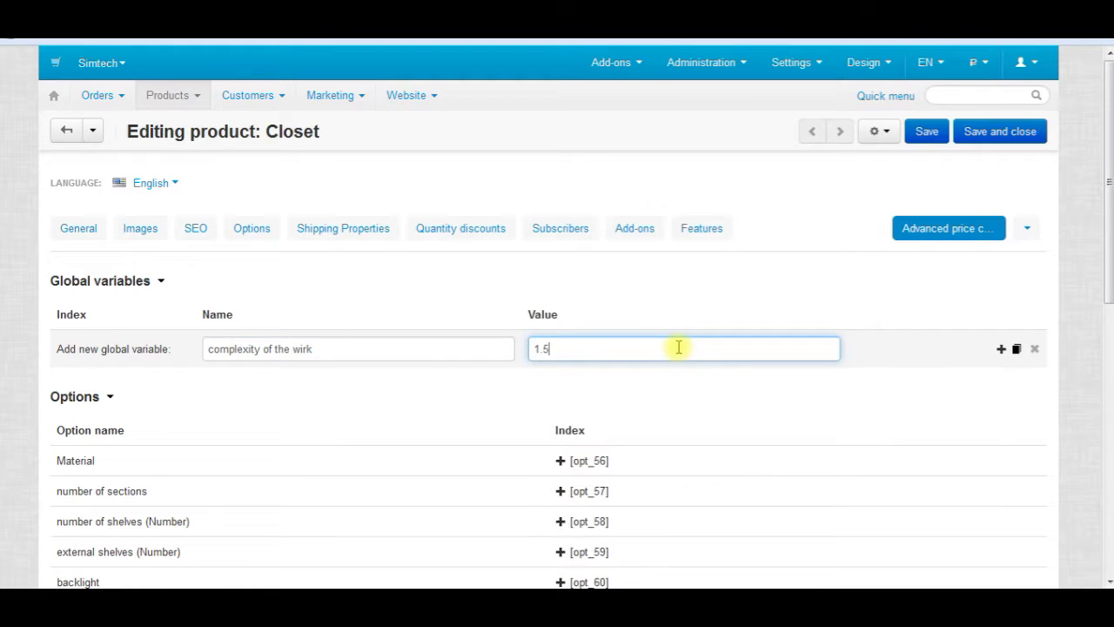
# Collapse the Features section and set the price formula's status to Active
pyautogui.scroll(-5, 778, 369)
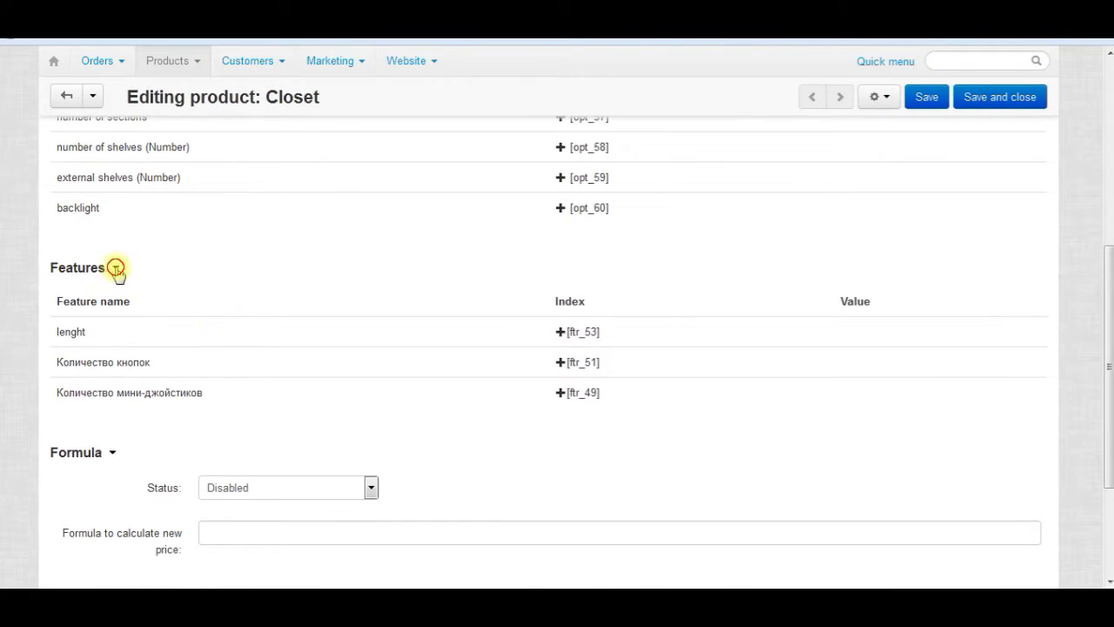
pyautogui.click(116, 268)
pyautogui.click(371, 355)
pyautogui.click(316, 377)
pyautogui.scroll(-1, 485, 322)
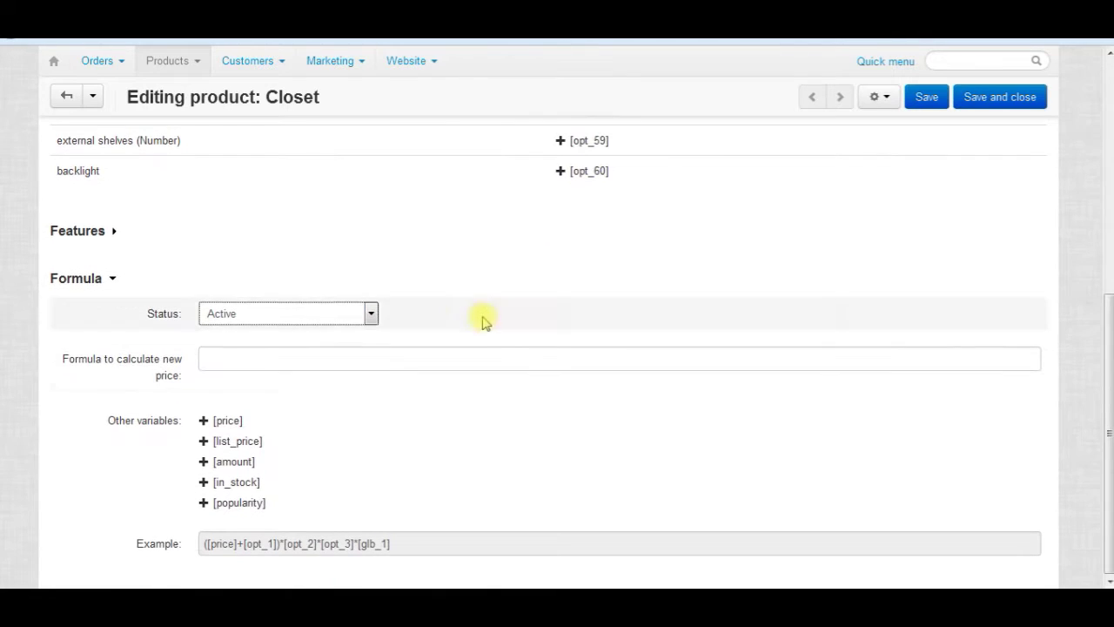
pyautogui.scroll(1, 651, 440)
pyautogui.scroll(-1, 654, 442)
# Begin the new price formula with ([price]+[opt_56], combining the base price and the Material option
pyautogui.click(219, 358)
pyautogui.write('(')
pyautogui.scroll(1, 286, 497)
pyautogui.click(203, 514)
pyautogui.click(251, 452)
pyautogui.write('+')
pyautogui.click(565, 146)
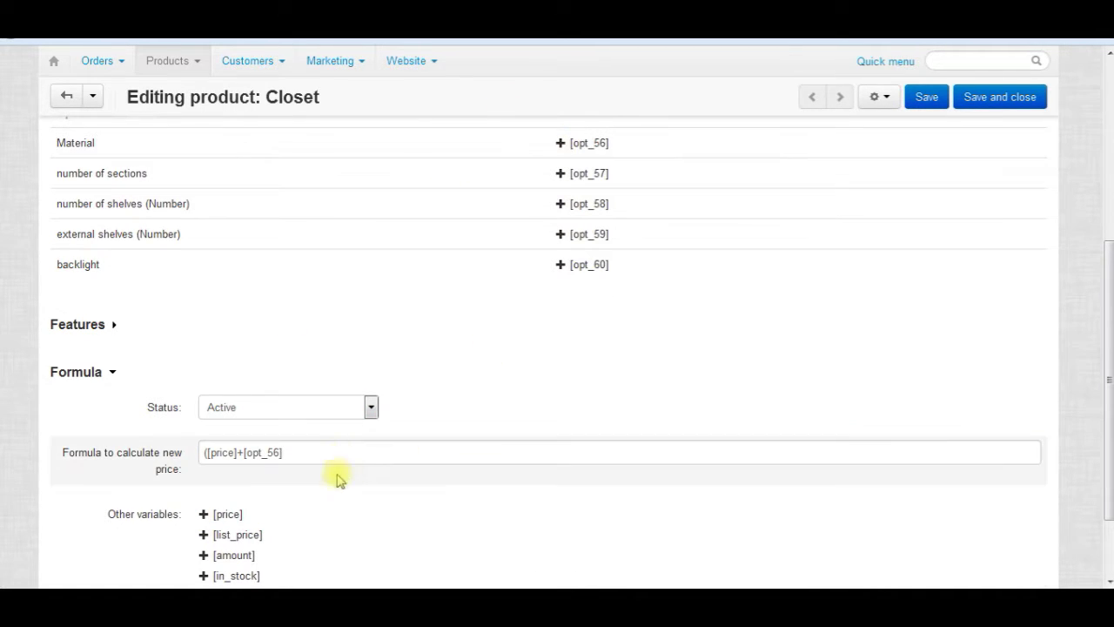
# Extend the price formula with )*[opt_57]*[glb_1]+ to multiply by the number of sections and the global variable
pyautogui.click(339, 456)
pyautogui.write(')*')
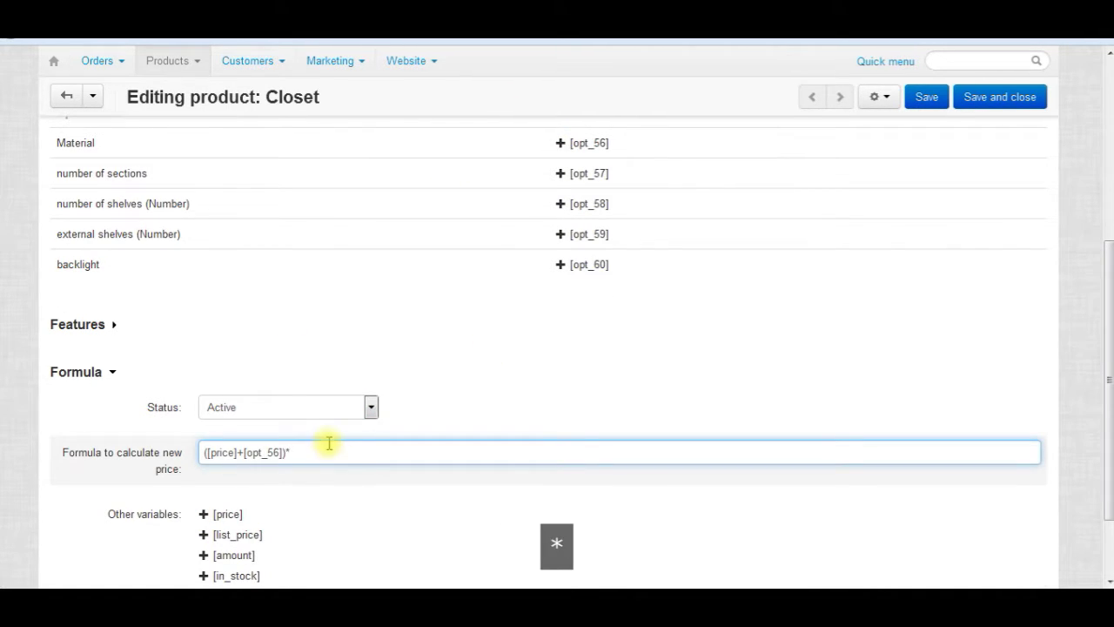
pyautogui.click(560, 176)
pyautogui.click(392, 450)
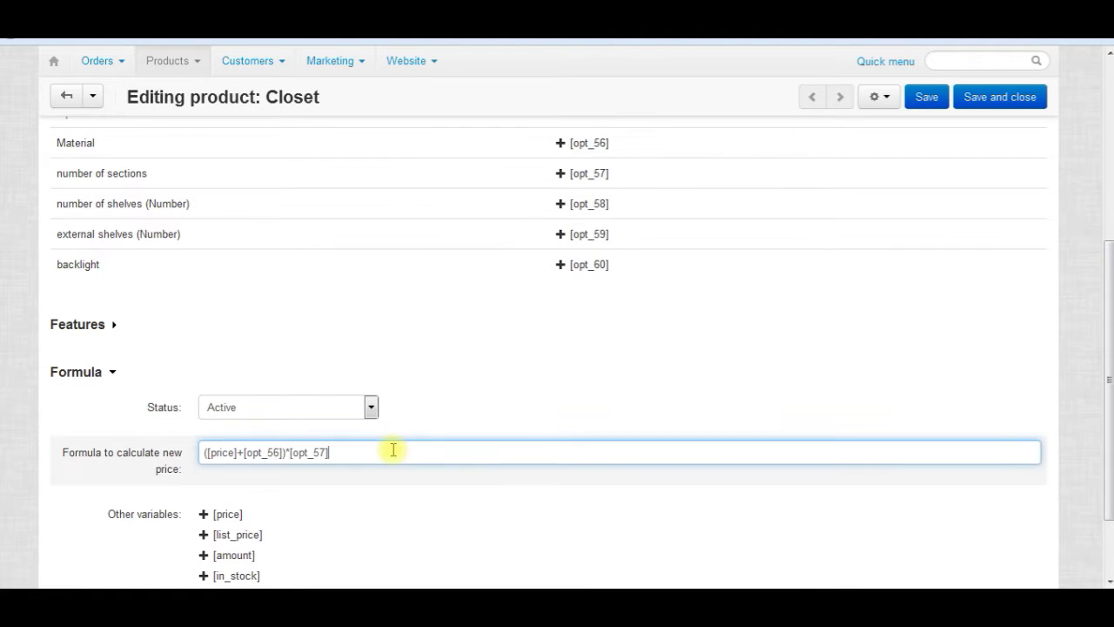
pyautogui.write('*')
pyautogui.write('[')
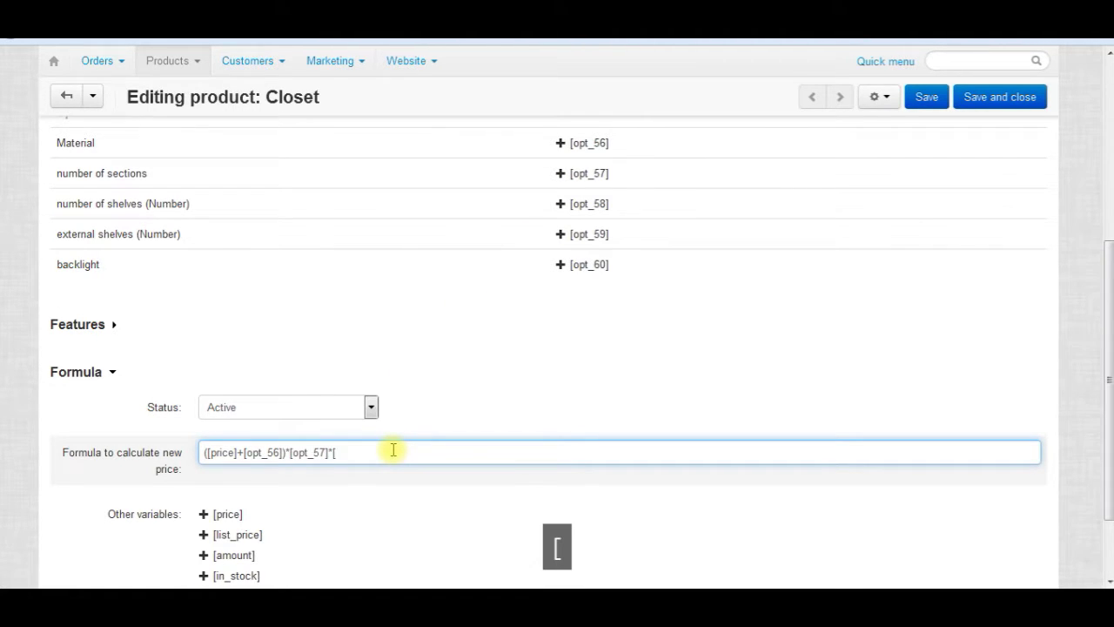
pyautogui.write('glb')
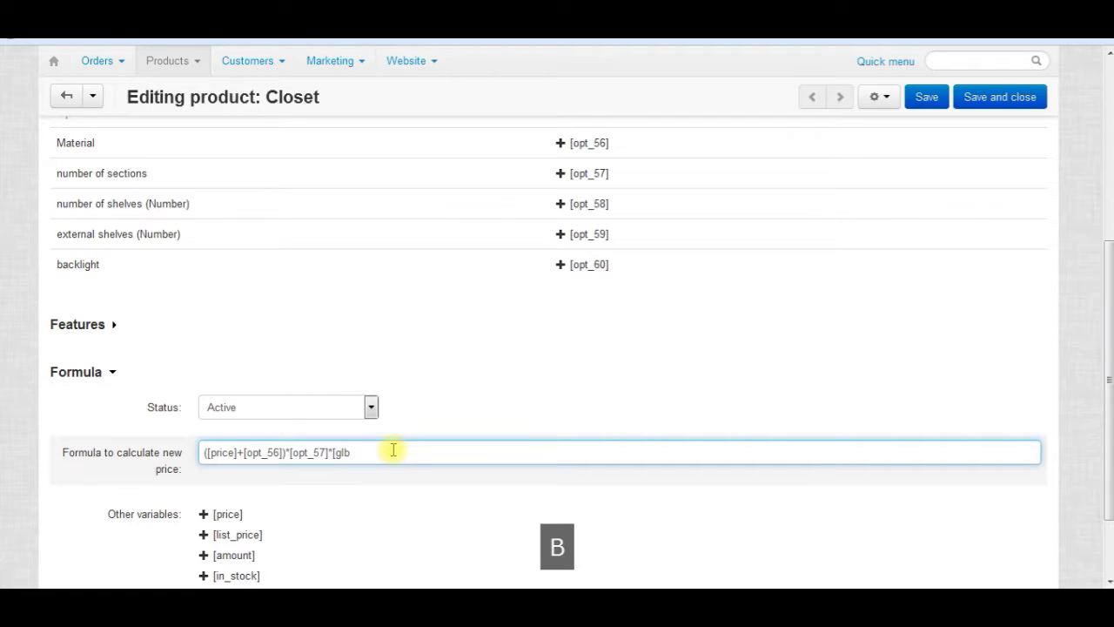
pyautogui.write('_1]+')
# Append the number of shelves term [opt_58]*[glb_1]+ to the price formula
pyautogui.click(561, 204)
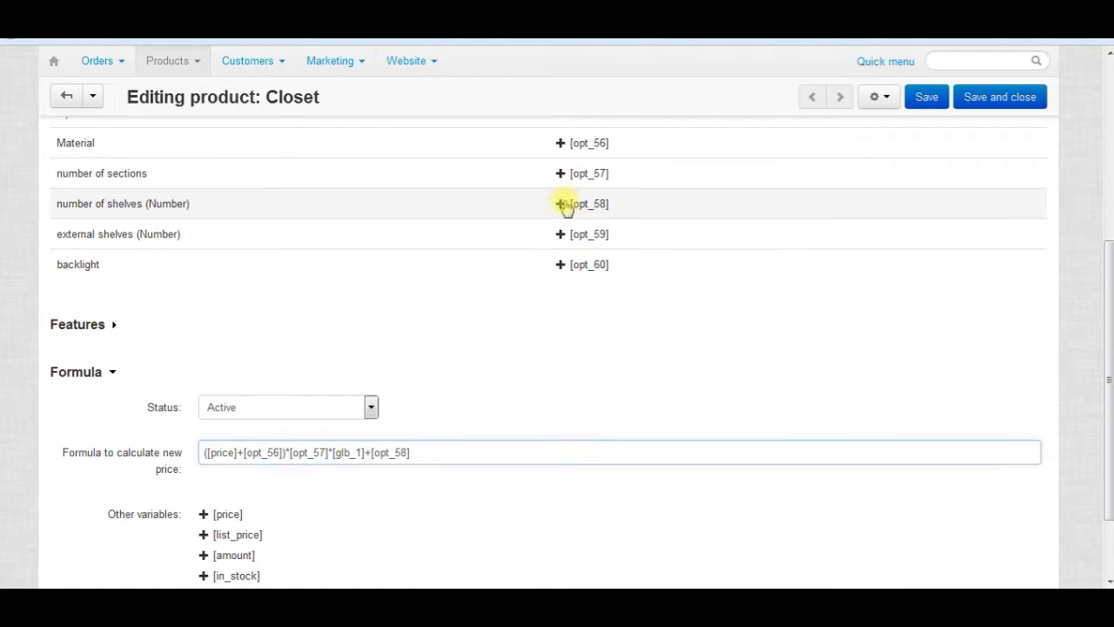
pyautogui.write('*[g')
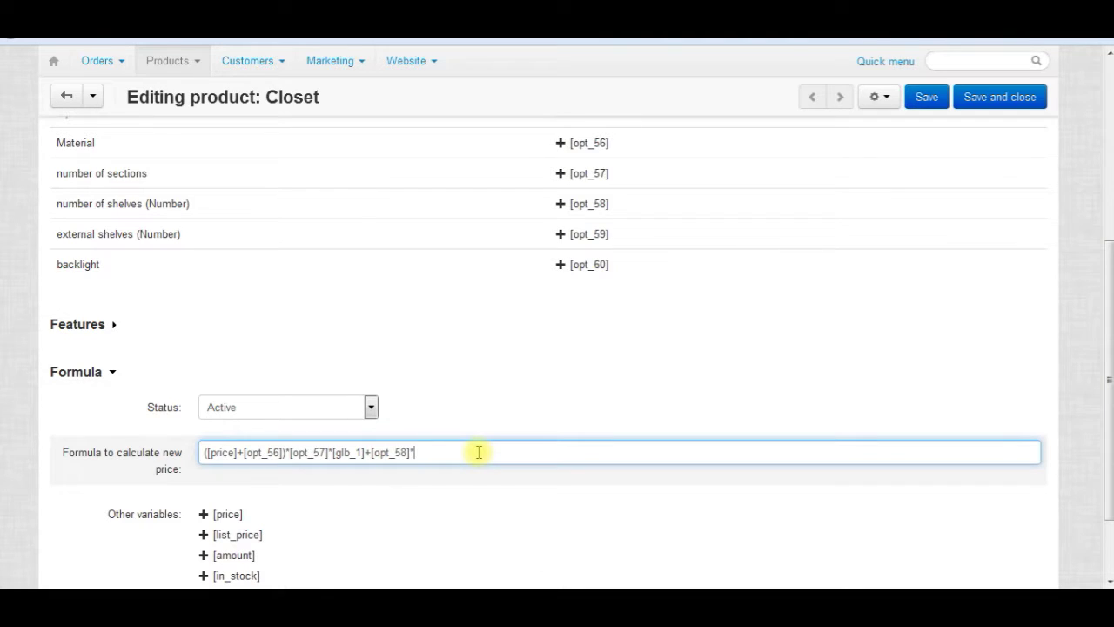
pyautogui.write('lb_')
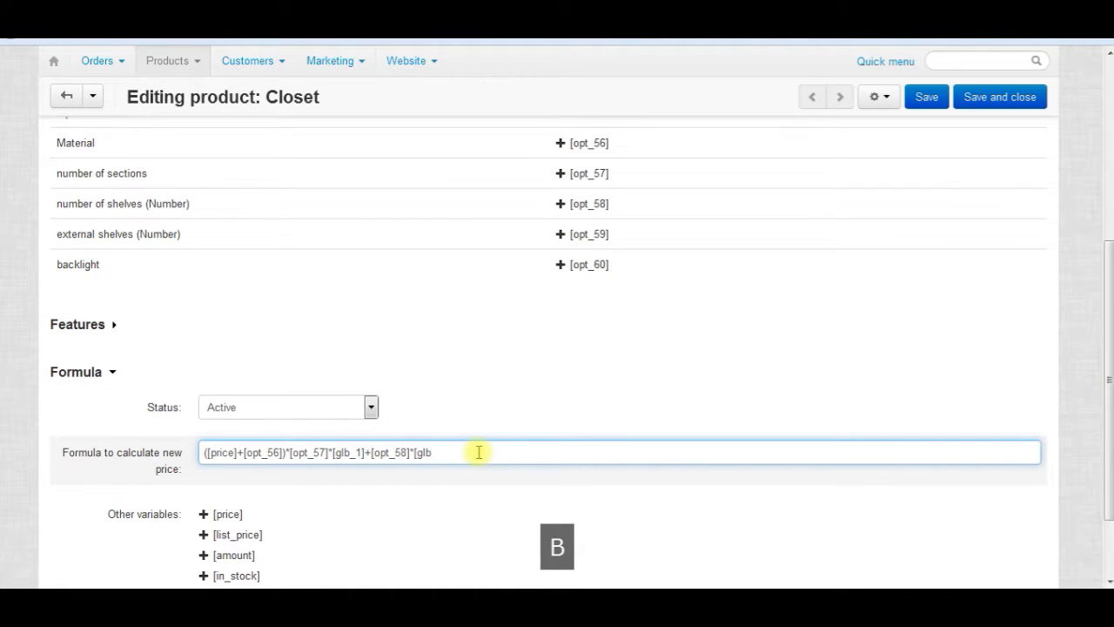
pyautogui.write('1]+')
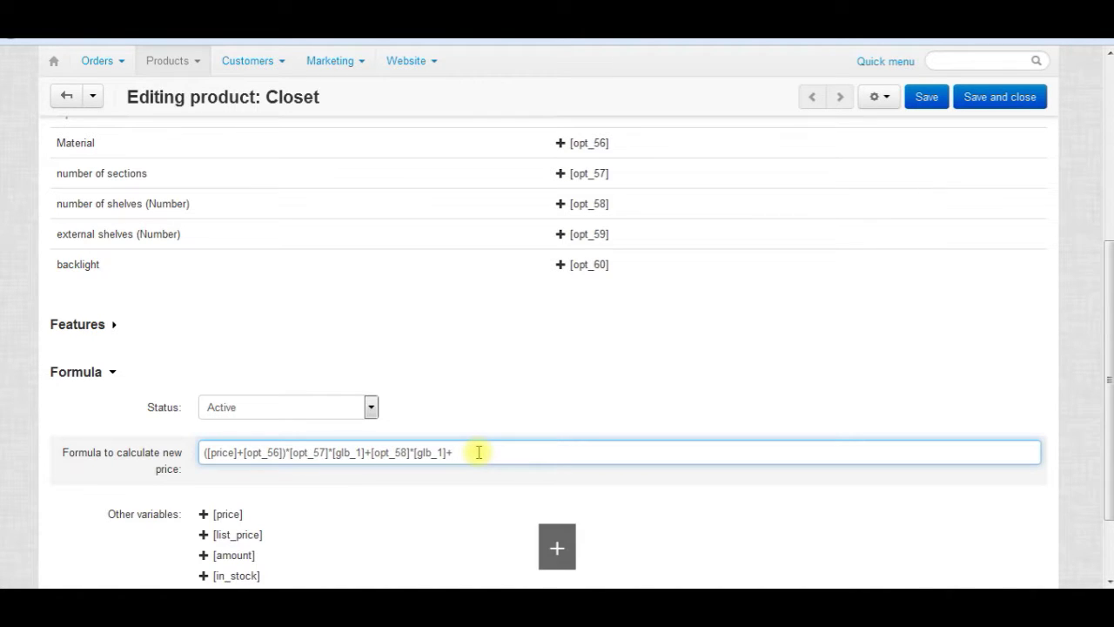
# Complete the price formula with [opt_59]*[glb_1]+[opt_60] for external shelves and backlight, and save and close the product
pyautogui.click(561, 236)
pyautogui.click(544, 456)
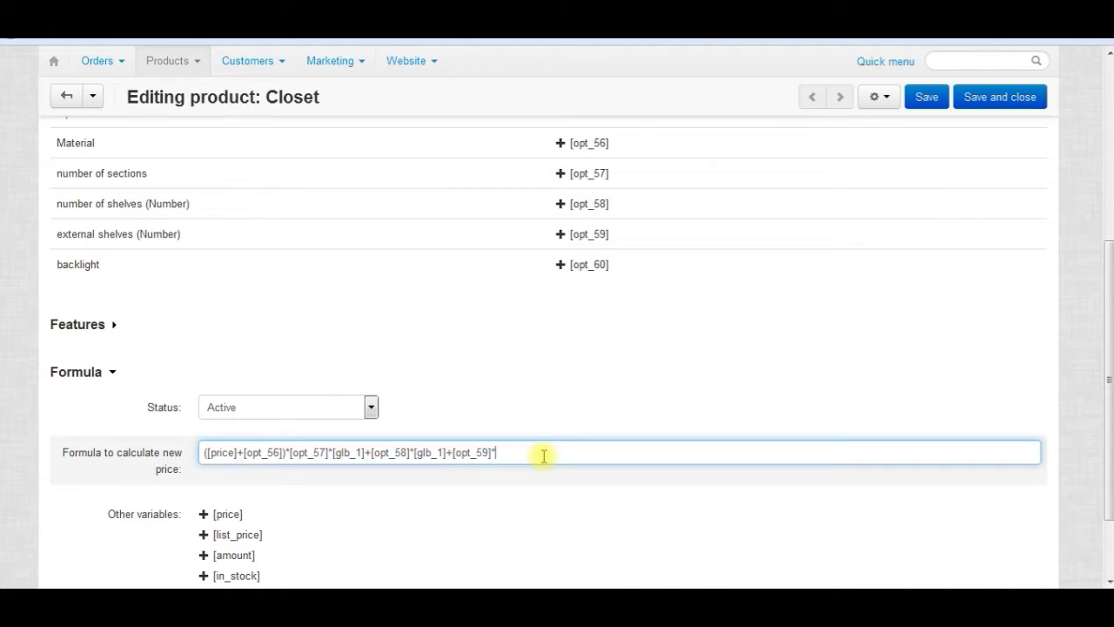
pyautogui.write('[glb_1')
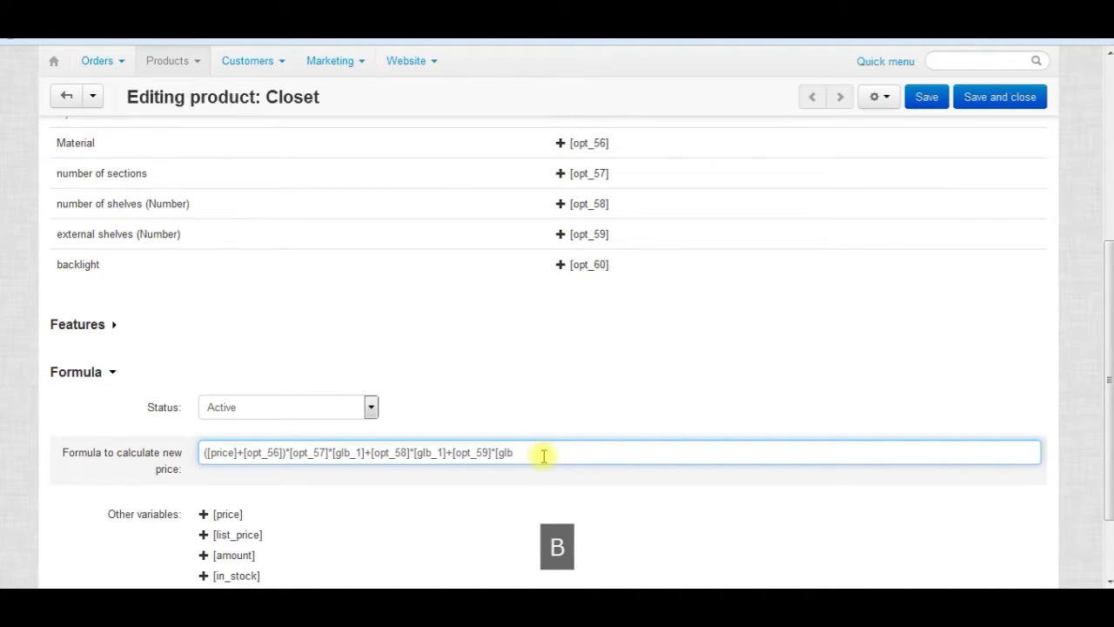
pyautogui.write(']')
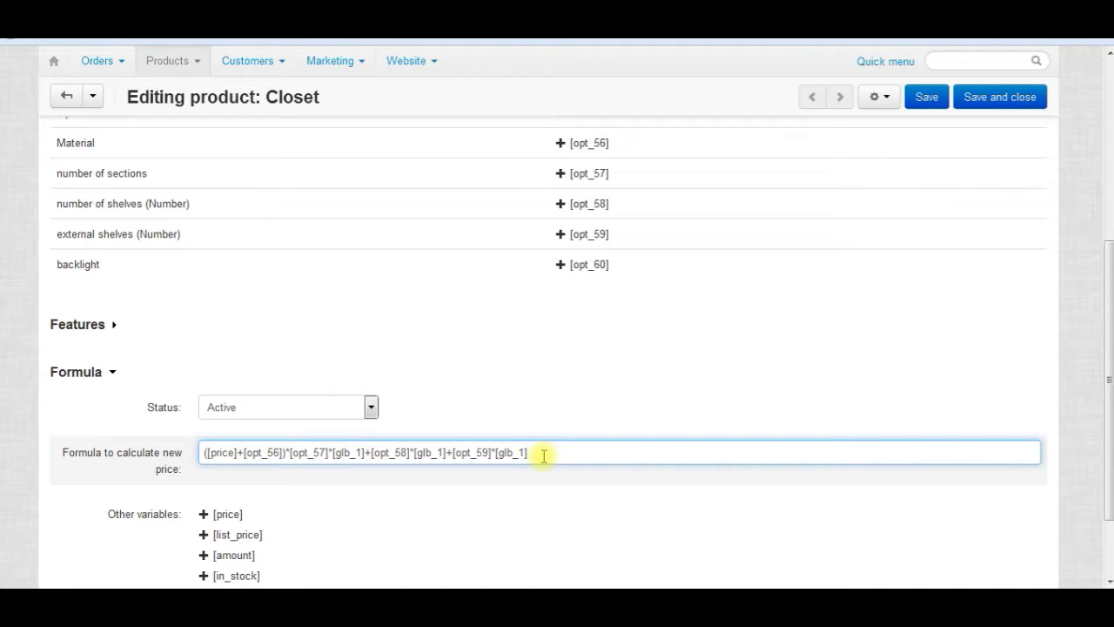
pyautogui.write('+')
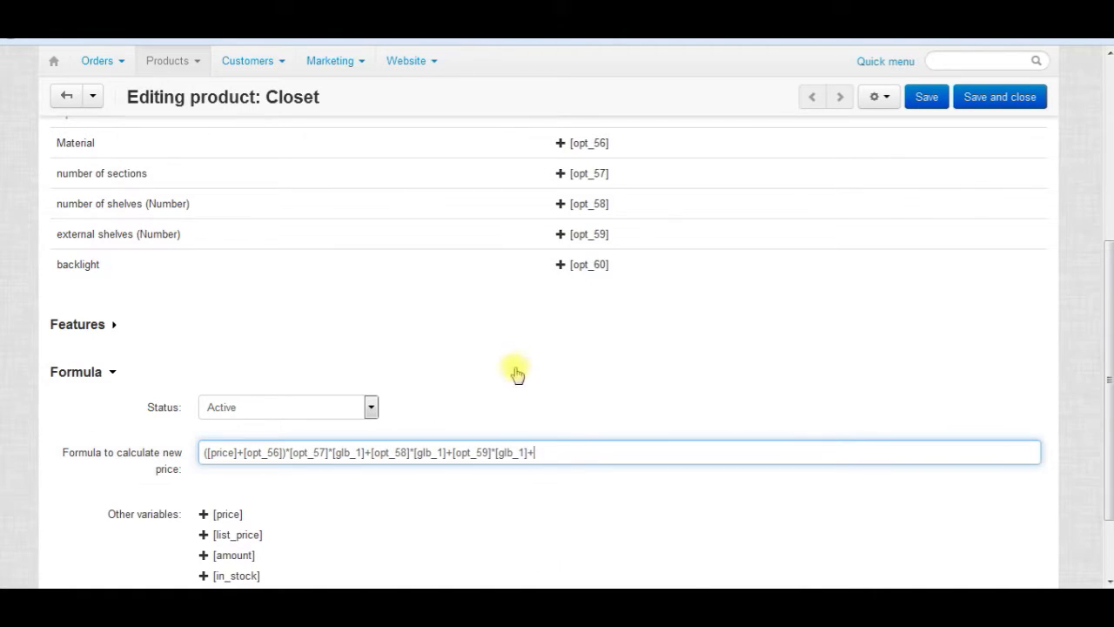
pyautogui.click(560, 265)
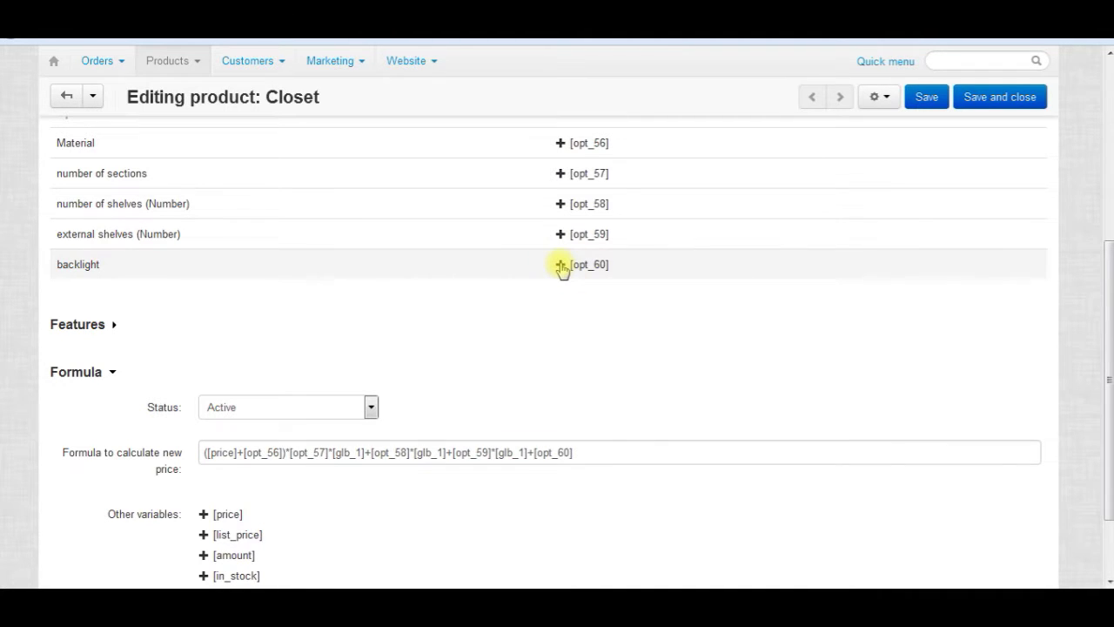
pyautogui.click(988, 99)
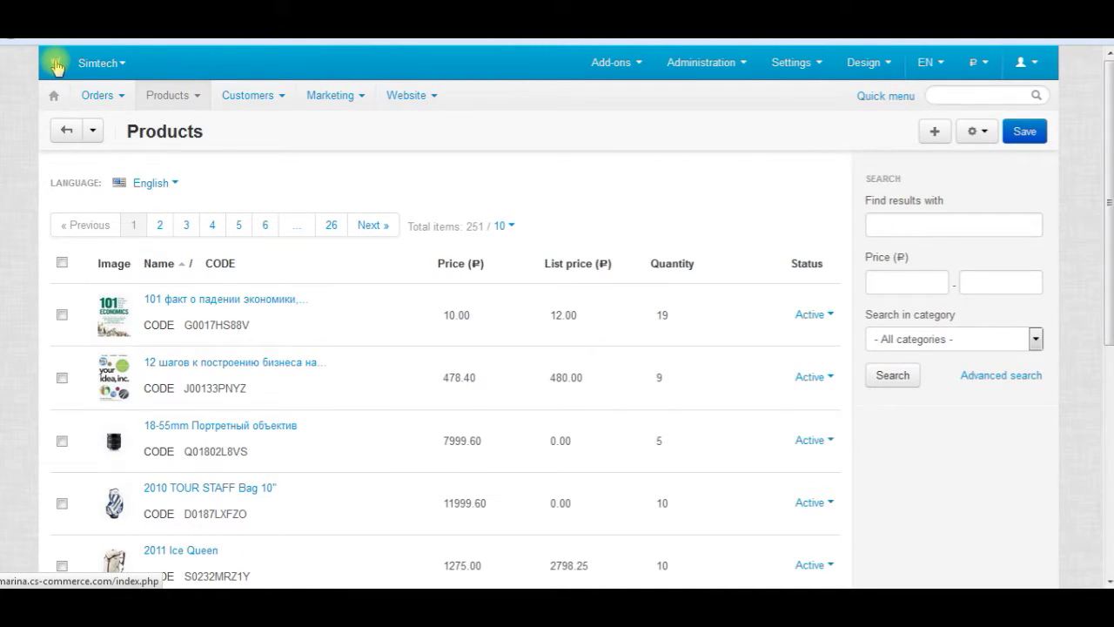
# Go to the storefront and open the Closet product from the Сейфы category under Канцелярские товары
pyautogui.click(55, 67)
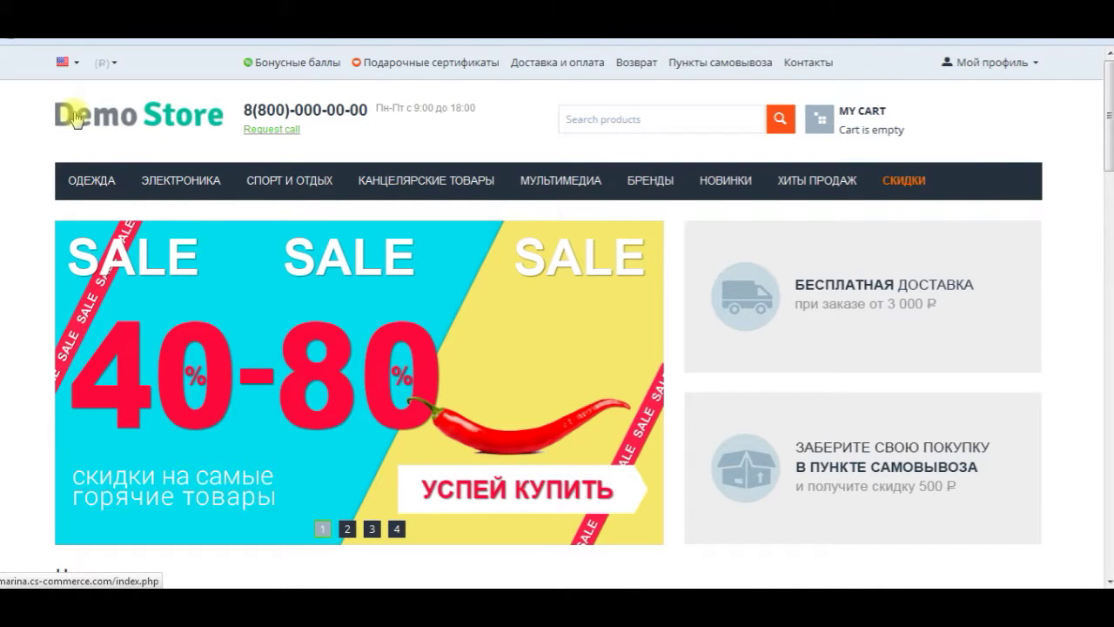
pyautogui.moveTo(388, 174)
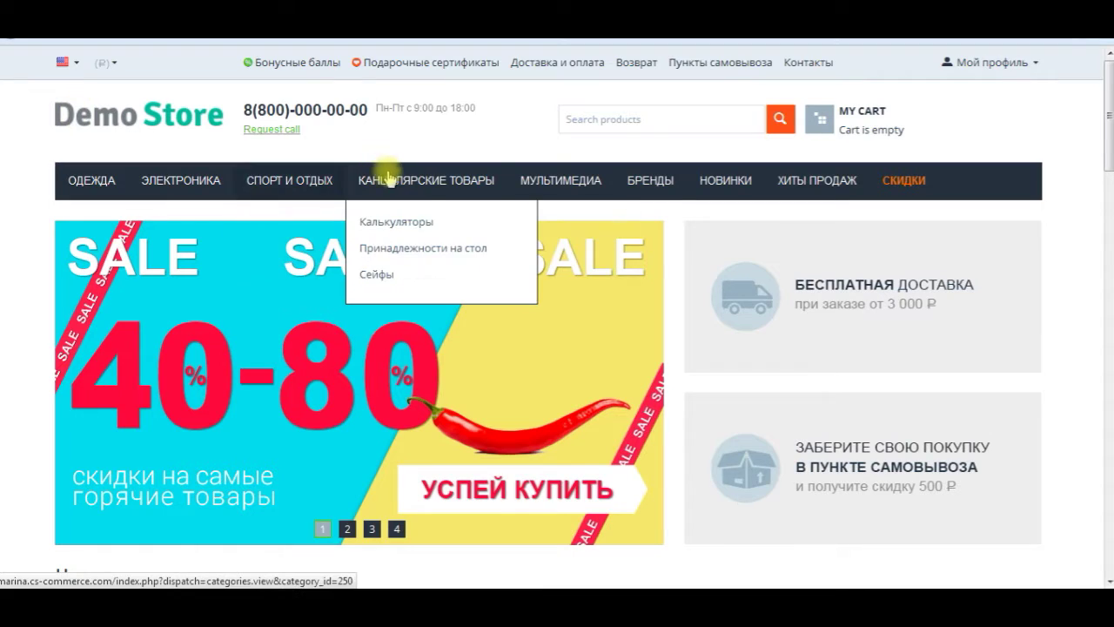
pyautogui.click(376, 276)
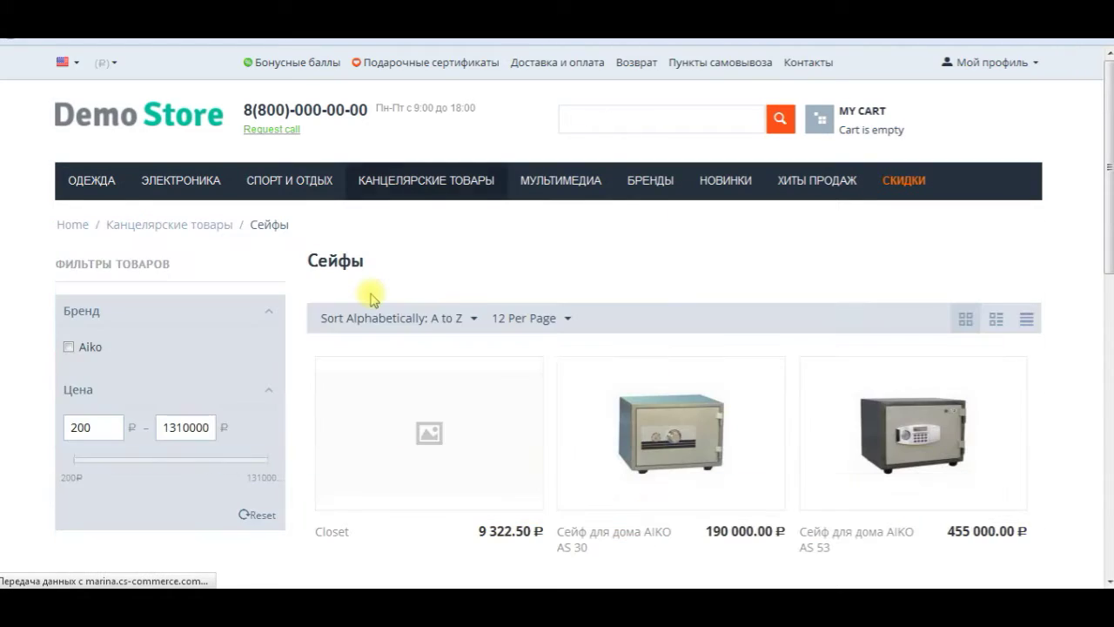
pyautogui.scroll(-2, 465, 300)
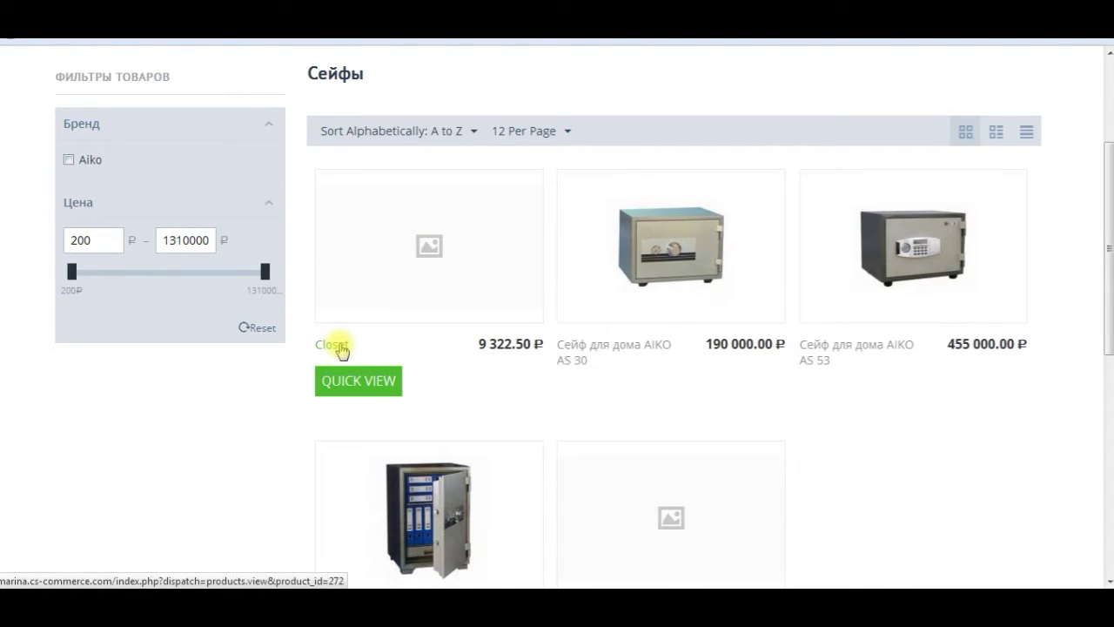
pyautogui.click(340, 347)
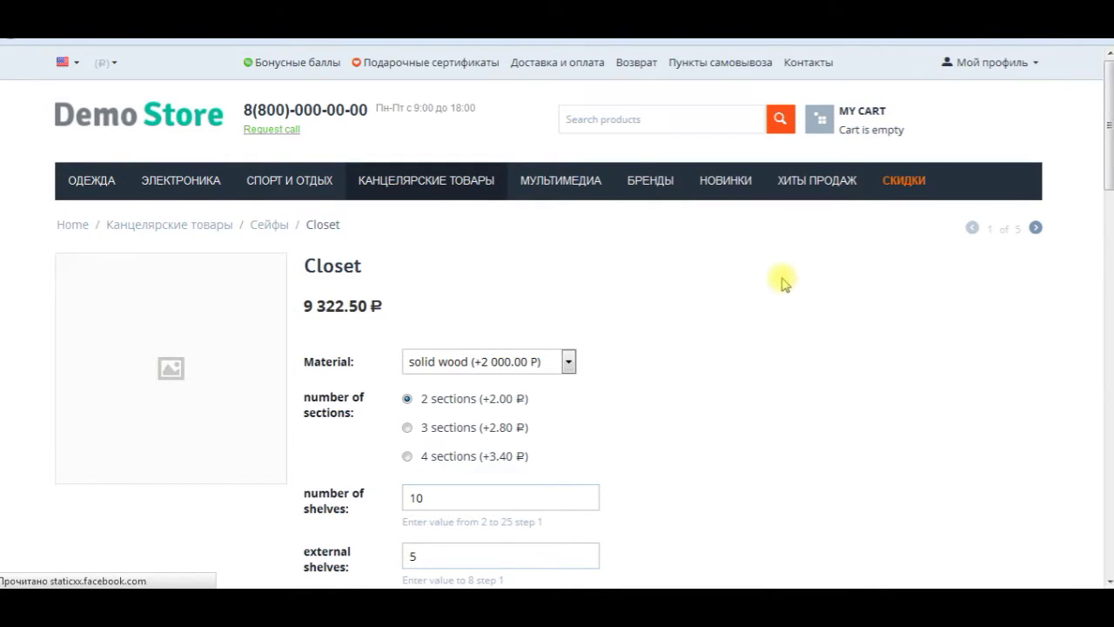
# Choose particleboard as the Closet's material and 4 sections as its number of sections
pyautogui.scroll(-1, 781, 281)
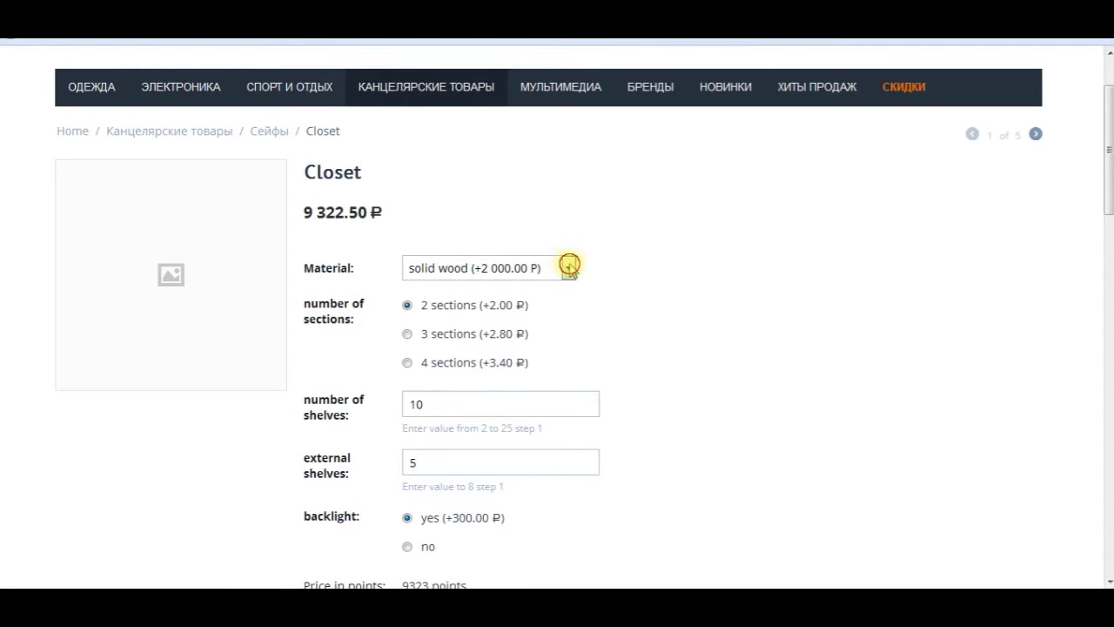
pyautogui.click(569, 266)
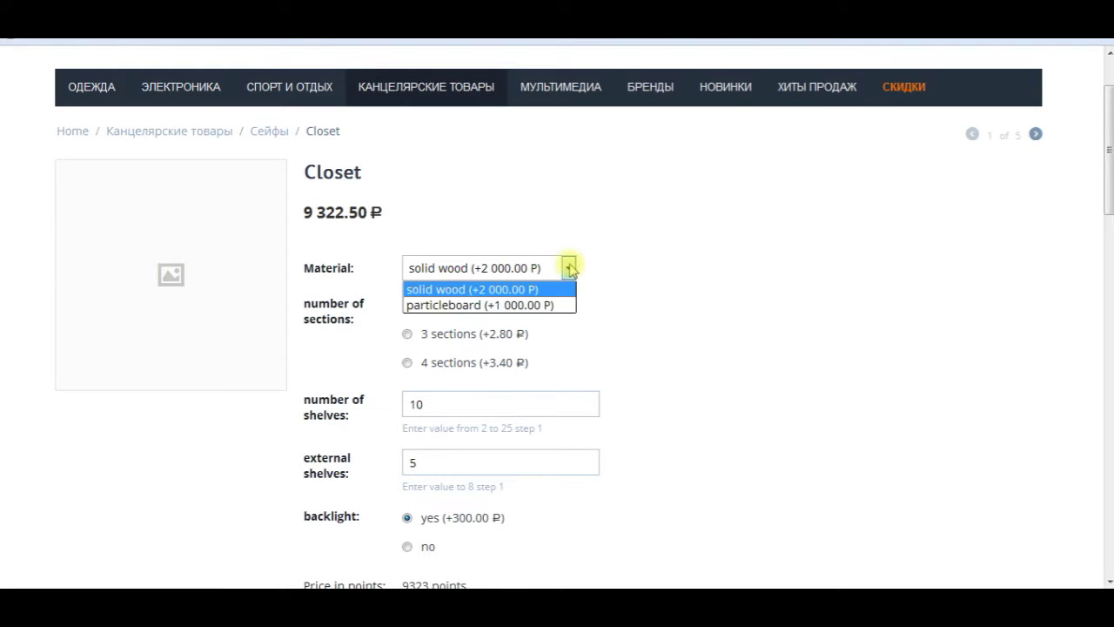
pyautogui.click(528, 305)
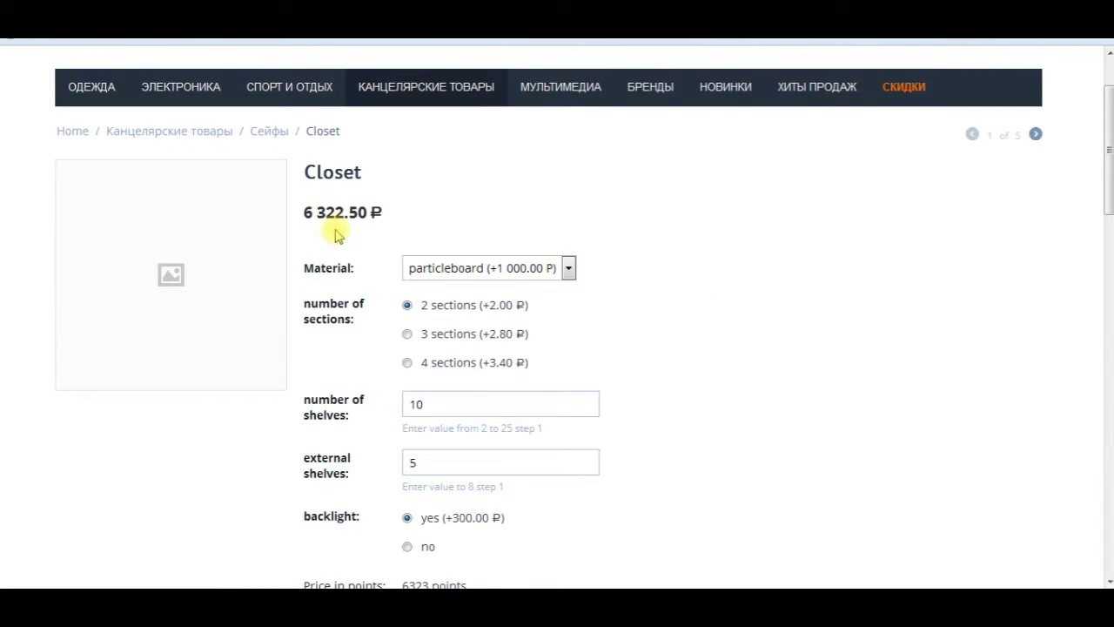
pyautogui.click(407, 362)
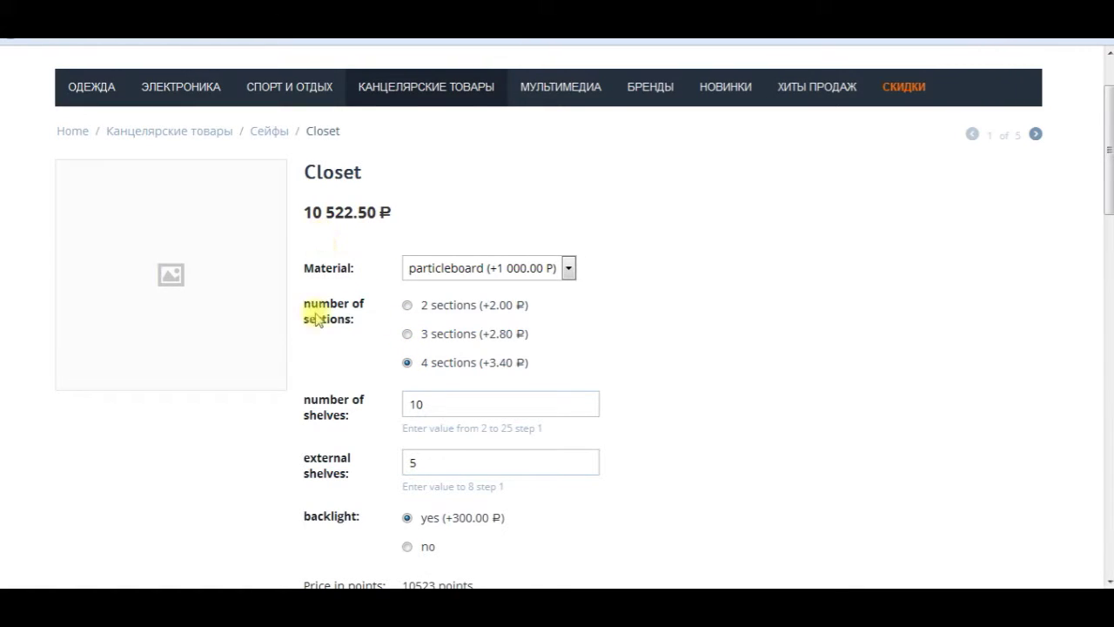
# Set the Closet's number of shelves to 20 and its external shelves to 8 on the storefront page
pyautogui.click(452, 403)
pyautogui.hotkey('ctrl', 'a')
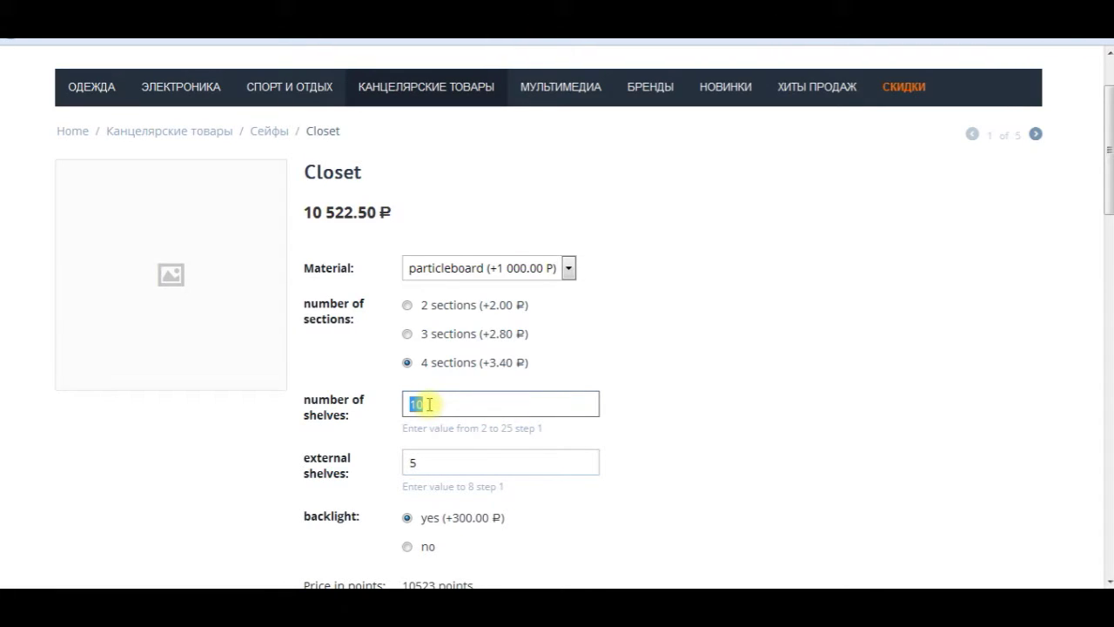
pyautogui.write('2')
pyautogui.click(438, 463)
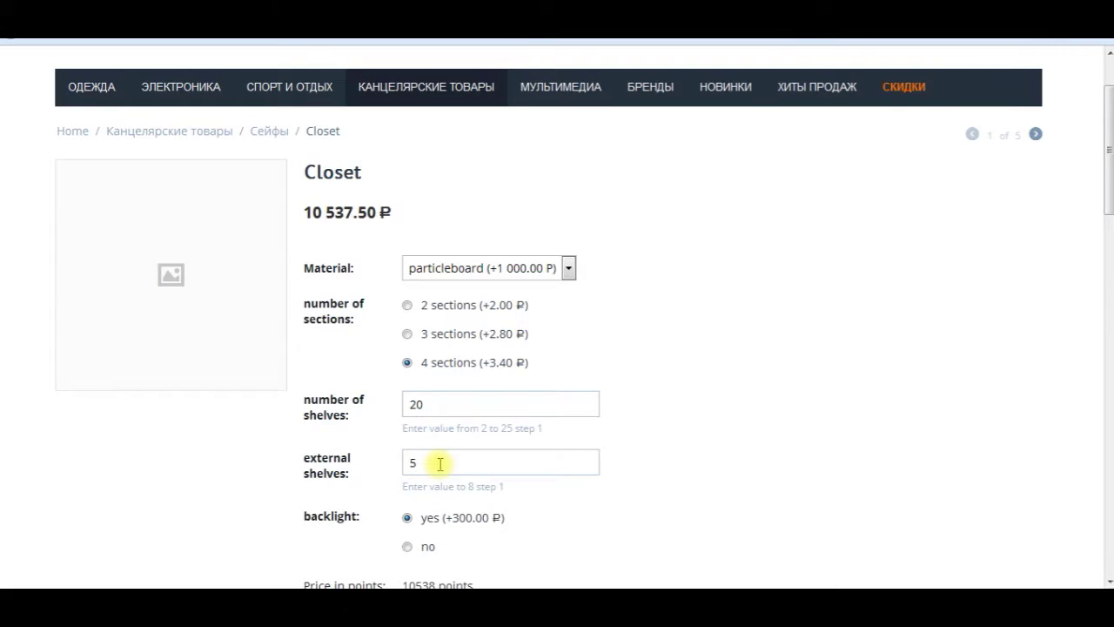
pyautogui.hotkey('ctrl', 'a')
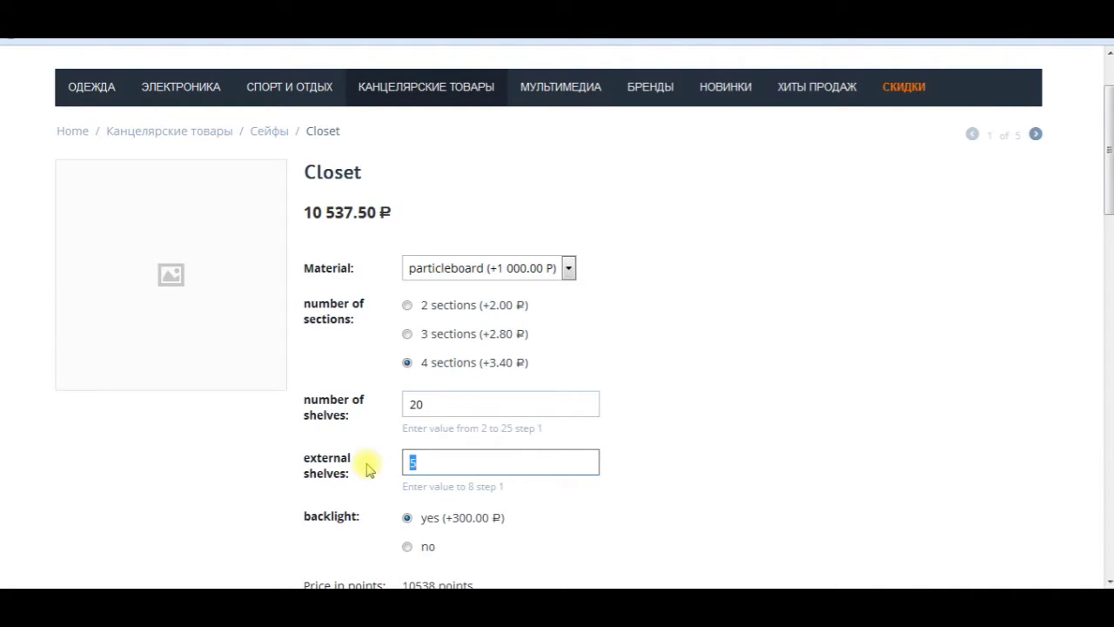
pyautogui.write('8')
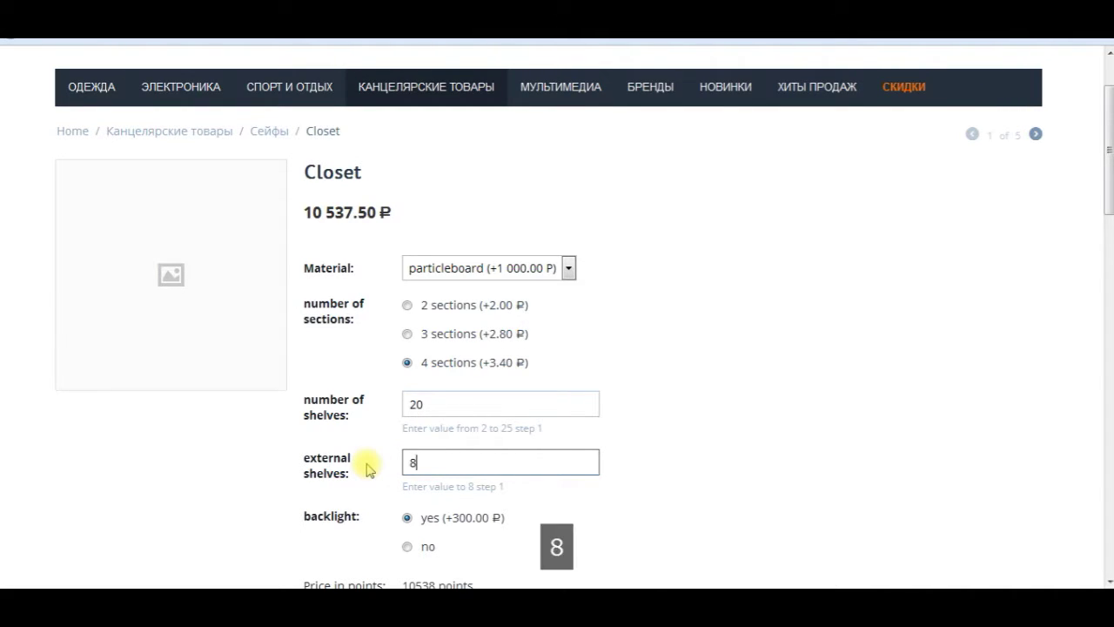
# Choose no backlight for the Closet and change its material to solid wood
pyautogui.scroll(-1, 522, 463)
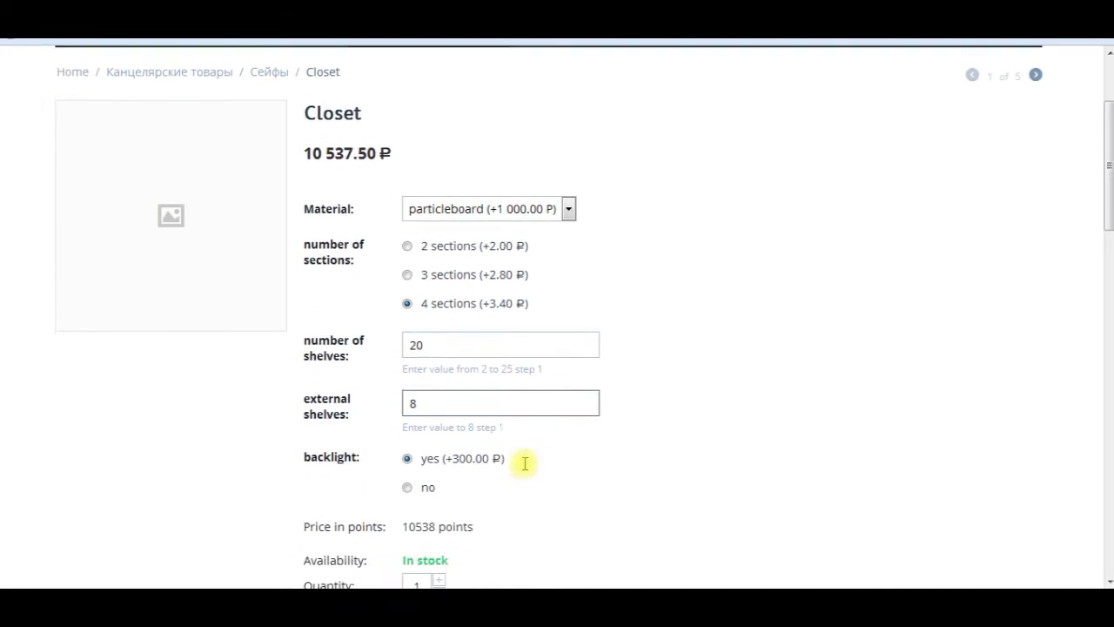
pyautogui.click(410, 453)
pyautogui.scroll(2, 633, 423)
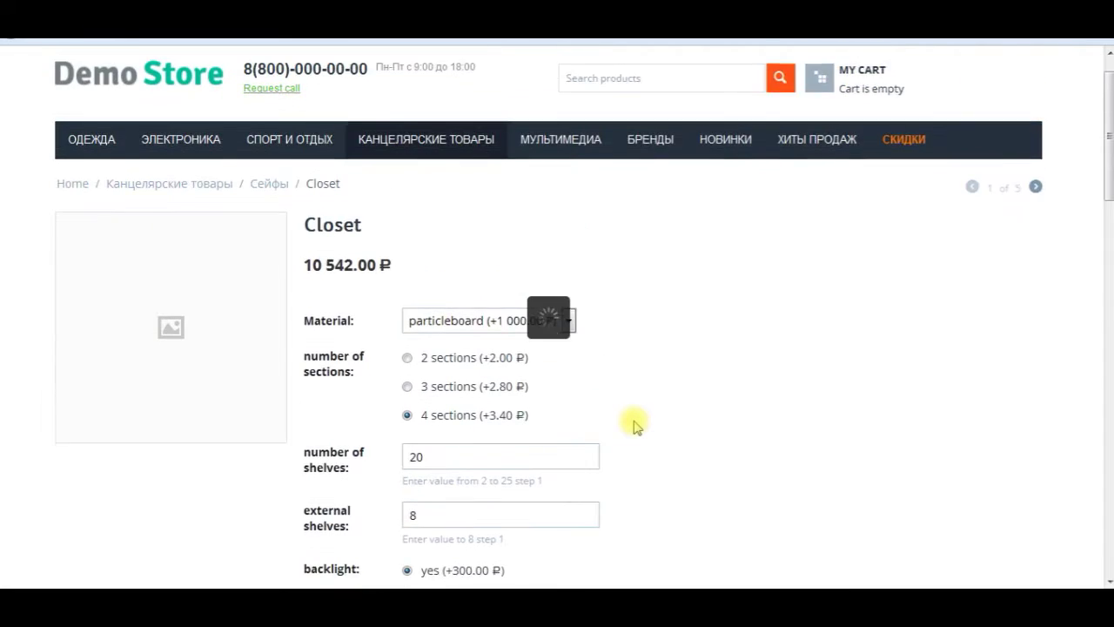
pyautogui.click(568, 361)
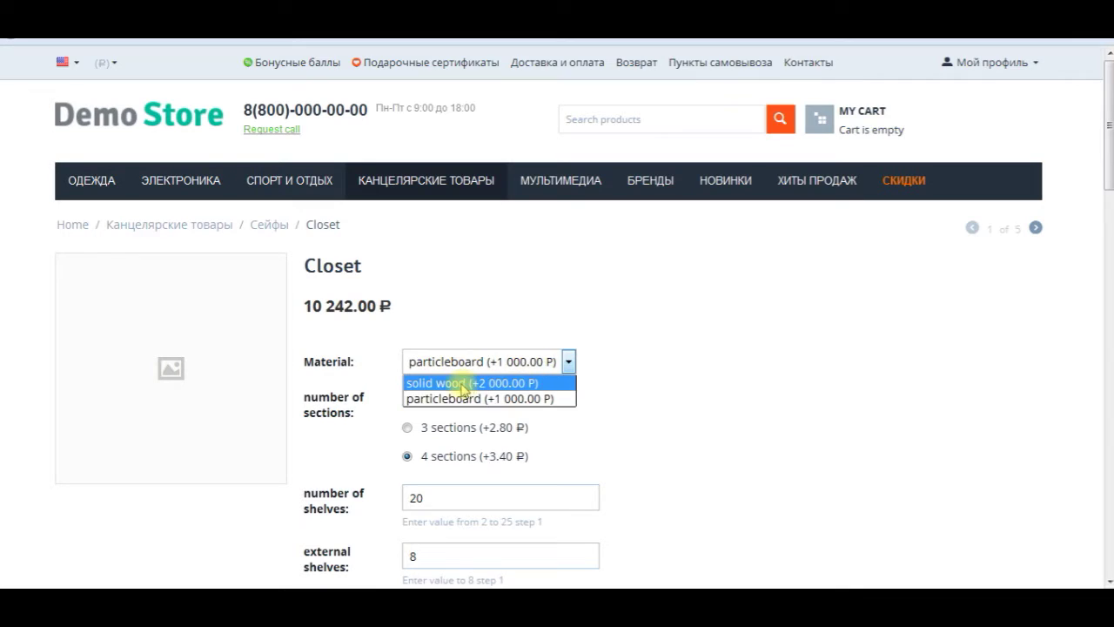
pyautogui.click(462, 383)
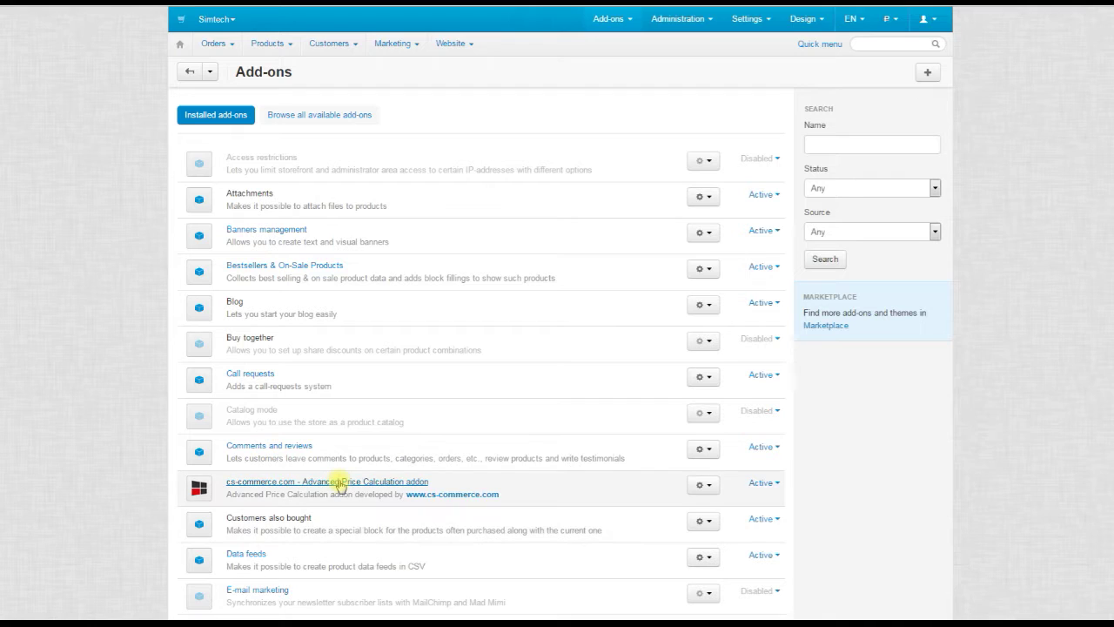
# Set the Advanced Price Calculation add-on's mode to Professional and save its settings
pyautogui.click(339, 482)
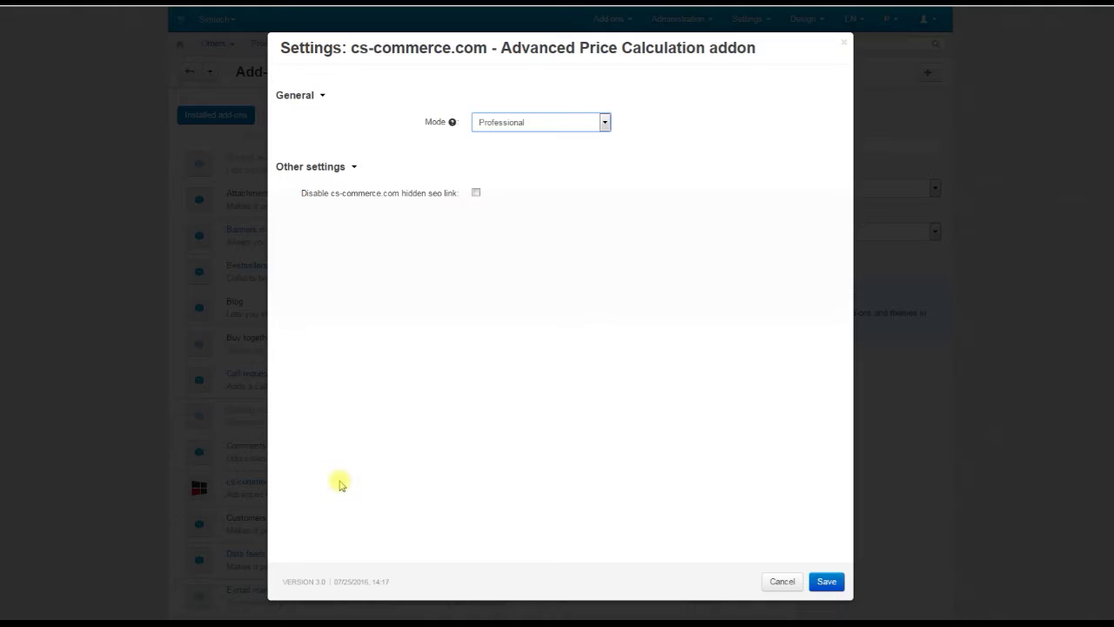
pyautogui.click(597, 124)
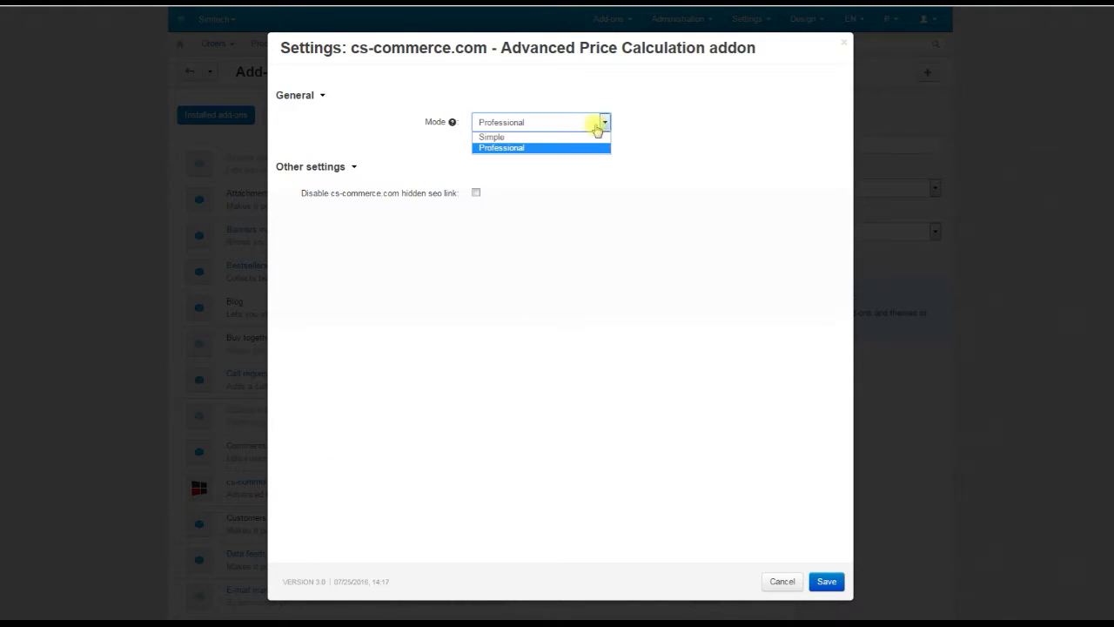
pyautogui.click(534, 149)
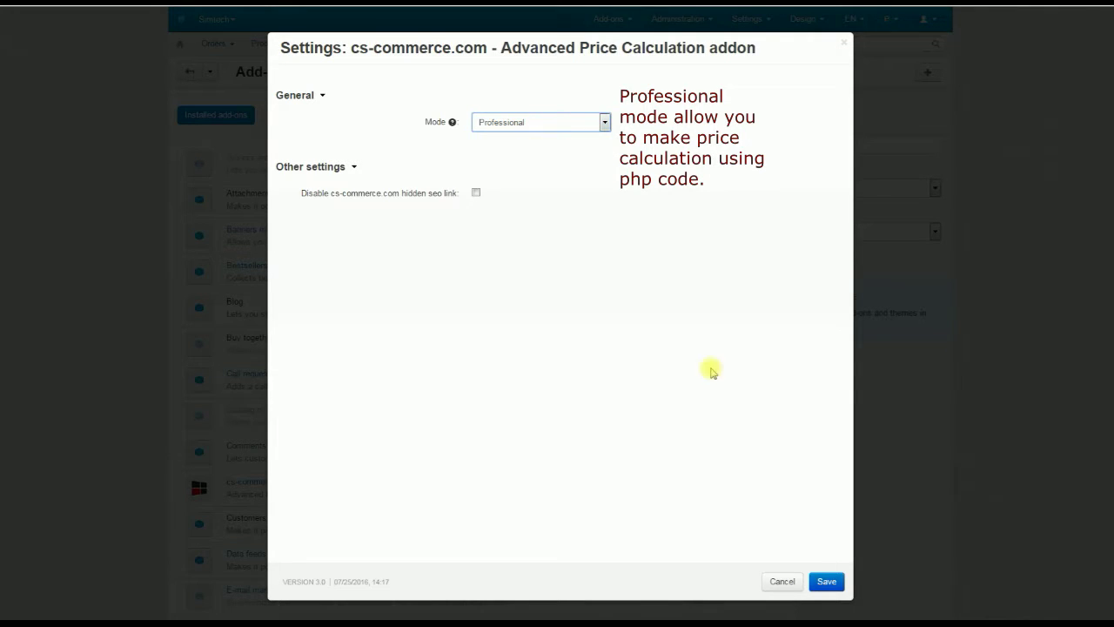
pyautogui.click(827, 582)
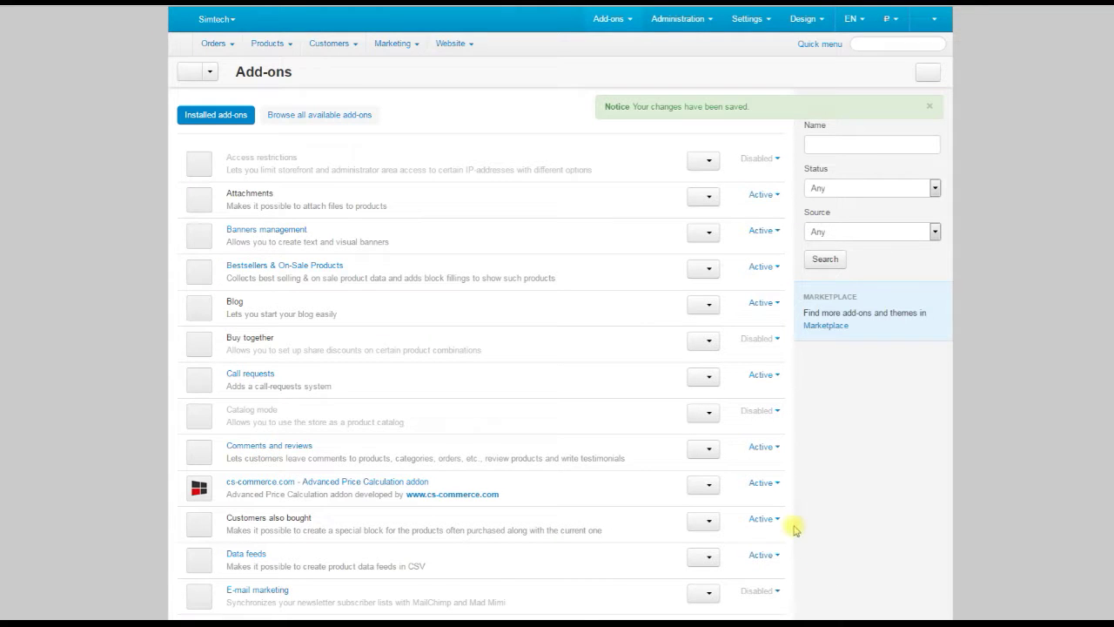
# Search the admin product list for "closet" and open the Closet product for editing
pyautogui.moveTo(279, 42)
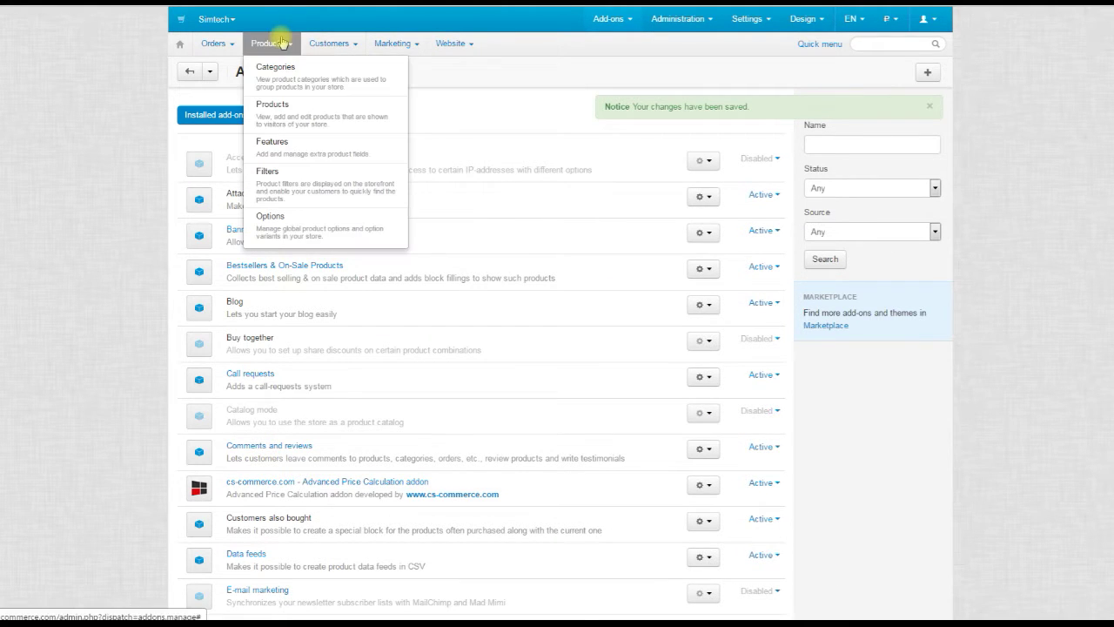
pyautogui.click(279, 107)
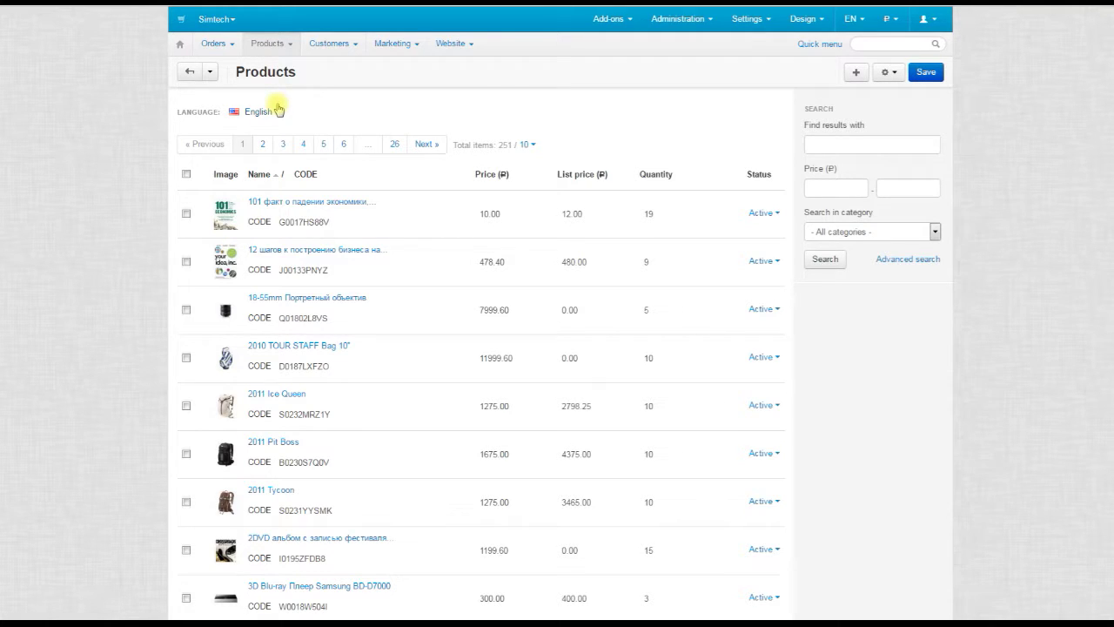
pyautogui.click(852, 148)
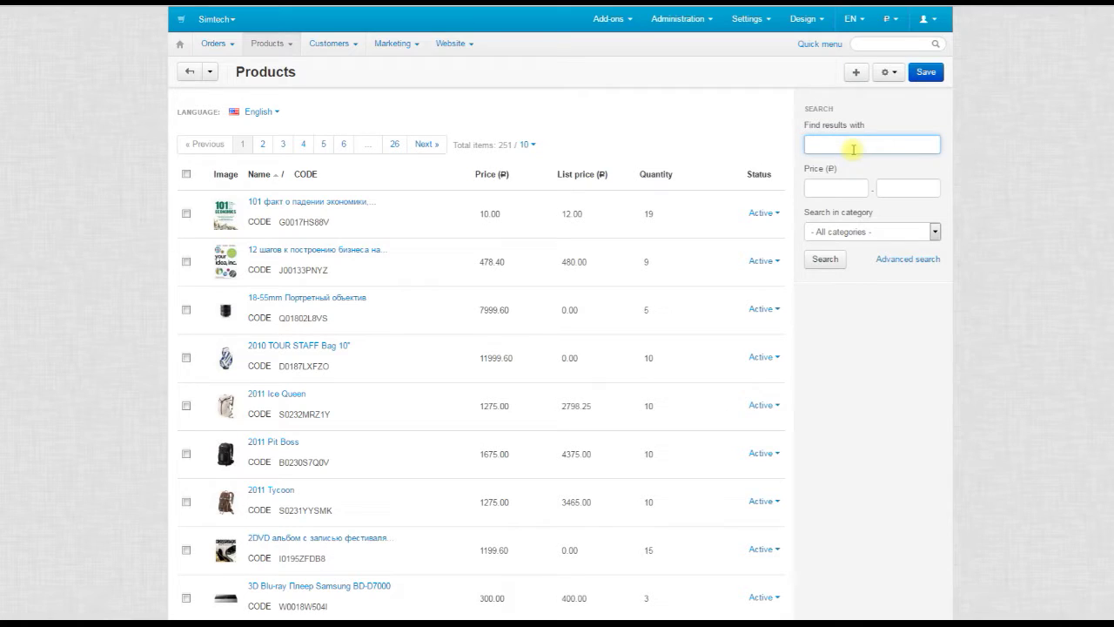
pyautogui.write('closet')
pyautogui.click(854, 157)
pyautogui.click(826, 259)
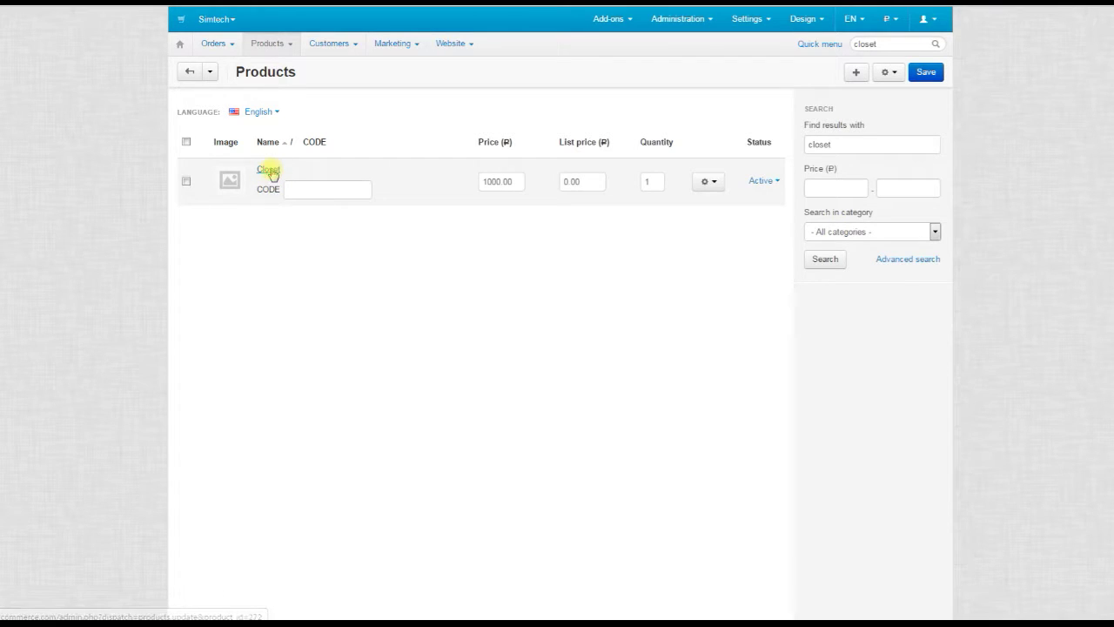
pyautogui.click(269, 171)
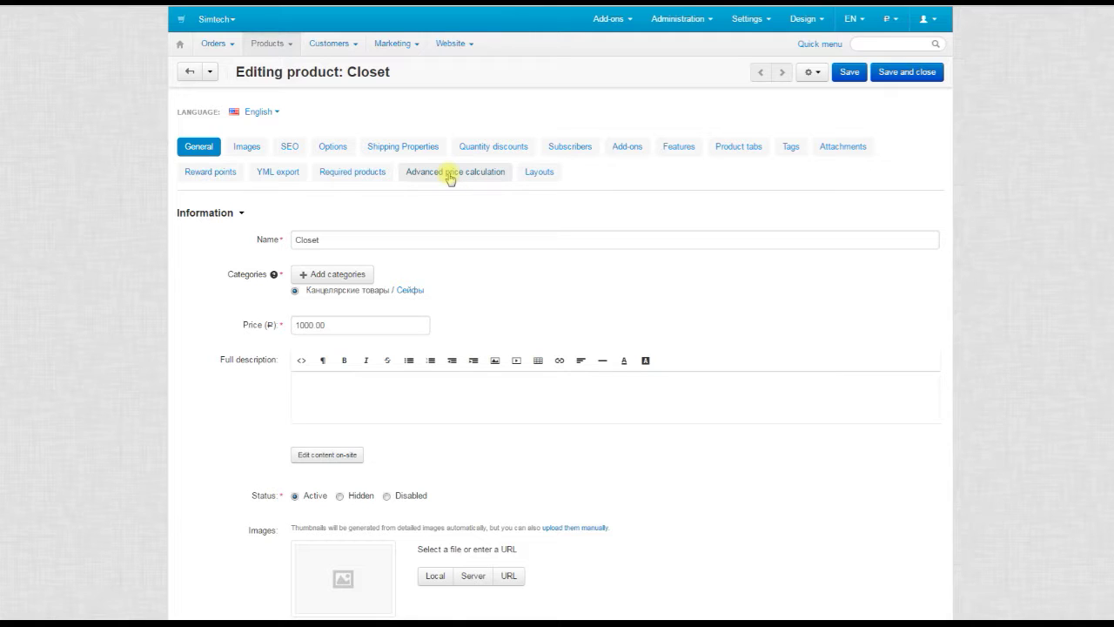
# Set the Closet product's base price to 500 and save the product
pyautogui.click(309, 324)
pyautogui.hotkey('shift', 'Home')
pyautogui.write('500')
pyautogui.click(850, 72)
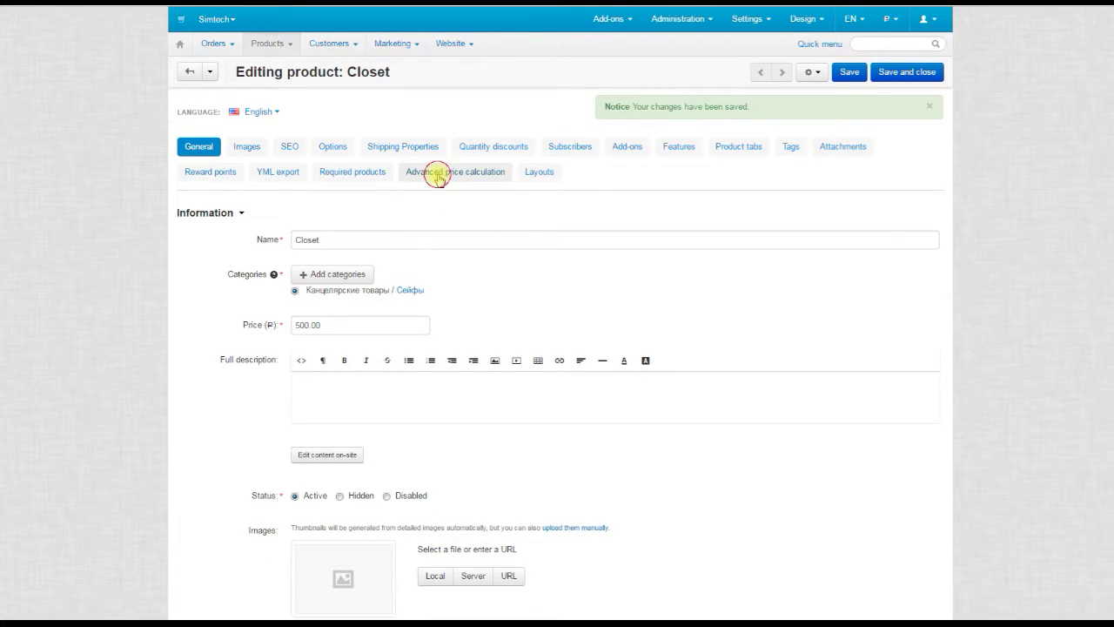
# Clear the existing formula from the Closet's advanced price calculation settings
pyautogui.click(436, 176)
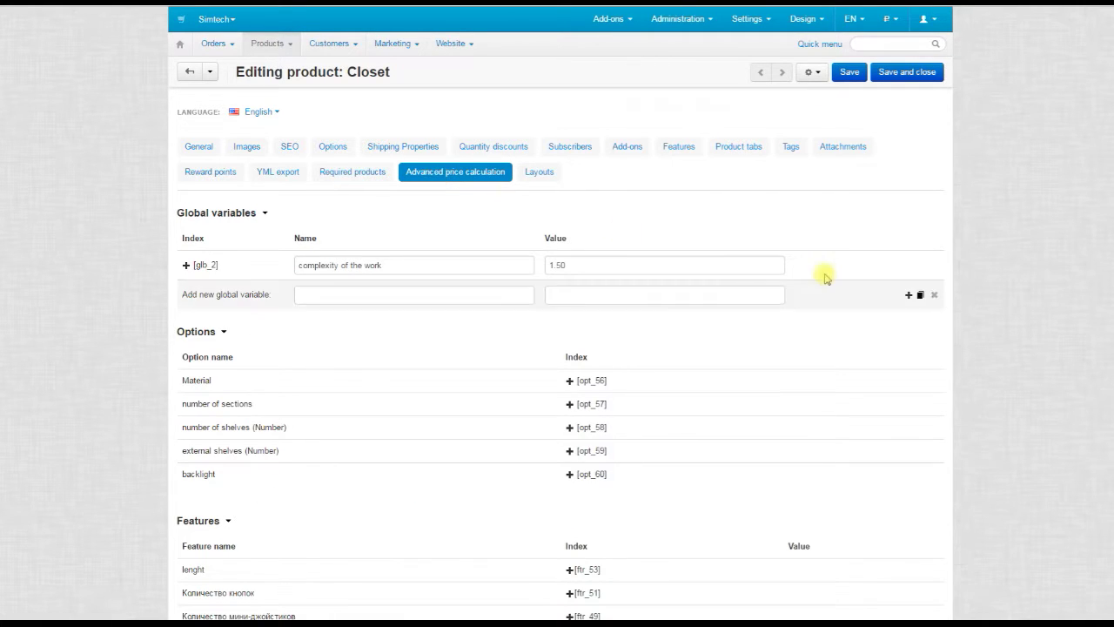
pyautogui.scroll(-1, 827, 305)
pyautogui.scroll(-5, 836, 339)
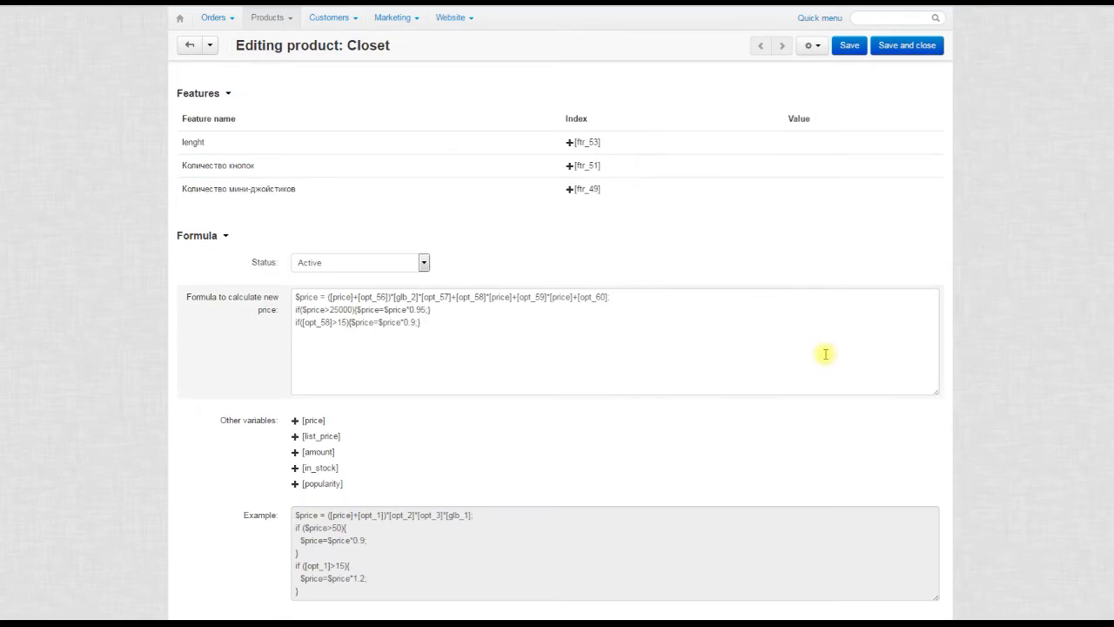
pyautogui.moveTo(426, 324); pyautogui.dragTo(263, 263)
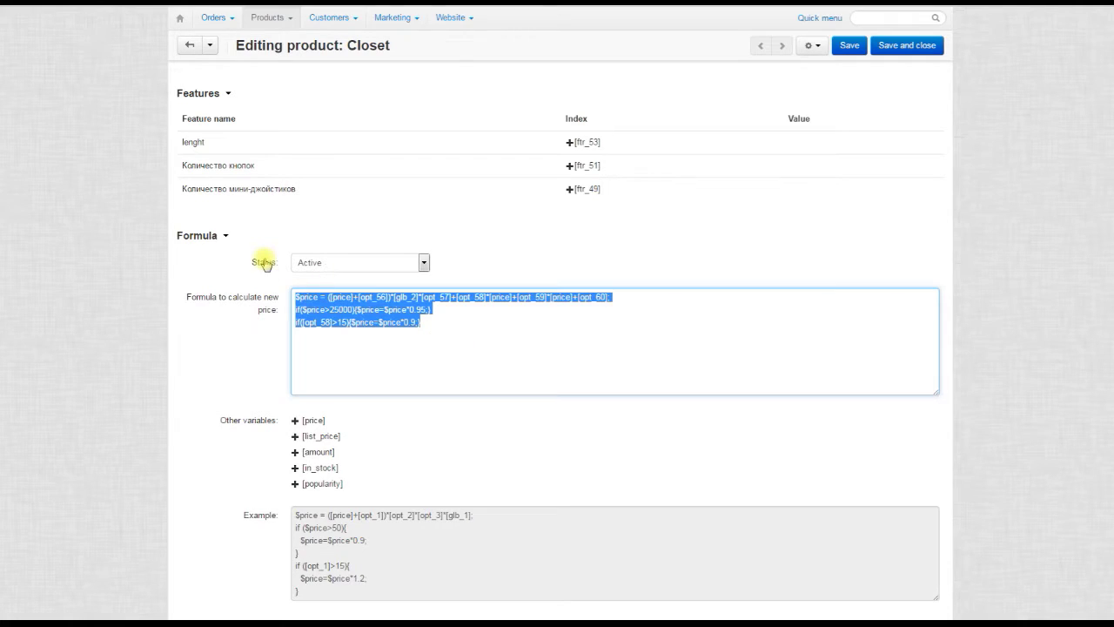
pyautogui.press('Delete')
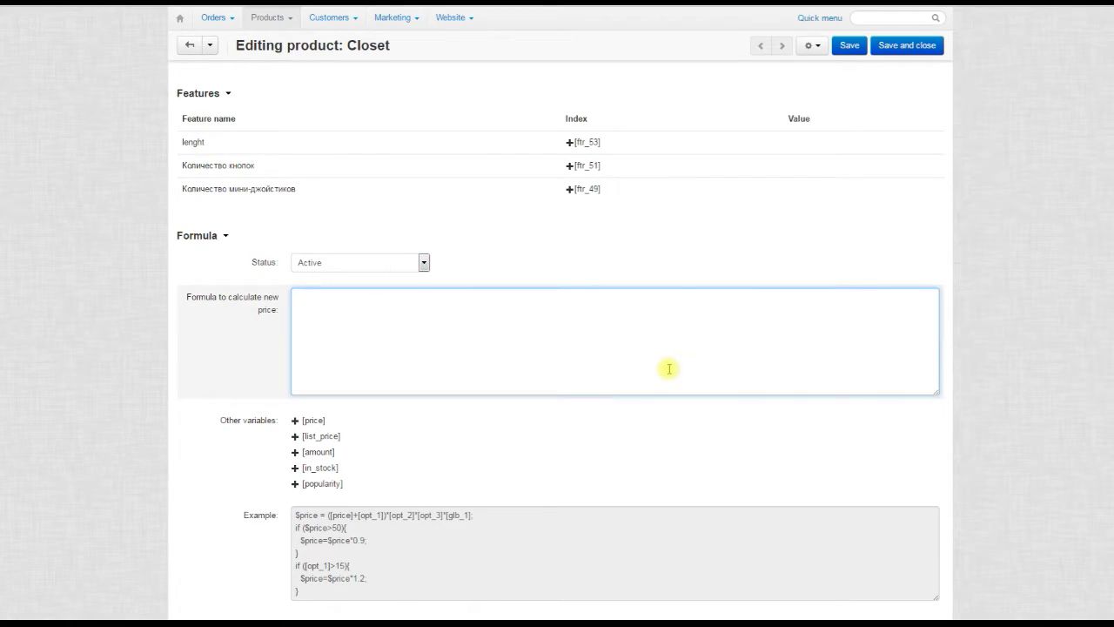
pyautogui.scroll(1, 598, 351)
pyautogui.scroll(-1, 589, 365)
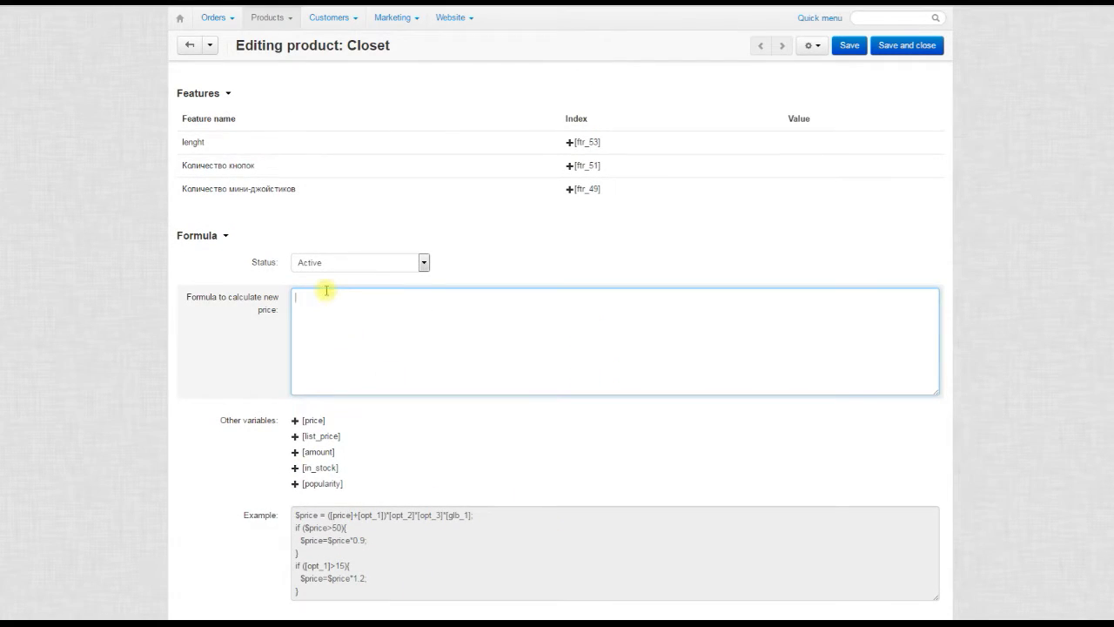
# Begin the new price formula with $price = ([price]+[opt_56])* to combine the base price and the material option
pyautogui.write('$pric')
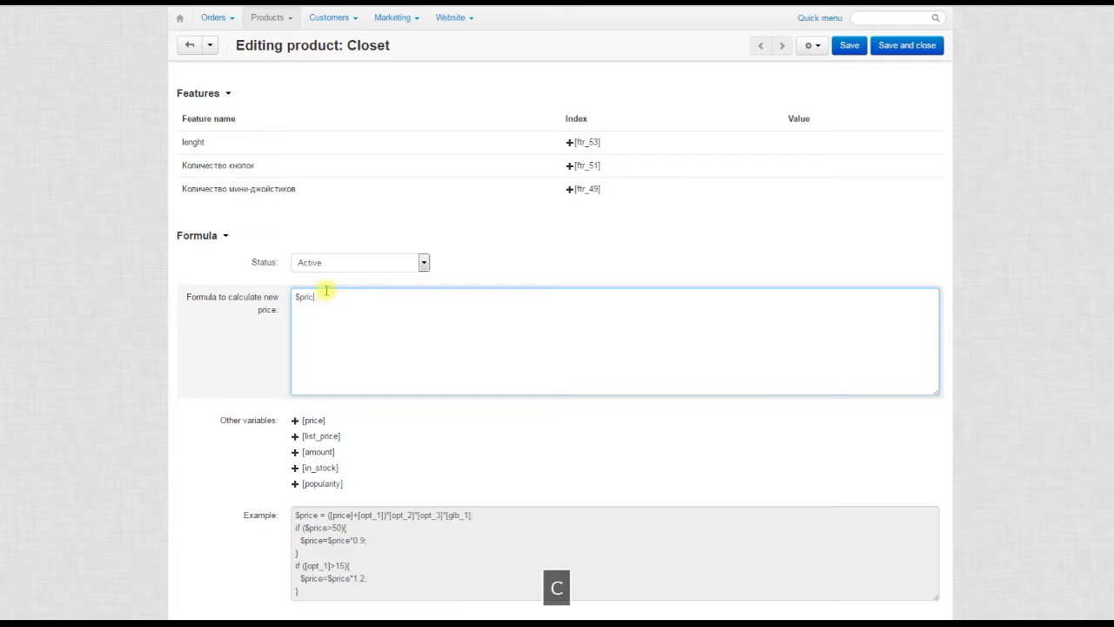
pyautogui.write('e = (')
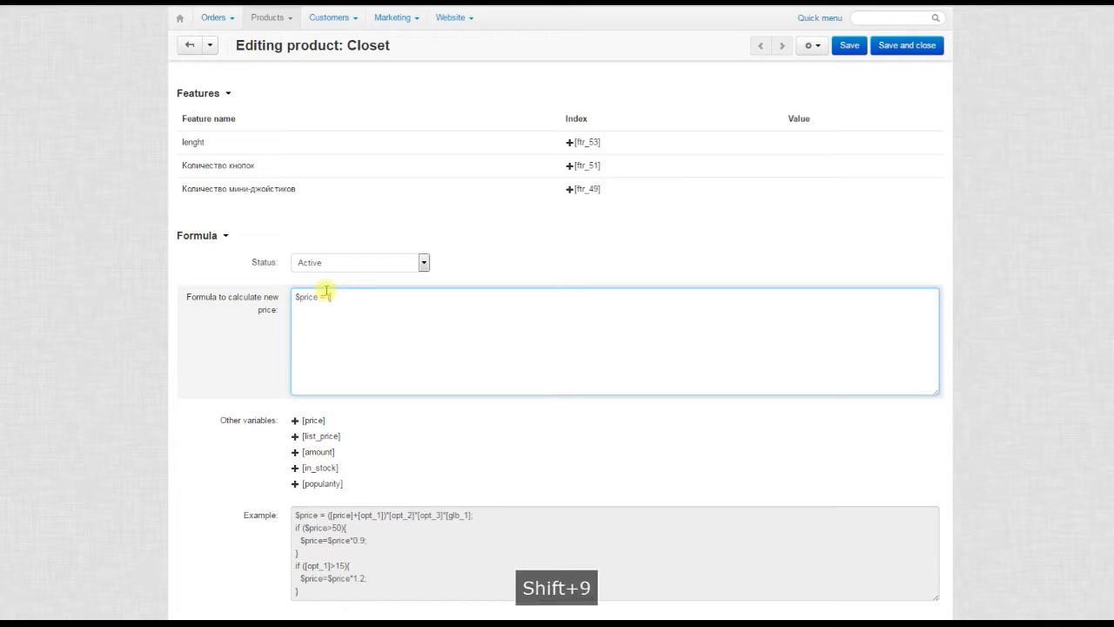
pyautogui.click(294, 421)
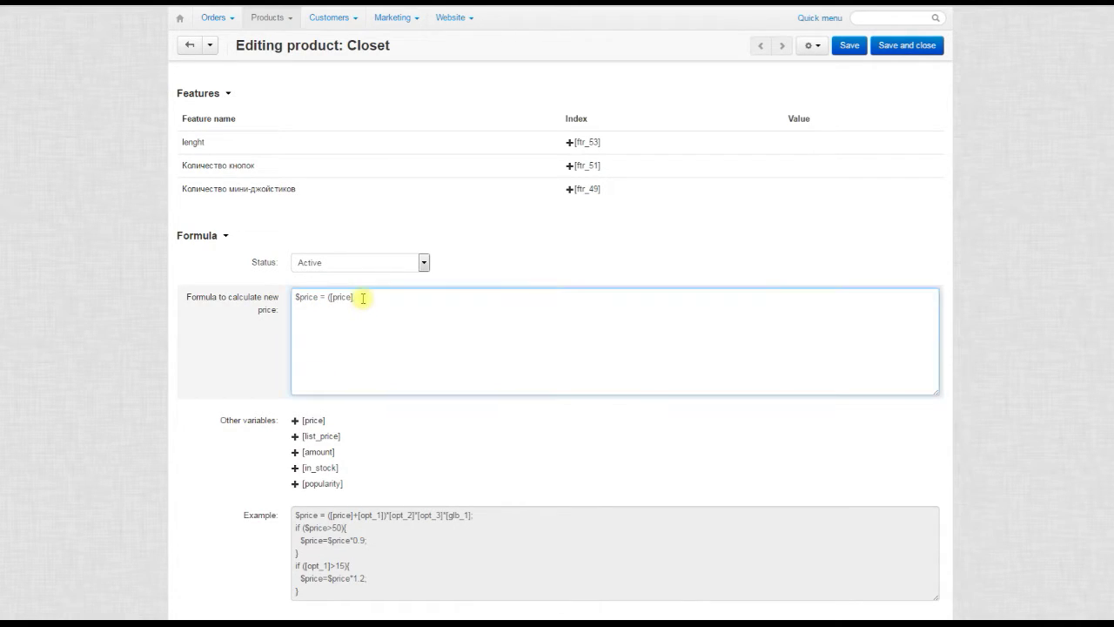
pyautogui.write('+')
pyautogui.scroll(2, 701, 236)
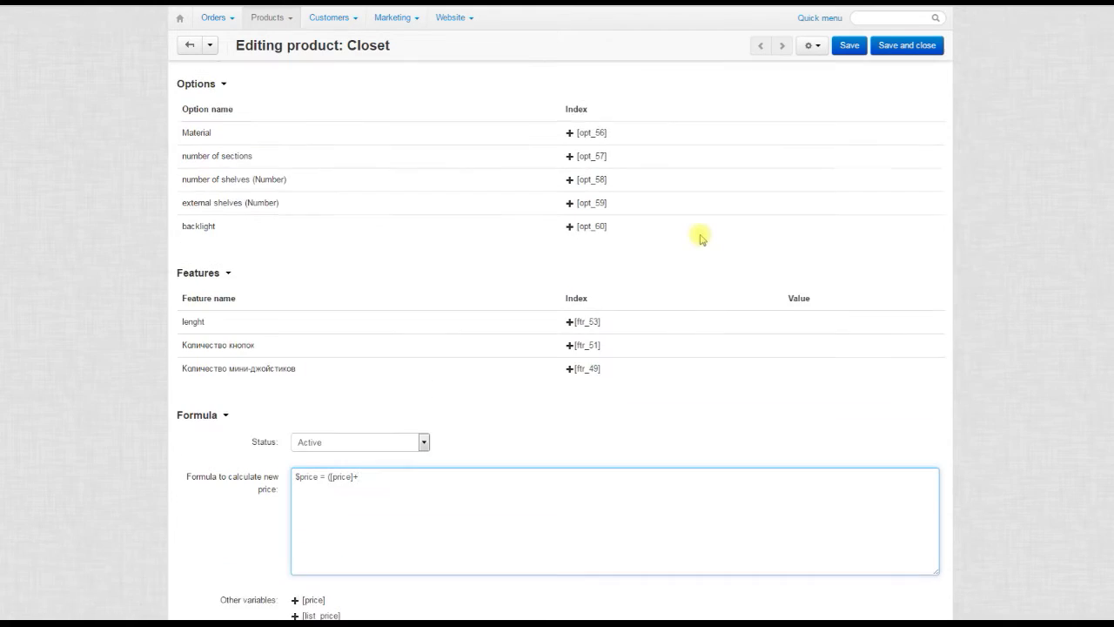
pyautogui.scroll(3, 711, 330)
pyautogui.click(569, 269)
pyautogui.scroll(-3, 650, 341)
pyautogui.click(408, 427)
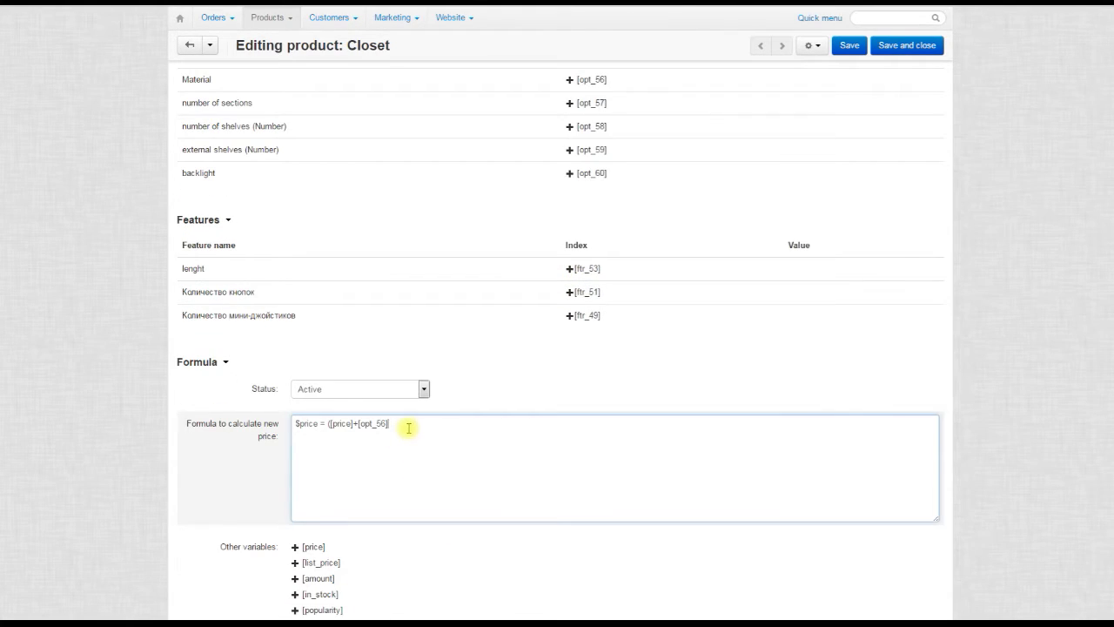
pyautogui.write(')*')
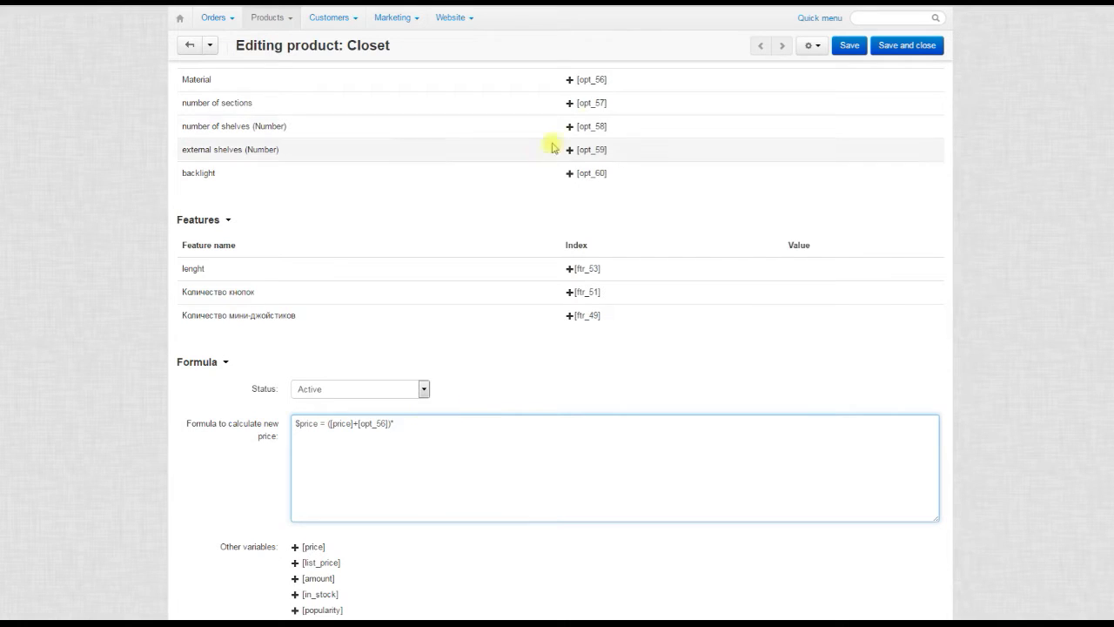
# Append [opt_57]+[opt_58]*[price]+ to the formula for the number of sections and the number of shelves
pyautogui.click(570, 103)
pyautogui.click(441, 421)
pyautogui.write('+')
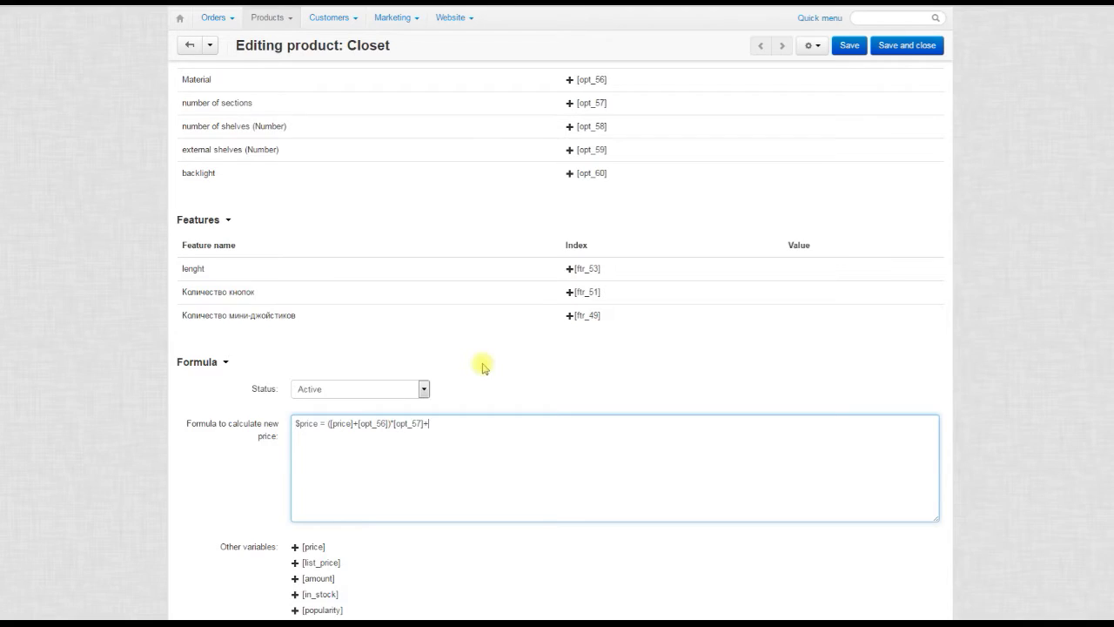
pyautogui.scroll(1, 483, 367)
pyautogui.click(570, 189)
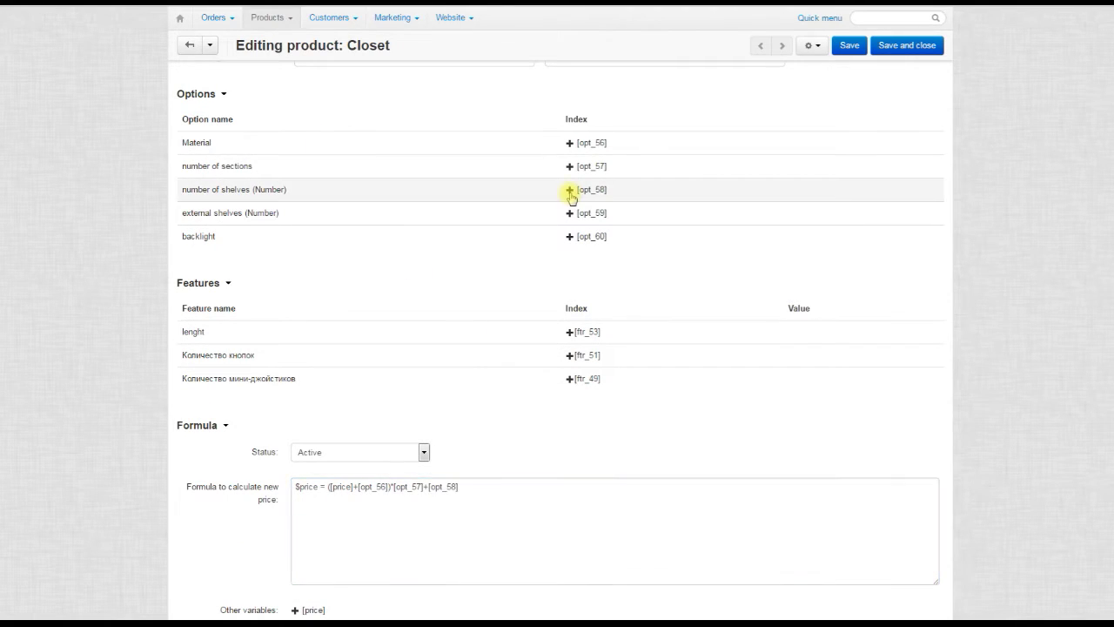
pyautogui.click(480, 482)
pyautogui.write('*')
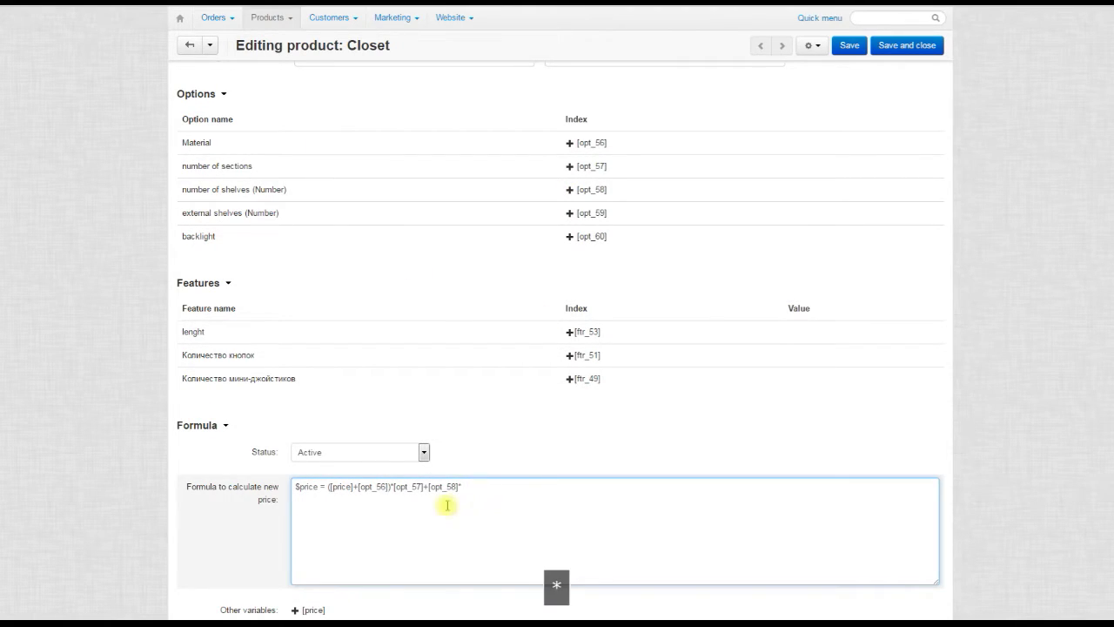
pyautogui.click(294, 610)
pyautogui.click(460, 542)
pyautogui.write('+')
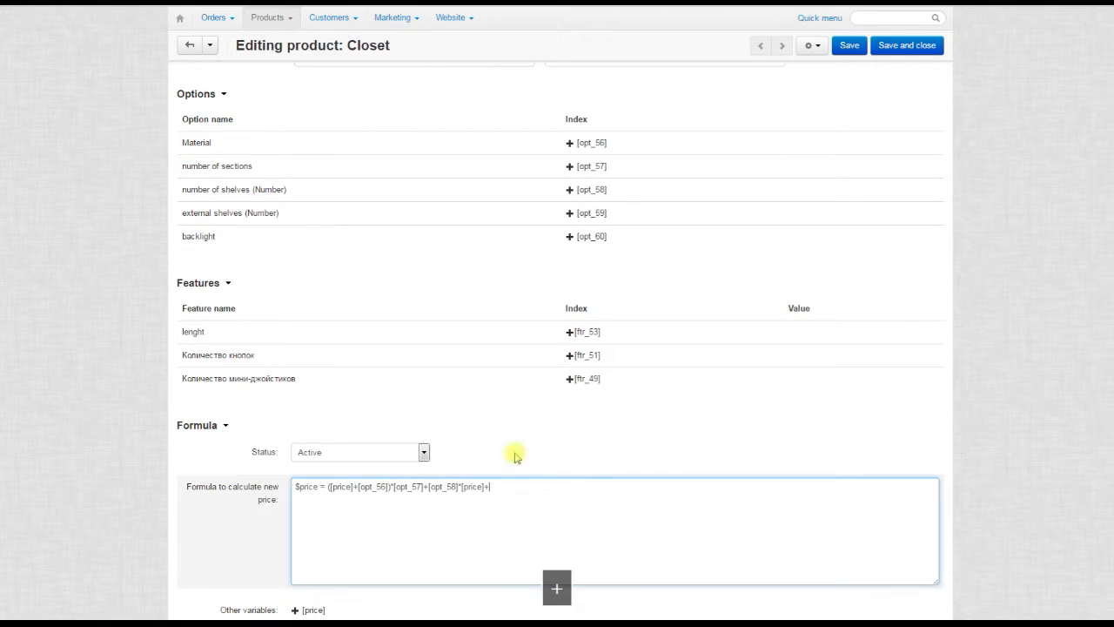
# Append the external shelves term [opt_59]*[price]+ to the price formula
pyautogui.click(571, 214)
pyautogui.click(536, 484)
pyautogui.write('*')
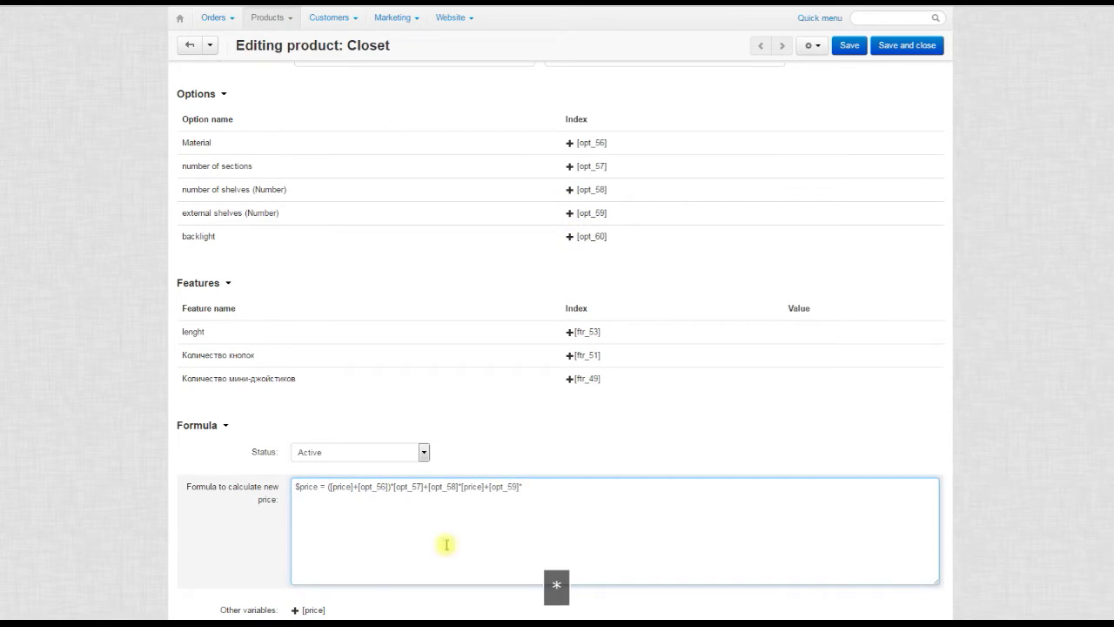
pyautogui.click(294, 609)
pyautogui.click(547, 490)
pyautogui.write('+')
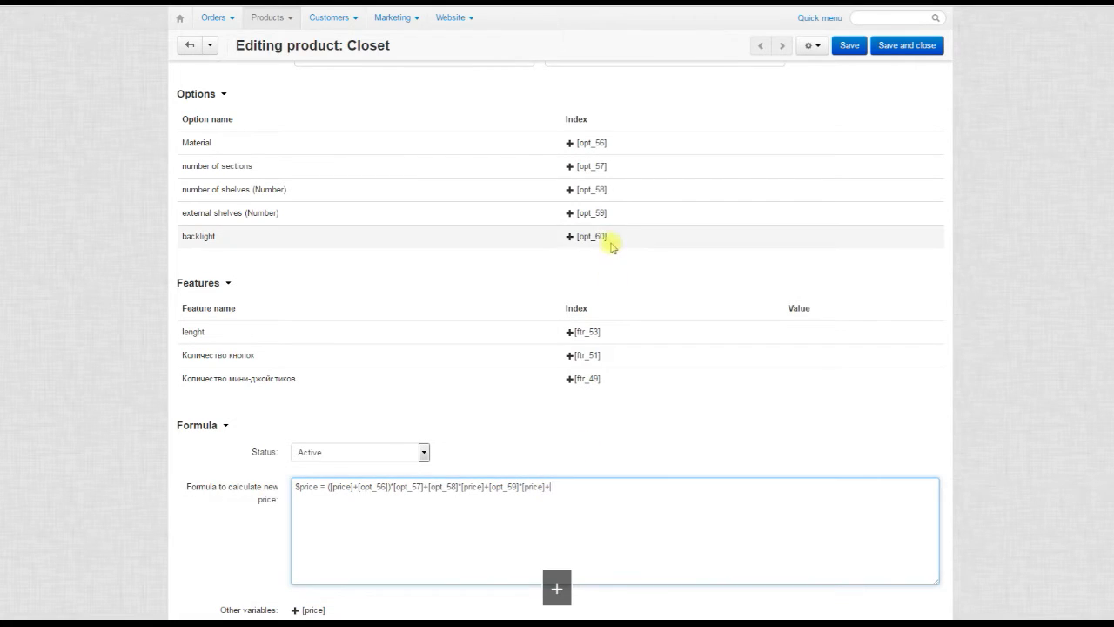
# Append the backlight option [opt_60] to the price formula and enclose the whole expression in outer parentheses
pyautogui.click(570, 235)
pyautogui.click(611, 503)
pyautogui.write(')')
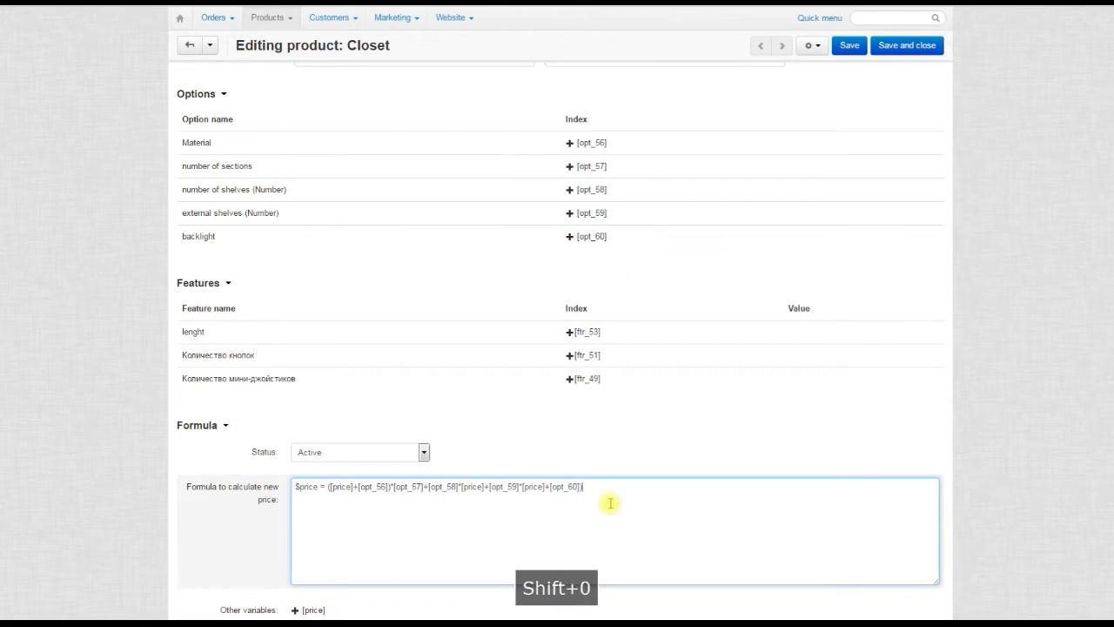
pyautogui.click(327, 486)
pyautogui.write('(')
# Multiply the formula by the complexity of the work variable with *[glb_2], end it with a semicolon, and save the product
pyautogui.click(664, 490)
pyautogui.write(')')
pyautogui.click(658, 415)
pyautogui.scroll(3, 658, 391)
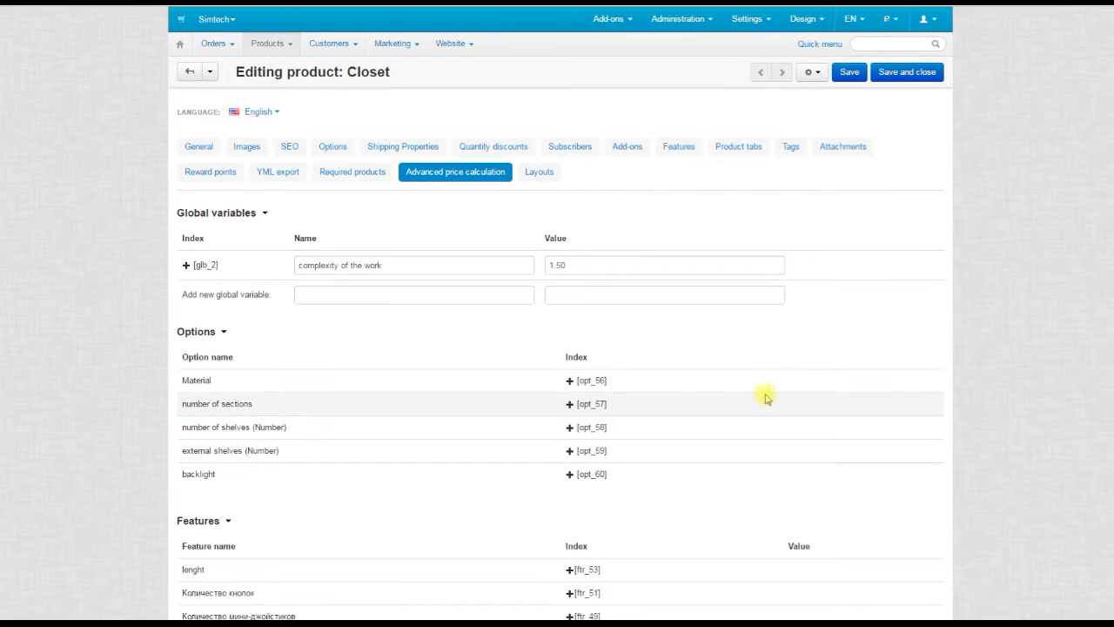
pyautogui.scroll(-5, 757, 409)
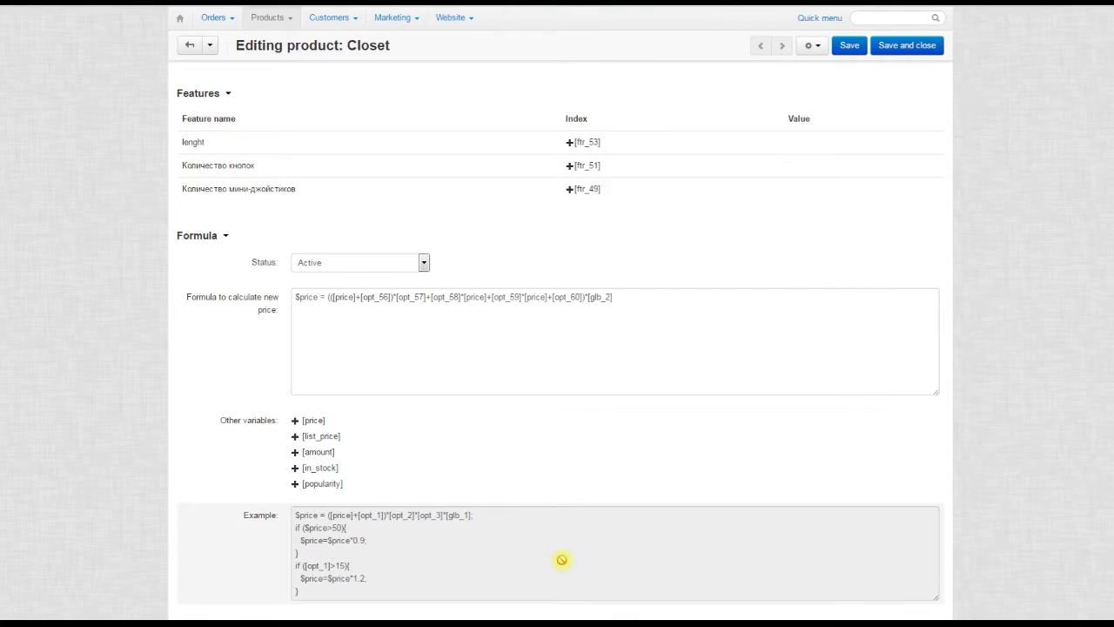
pyautogui.click(625, 300)
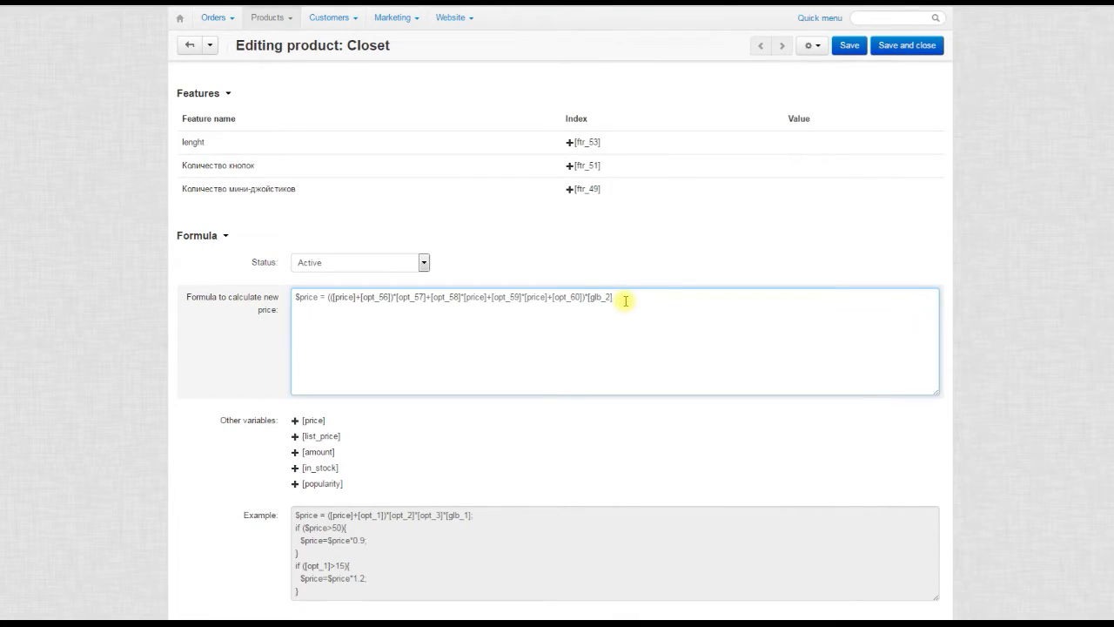
pyautogui.write(';')
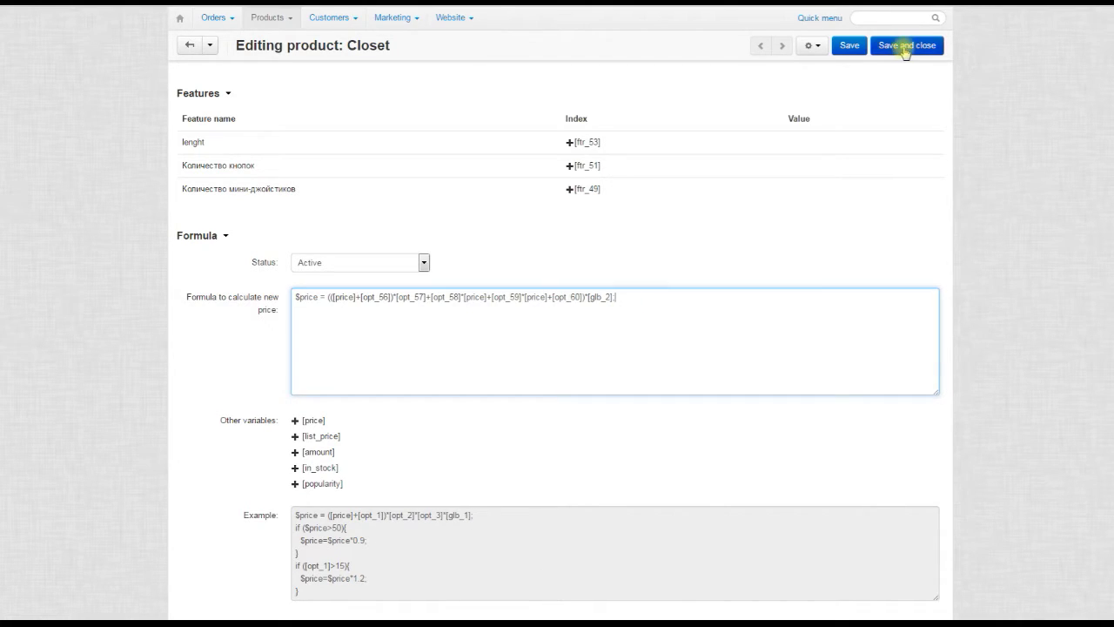
pyautogui.click(857, 48)
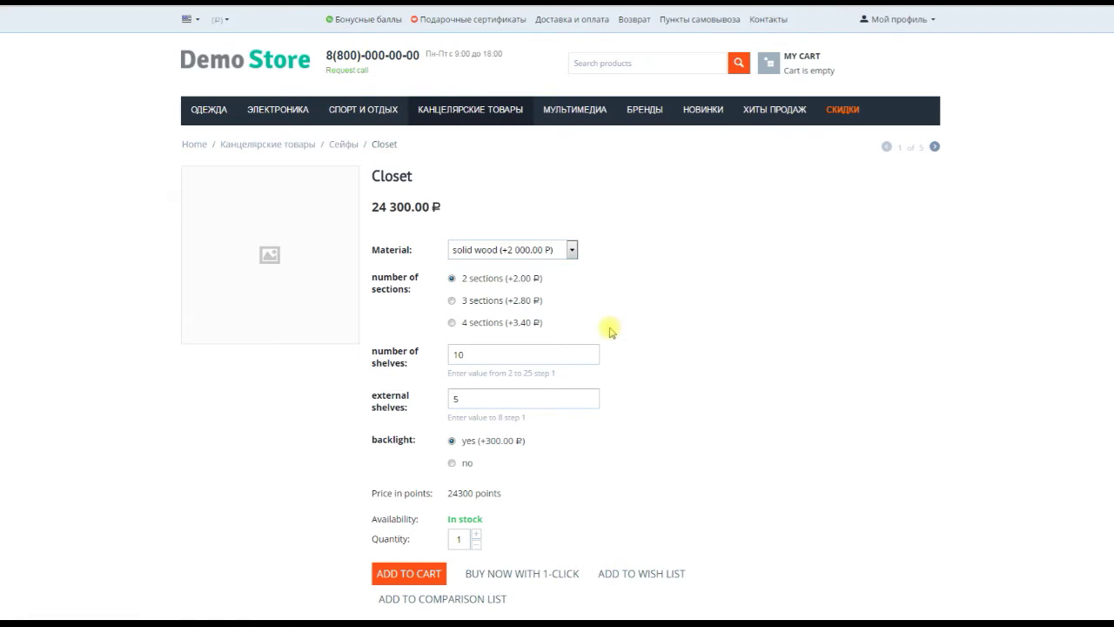
# Reload the Closet storefront page and check the price with different materials and with 3 and 4 sections
pyautogui.press('F5')
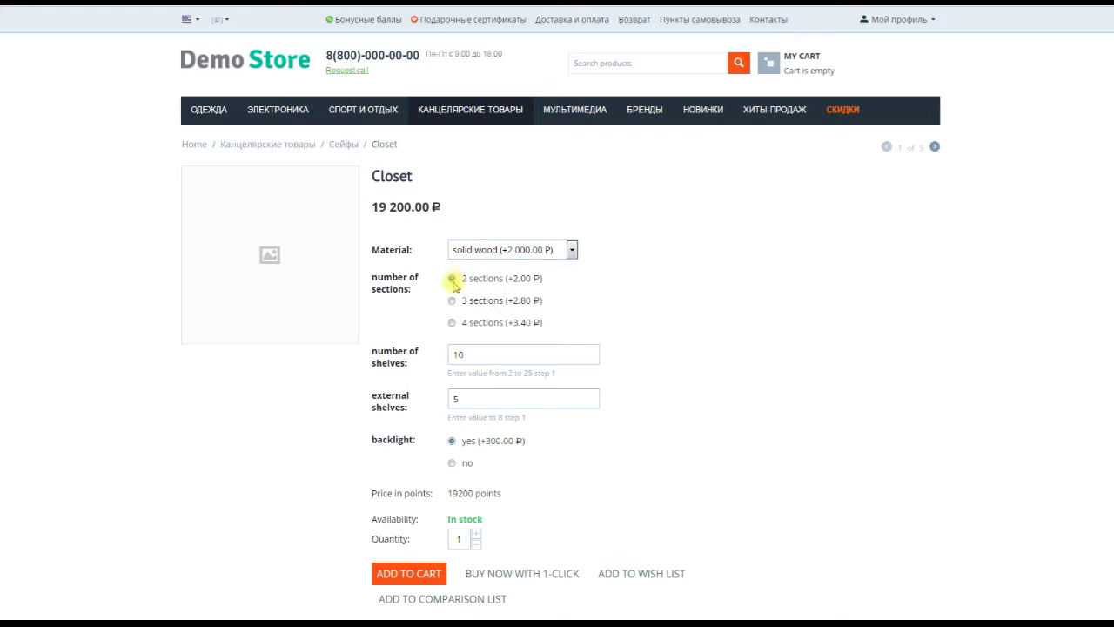
pyautogui.click(562, 250)
pyautogui.click(527, 279)
pyautogui.press('Down')
pyautogui.click(530, 250)
pyautogui.click(509, 266)
pyautogui.click(451, 300)
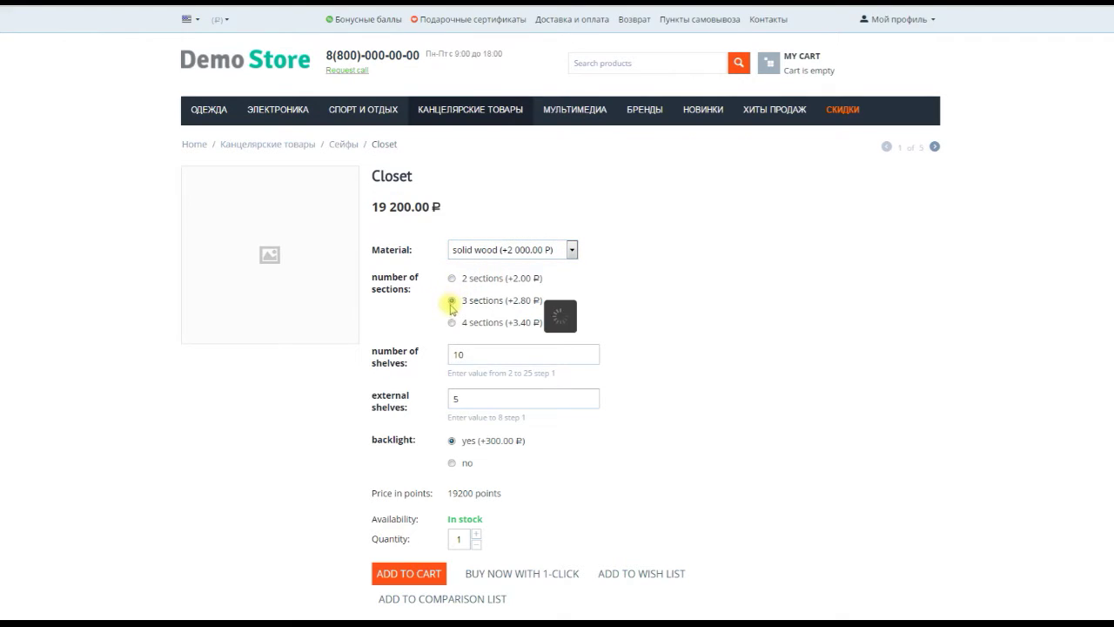
pyautogui.click(452, 323)
# Check the storefront price with the number of shelves set to 2 and to 25
pyautogui.click(451, 355)
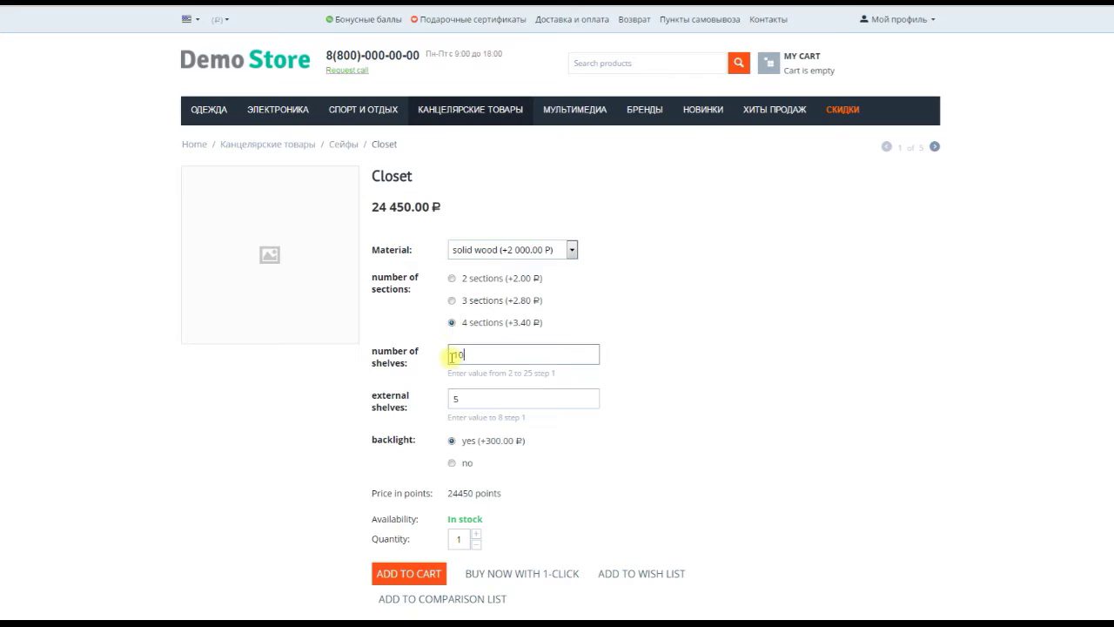
pyautogui.write('2')
pyautogui.click(634, 358)
pyautogui.click(472, 357)
pyautogui.write('25')
pyautogui.click(736, 356)
# Set the external shelves to 8 and check the price with the backlight set to no and back to yes
pyautogui.click(470, 399)
pyautogui.write('8')
pyautogui.click(653, 415)
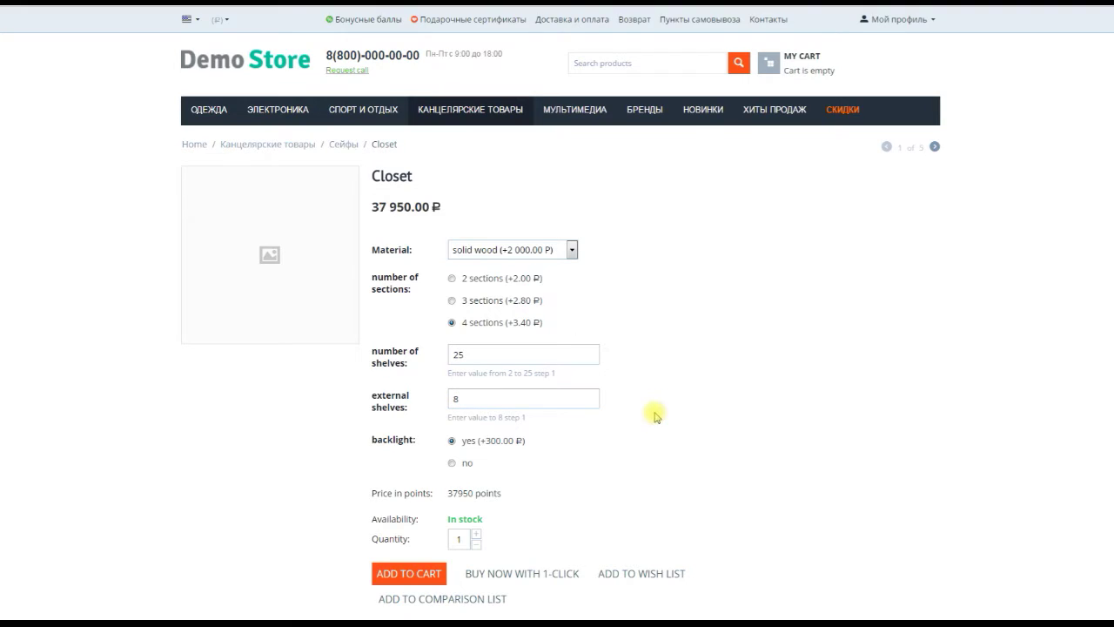
pyautogui.click(451, 463)
pyautogui.click(453, 441)
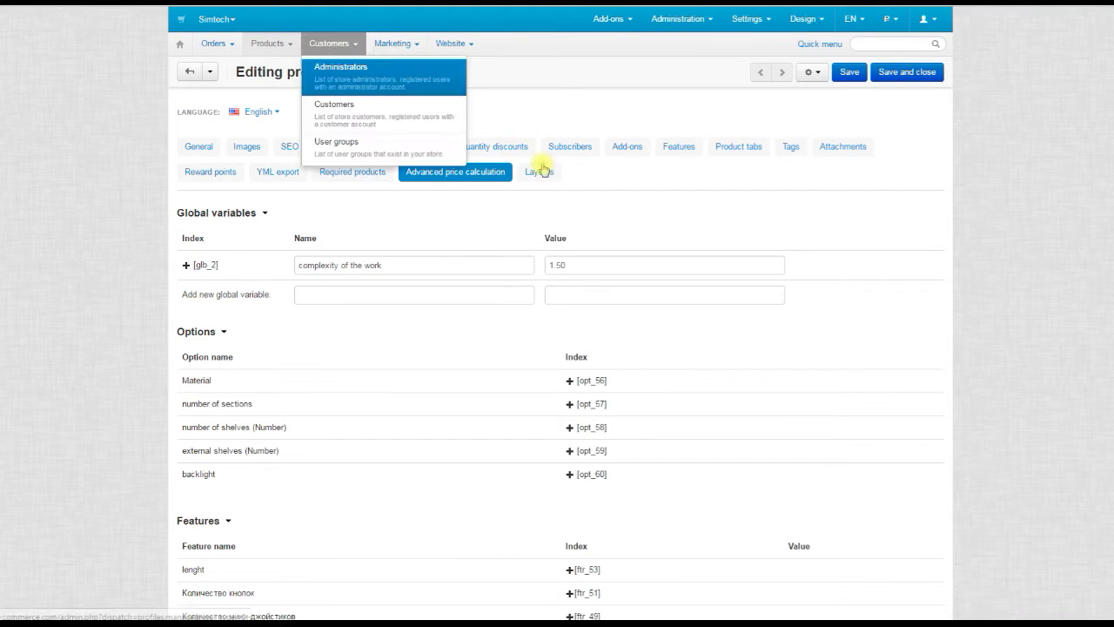
# Add the condition if ($price>15000) on a new line of the Closet's price formula in the admin panel
pyautogui.scroll(-5, 910, 356)
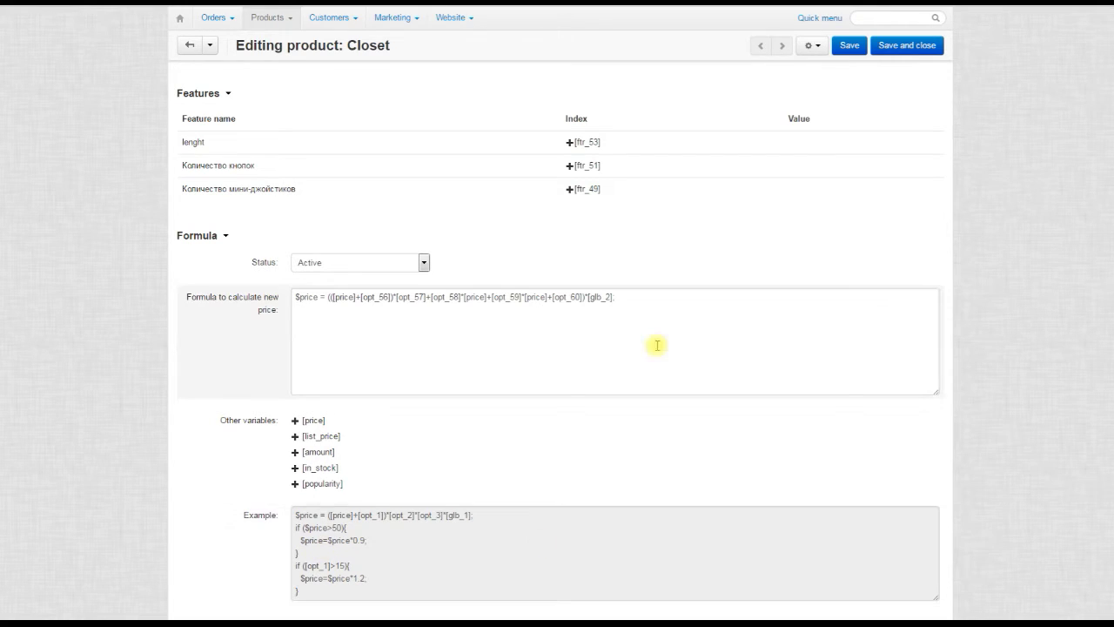
pyautogui.click(681, 305)
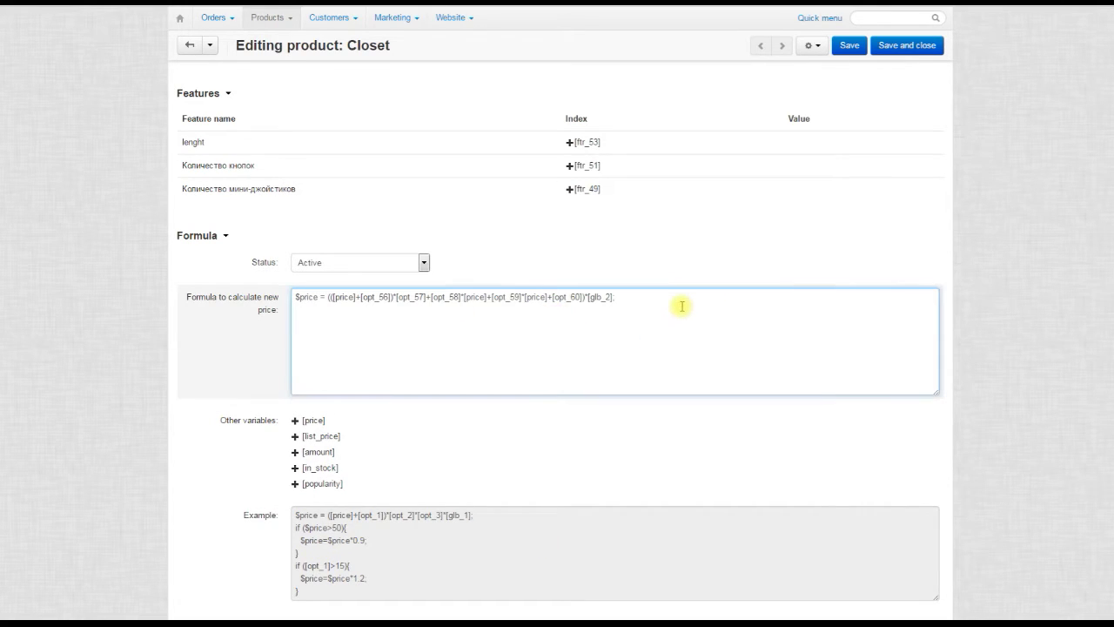
pyautogui.press('Return')
pyautogui.write('if ($price')
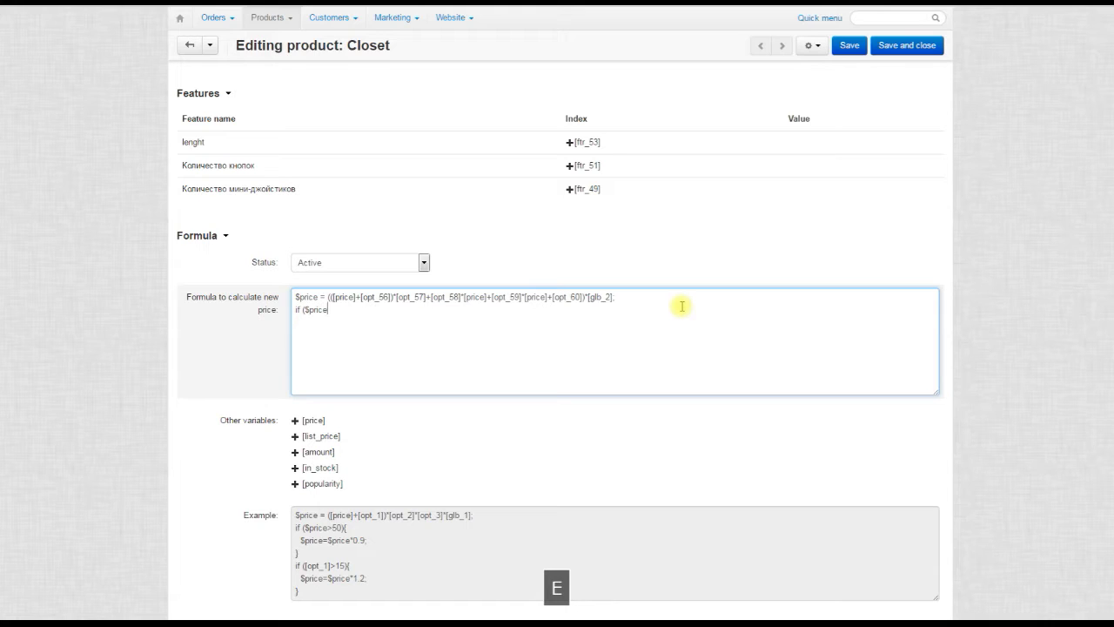
pyautogui.write('>')
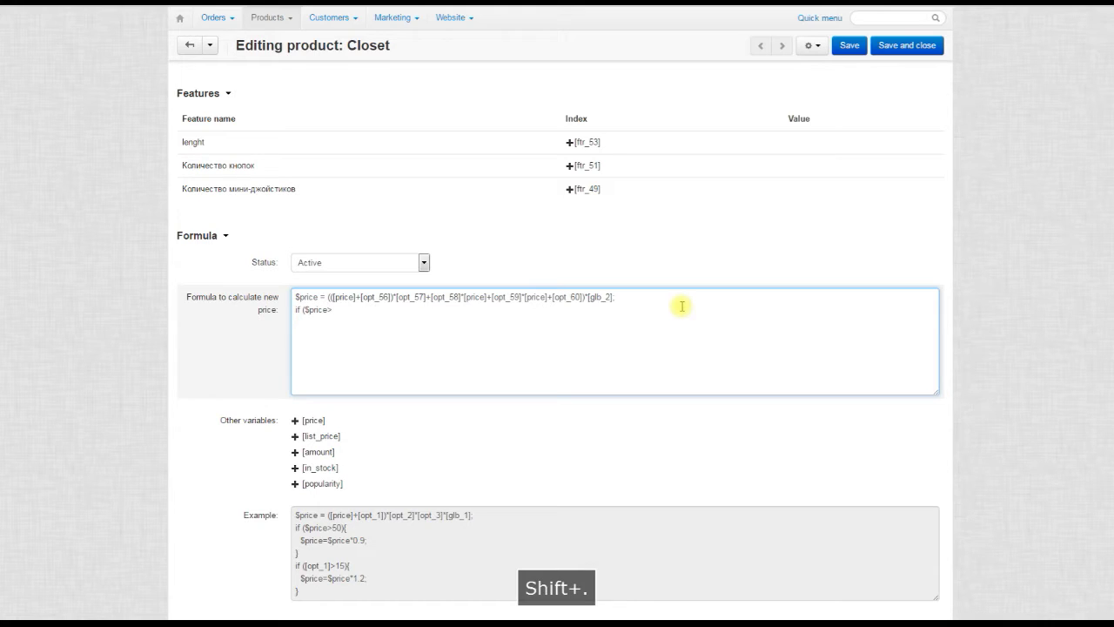
pyautogui.write('15000')
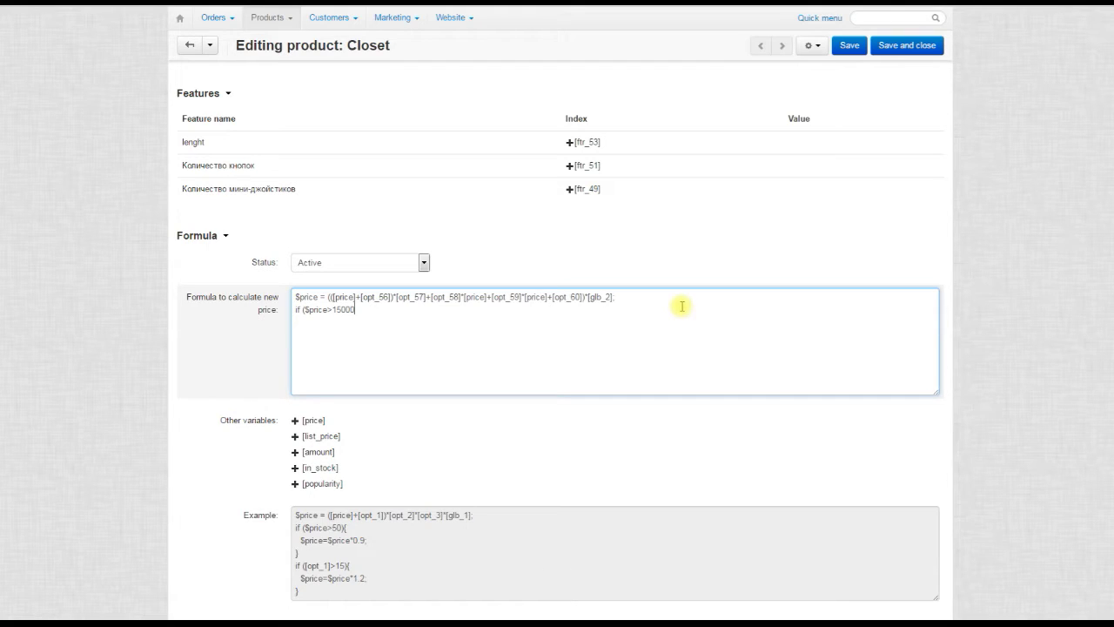
pyautogui.write(')')
# Complete the price condition with {$price=$price*0.95;} to apply a 5% discount
pyautogui.write('{')
pyautogui.write('$price')
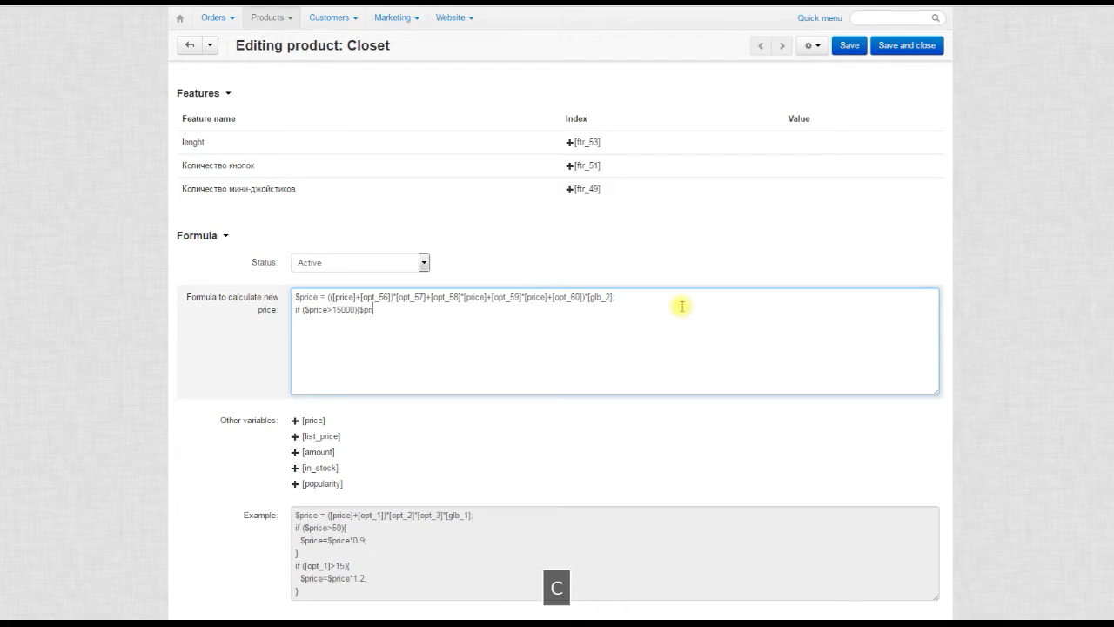
pyautogui.write('-')
pyautogui.press('BackSpace')
pyautogui.write('=$price*')
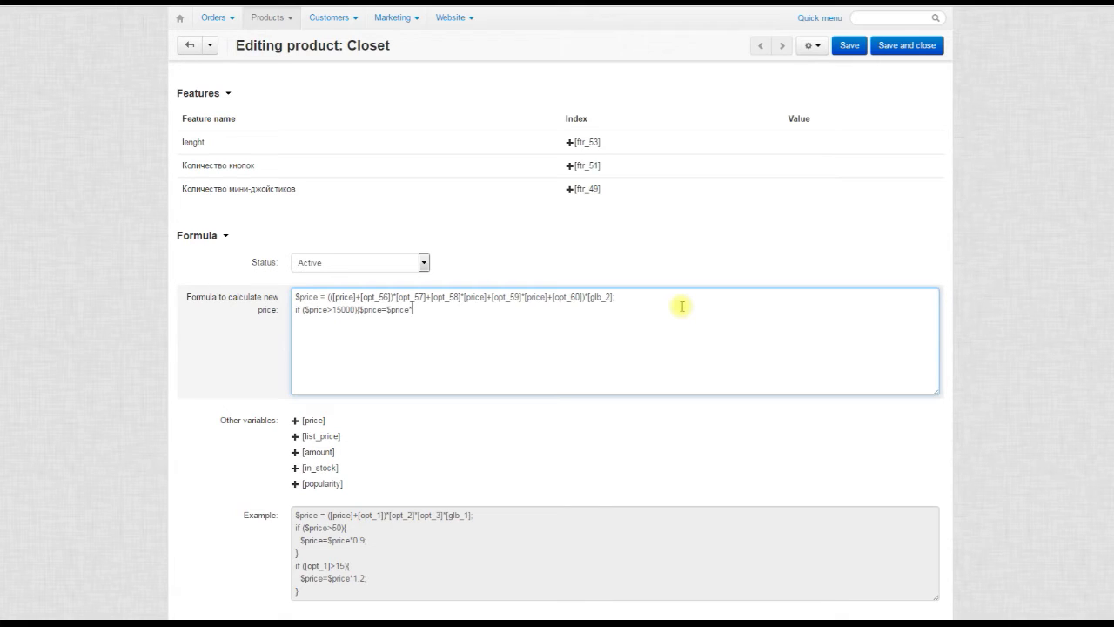
pyautogui.write('0.95')
pyautogui.write(';}')
# Begin a second condition on a new formula line with if([opt_58]> for the number of shelves option
pyautogui.press('Return')
pyautogui.write('if')
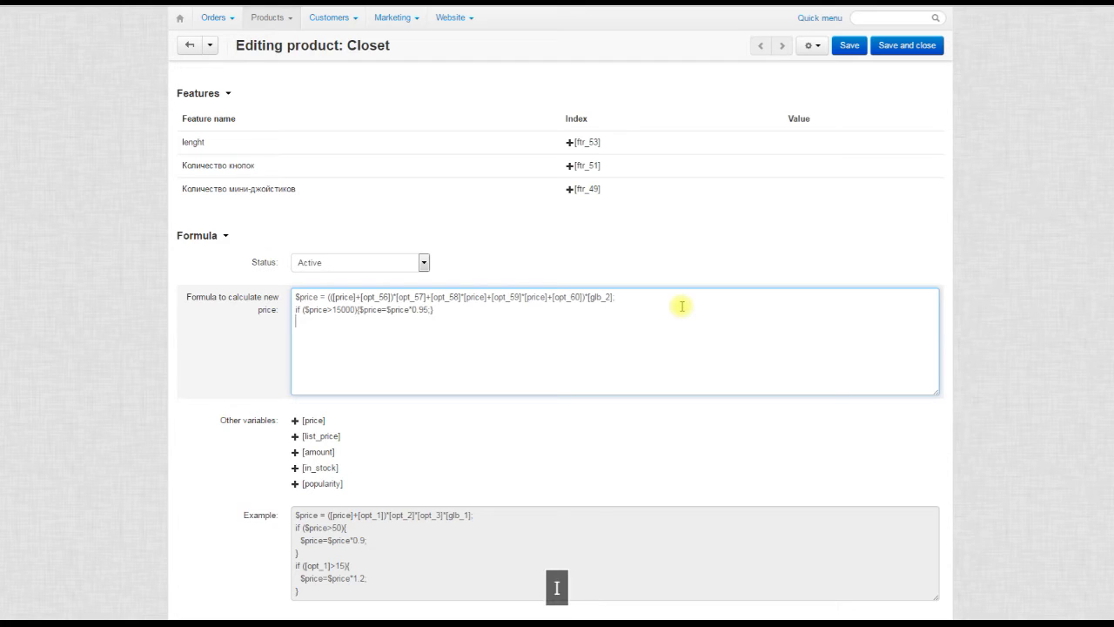
pyautogui.write('(')
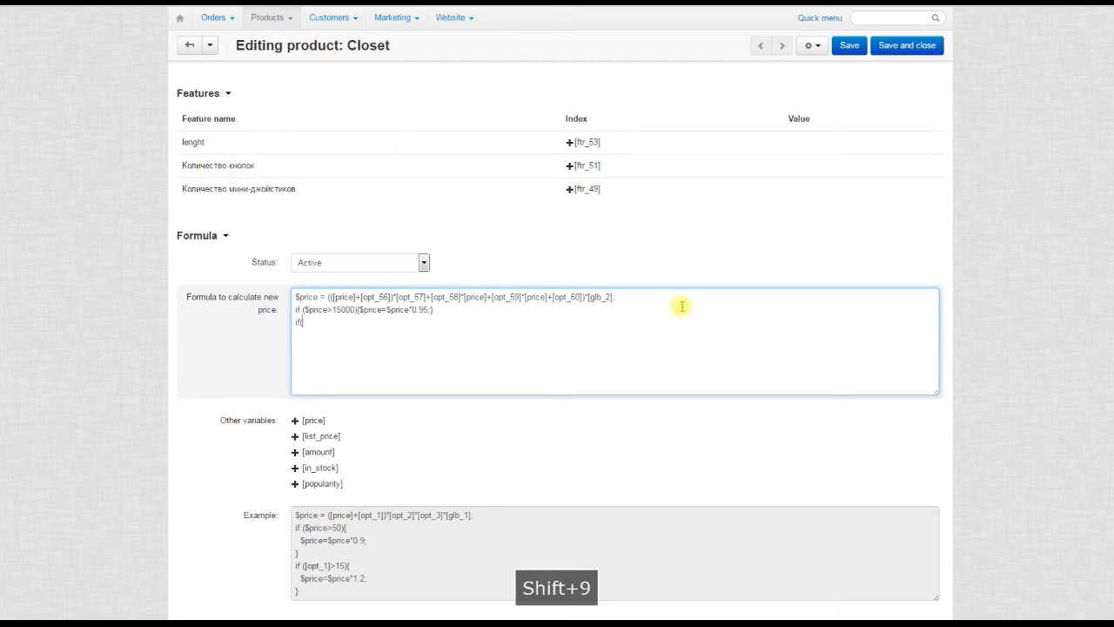
pyautogui.scroll(5, 679, 229)
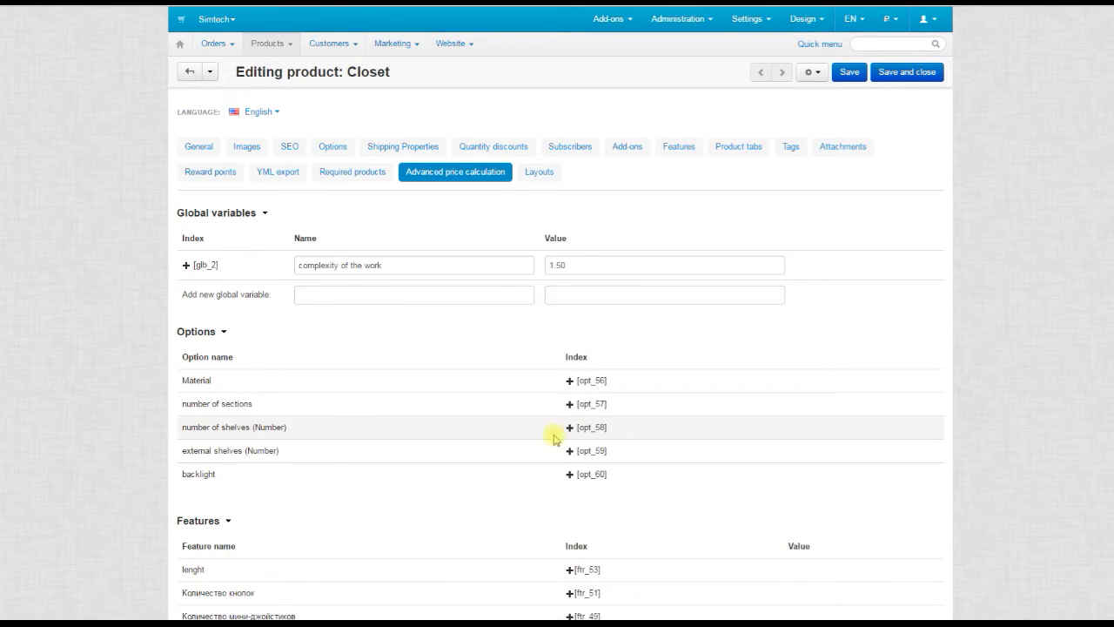
pyautogui.click(570, 427)
pyautogui.scroll(-5, 729, 447)
pyautogui.click(345, 323)
pyautogui.write('>')
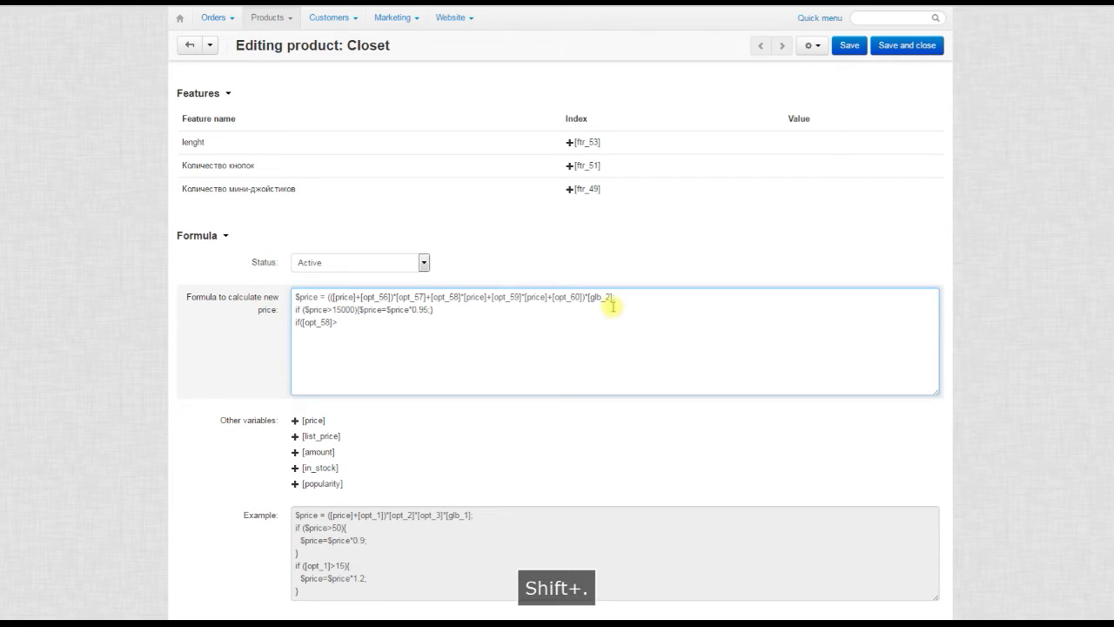
# Complete the shelves condition with 20){$price*0.9;} and save and close the product
pyautogui.write('20){$price')
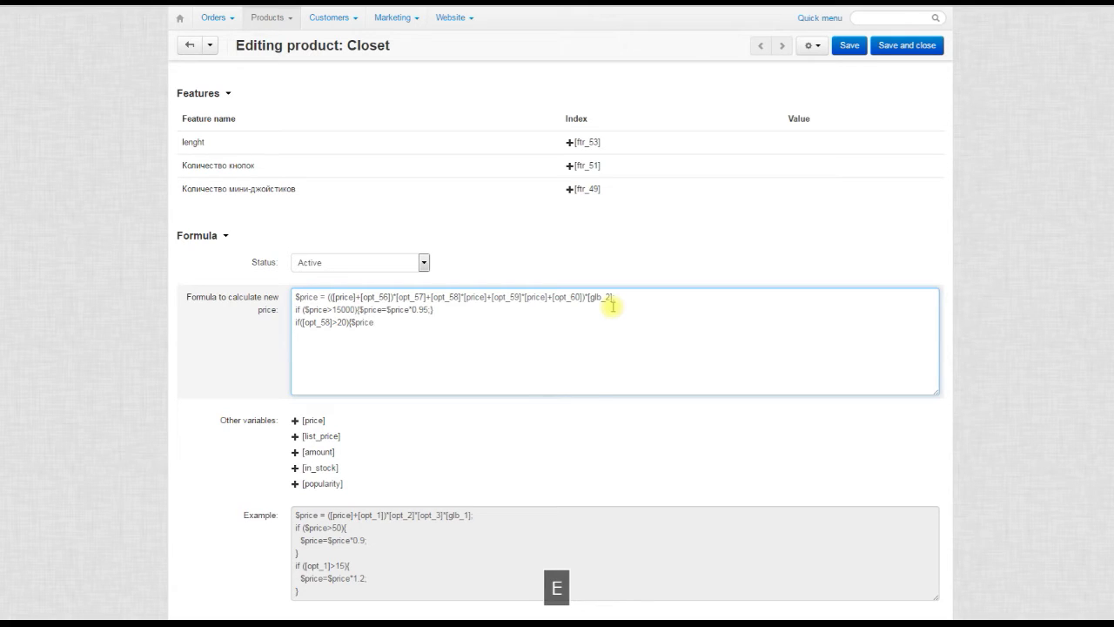
pyautogui.write('*')
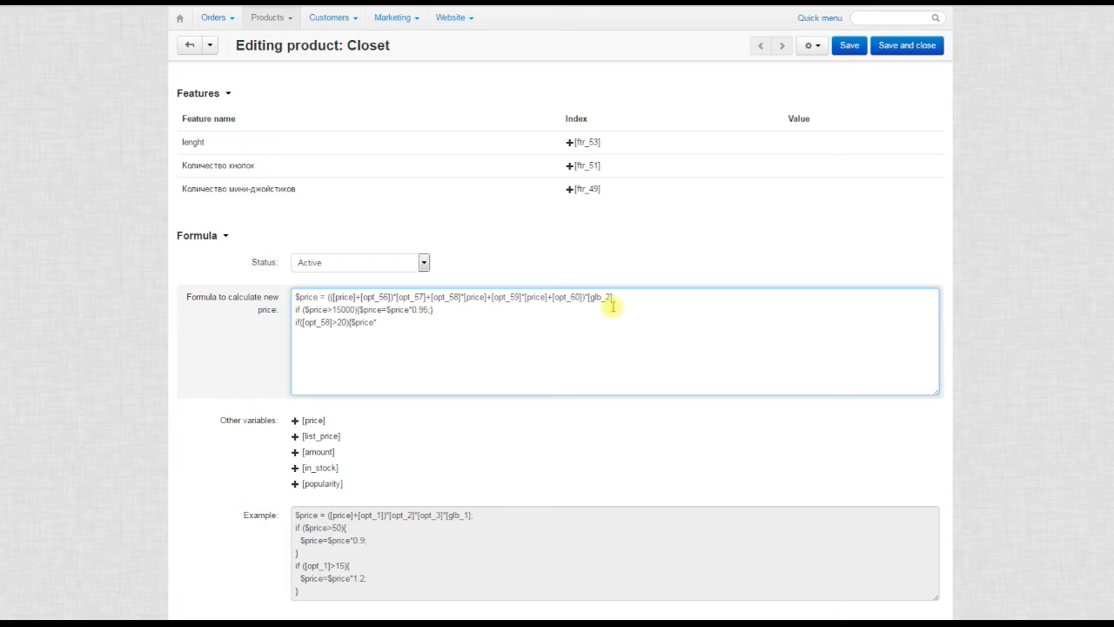
pyautogui.write('0.9;')
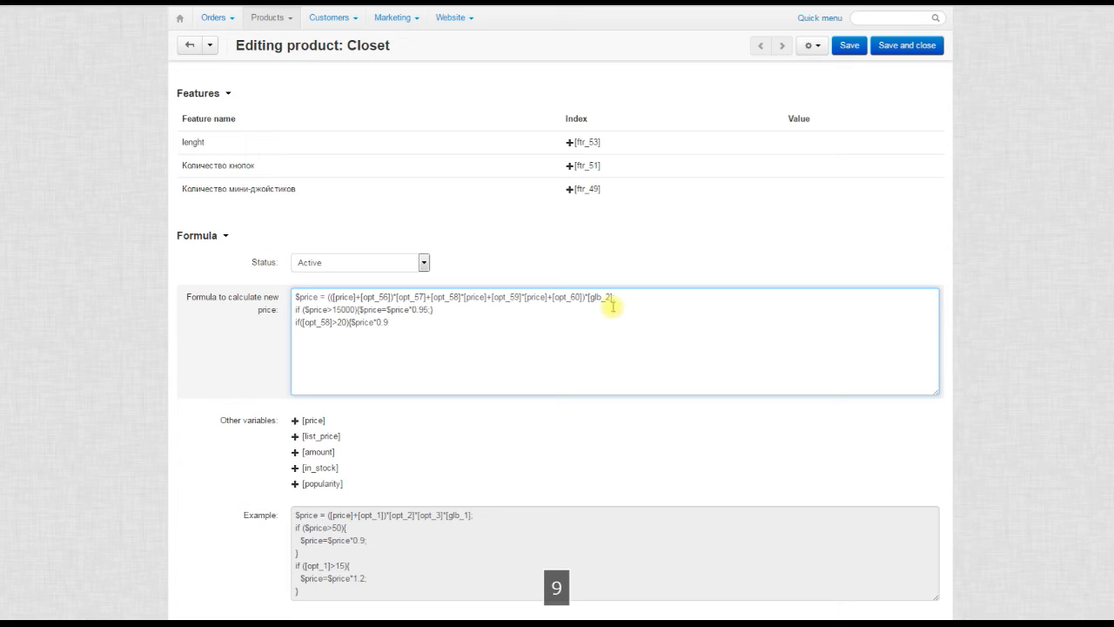
pyautogui.write('}')
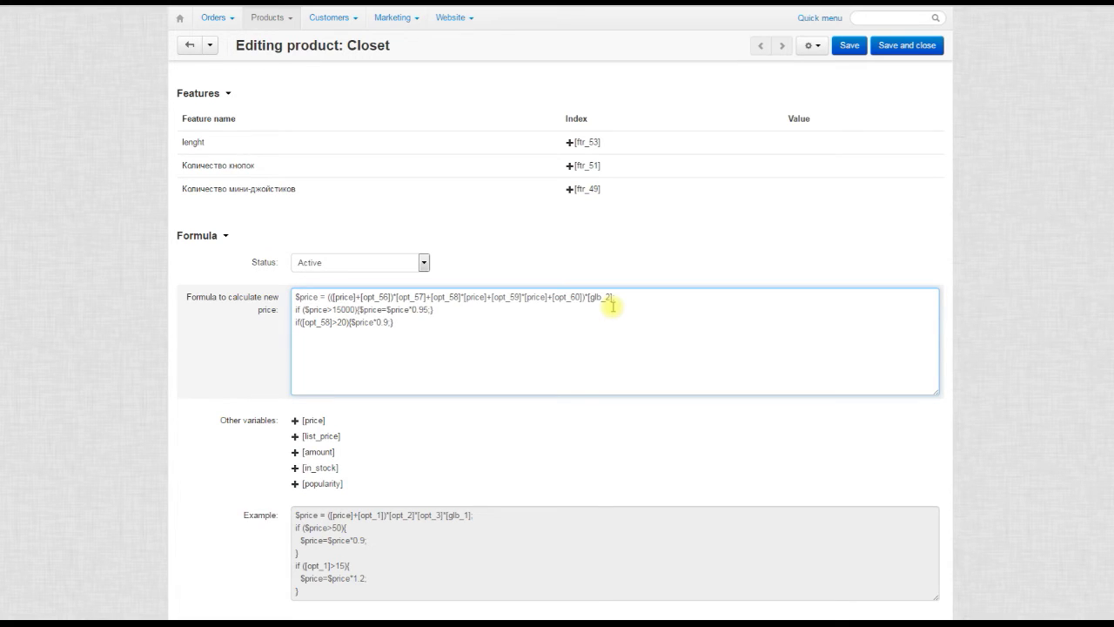
pyautogui.click(913, 45)
# Reload the Closet storefront page and check the price with the number of shelves set to 19 and to 20
pyautogui.press('F5')
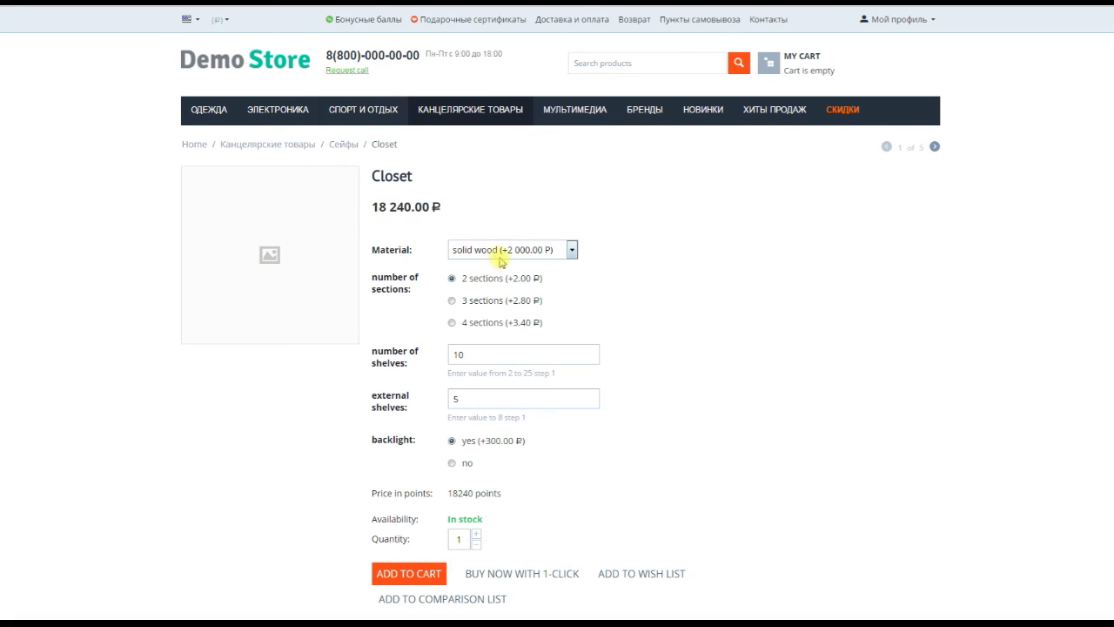
pyautogui.moveTo(485, 355); pyautogui.dragTo(445, 357)
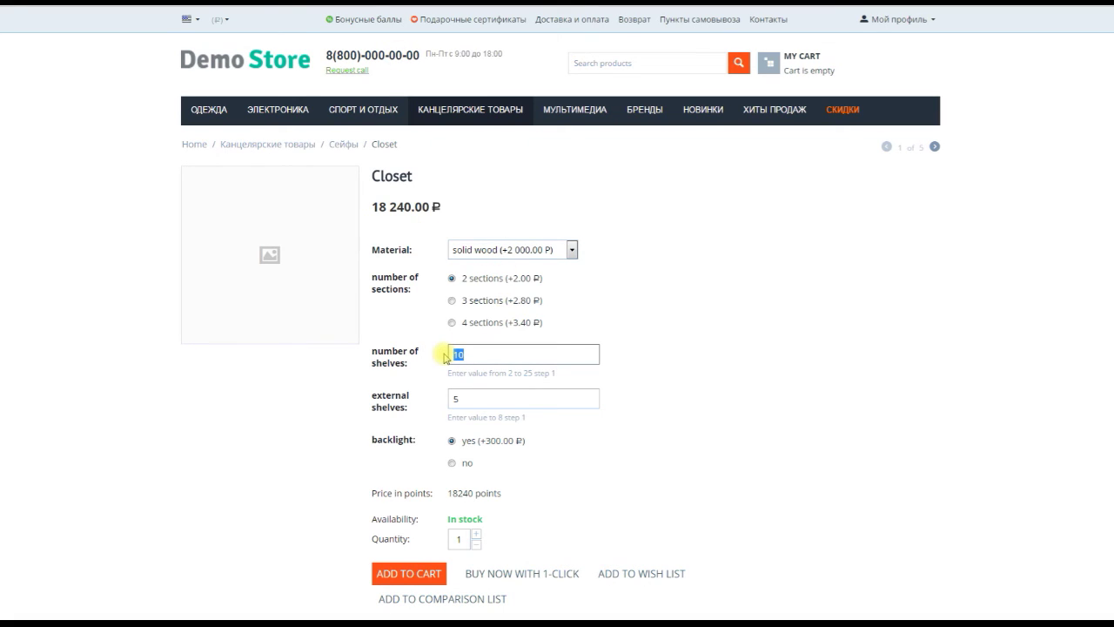
pyautogui.write('19')
pyautogui.press('Return')
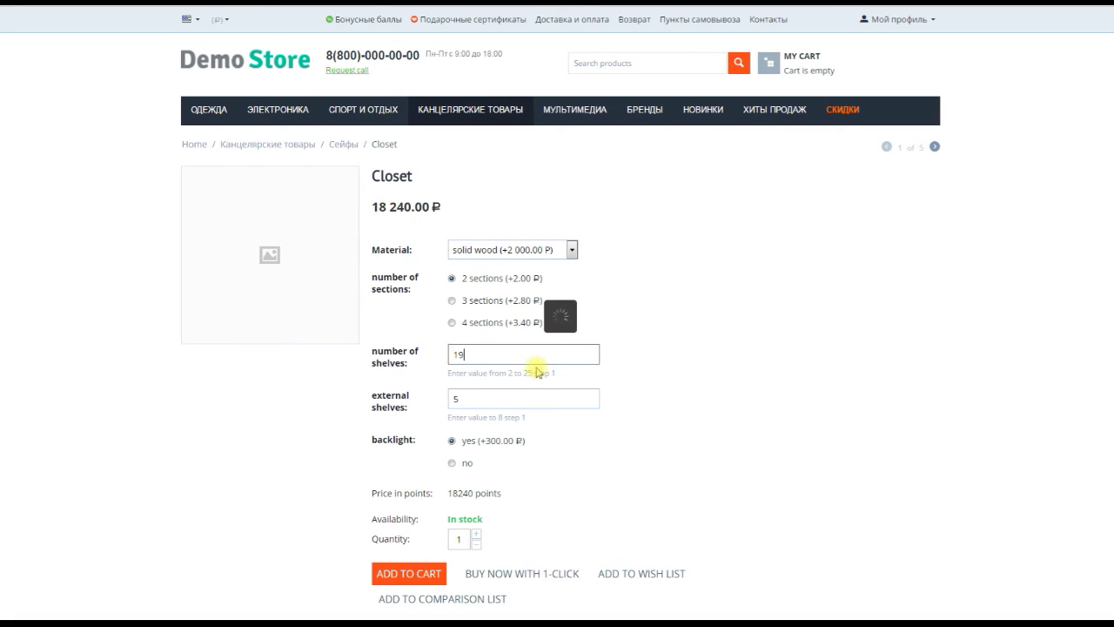
pyautogui.moveTo(480, 353); pyautogui.dragTo(445, 357)
pyautogui.write('20')
pyautogui.press('Return')
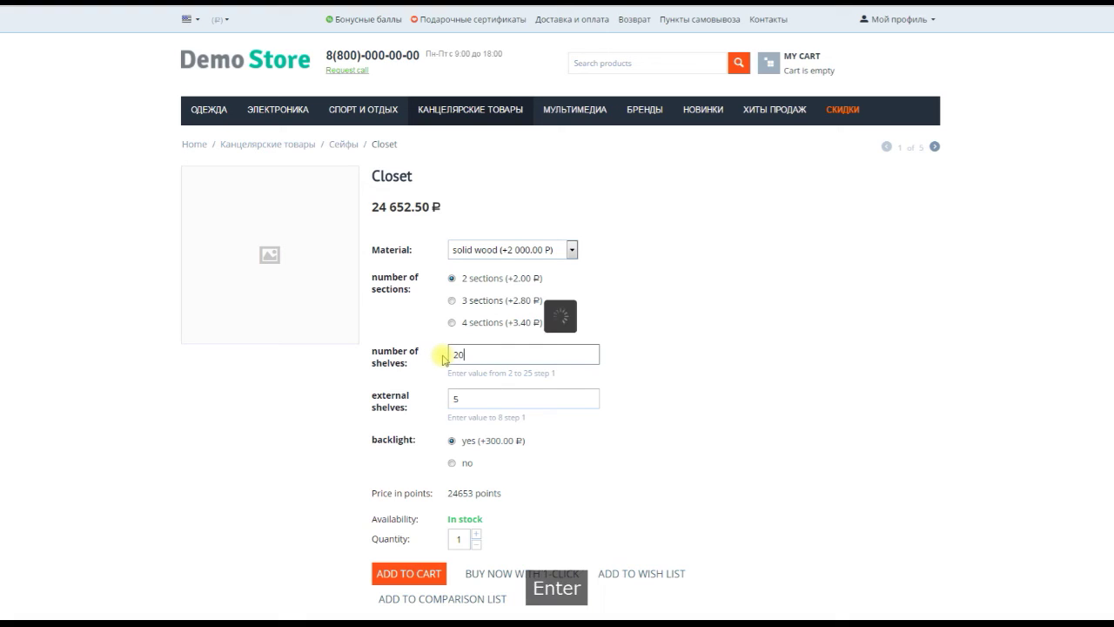
# Check the storefront price with the number of shelves set to 21 and the external shelves set to 8
pyautogui.moveTo(467, 359); pyautogui.dragTo(450, 357)
pyautogui.write('21.')
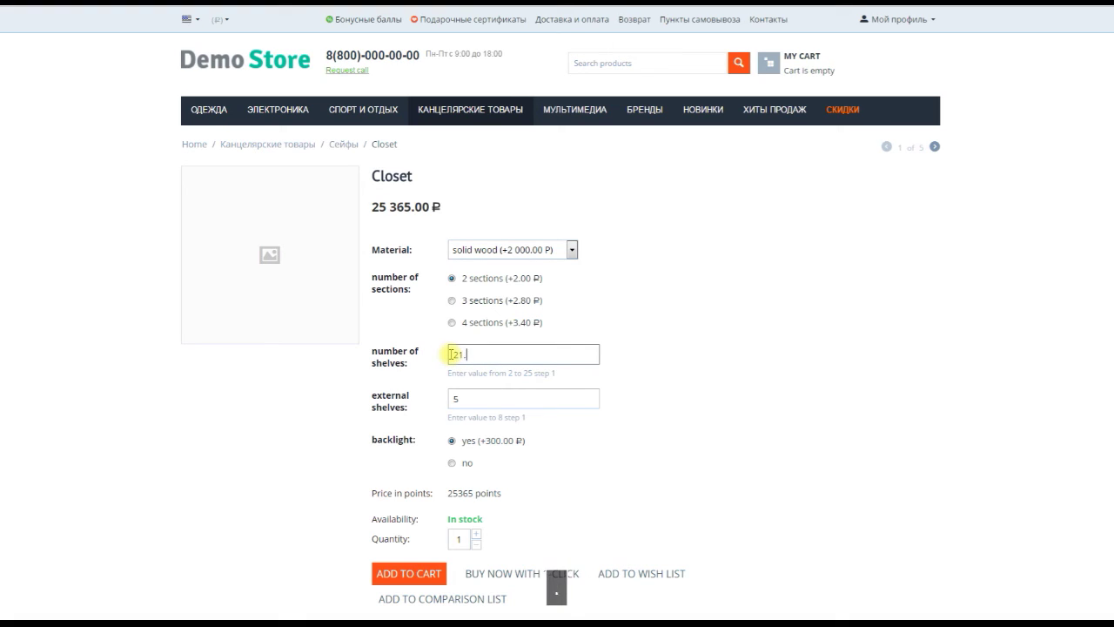
pyautogui.press('BackSpace')
pyautogui.write('1')
pyautogui.press('Return')
pyautogui.moveTo(457, 398); pyautogui.dragTo(445, 400)
pyautogui.write('8')
pyautogui.press('Return')
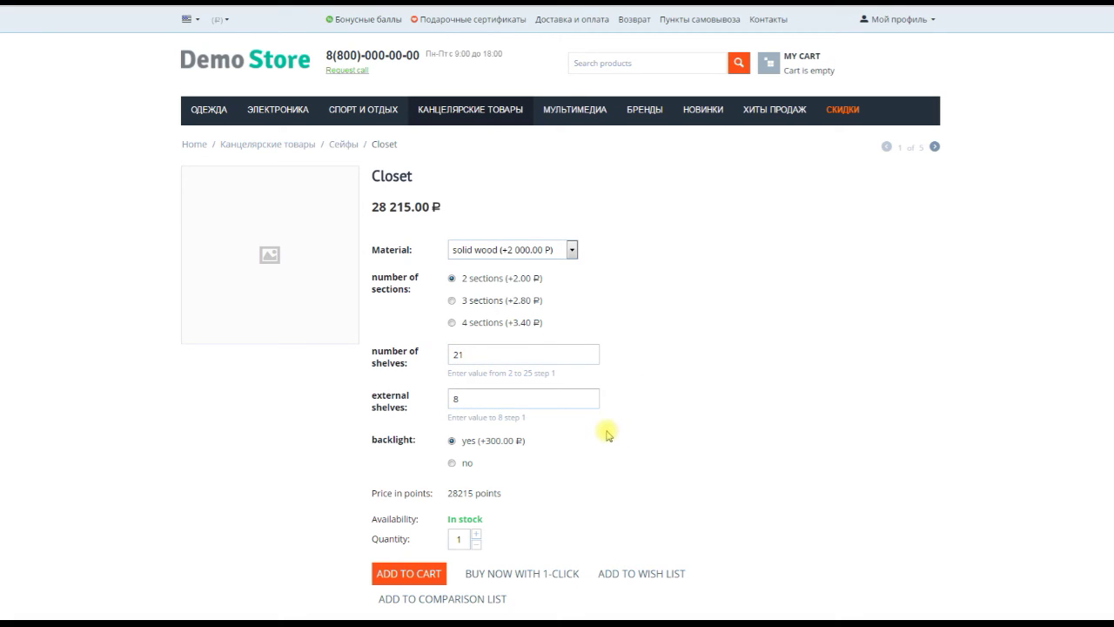
# Switch the material to particleboard and check the price with the backlight set to no and back to yes
pyautogui.click(567, 250)
pyautogui.click(513, 276)
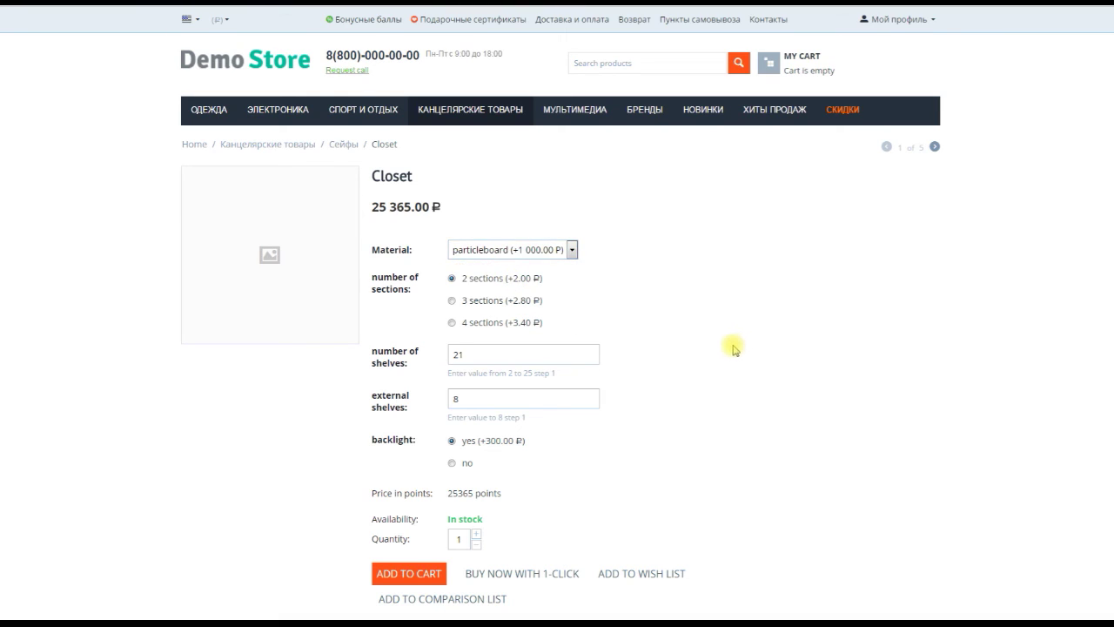
pyautogui.scroll(-2, 733, 348)
pyautogui.click(451, 337)
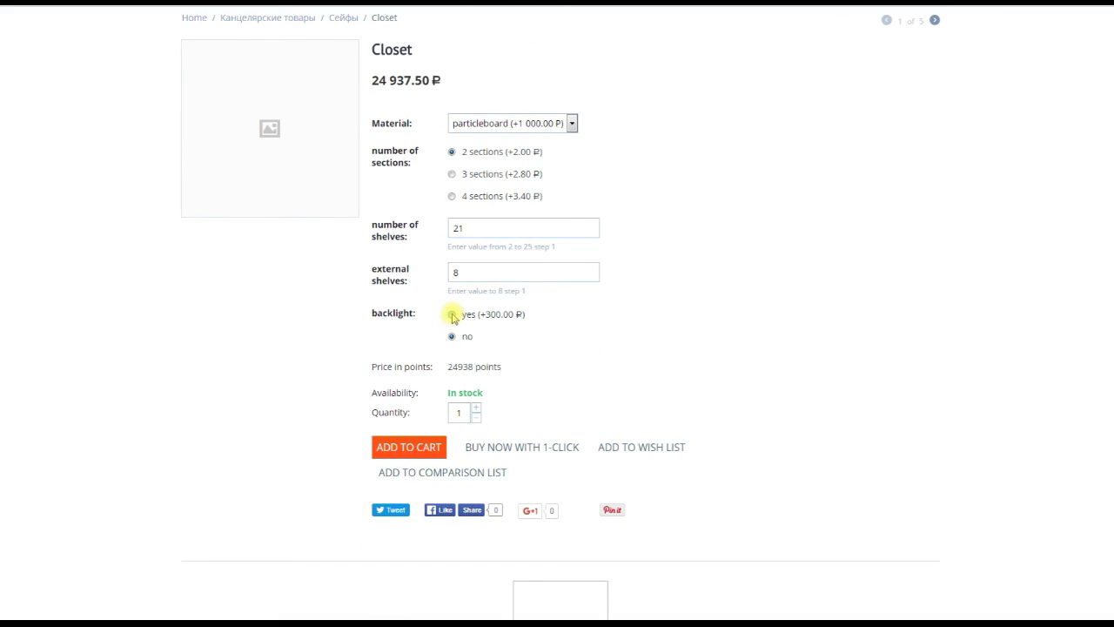
pyautogui.click(451, 315)
pyautogui.scroll(2, 684, 355)
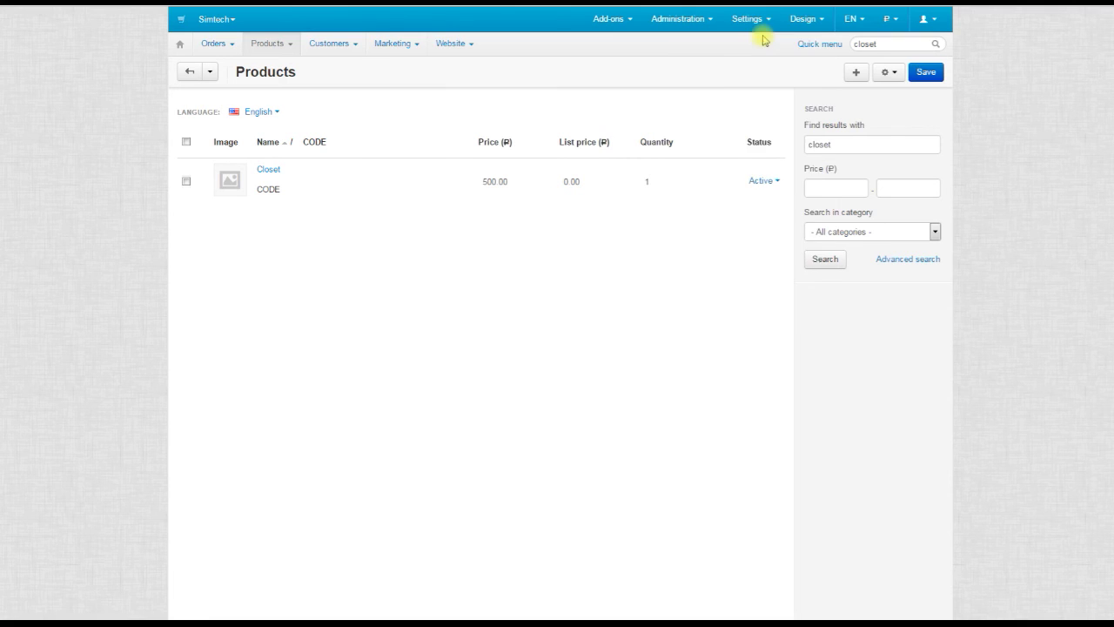
# Disable the display of modifiers for product options in the general catalog settings and save the changes
pyautogui.moveTo(748, 21)
pyautogui.click(741, 44)
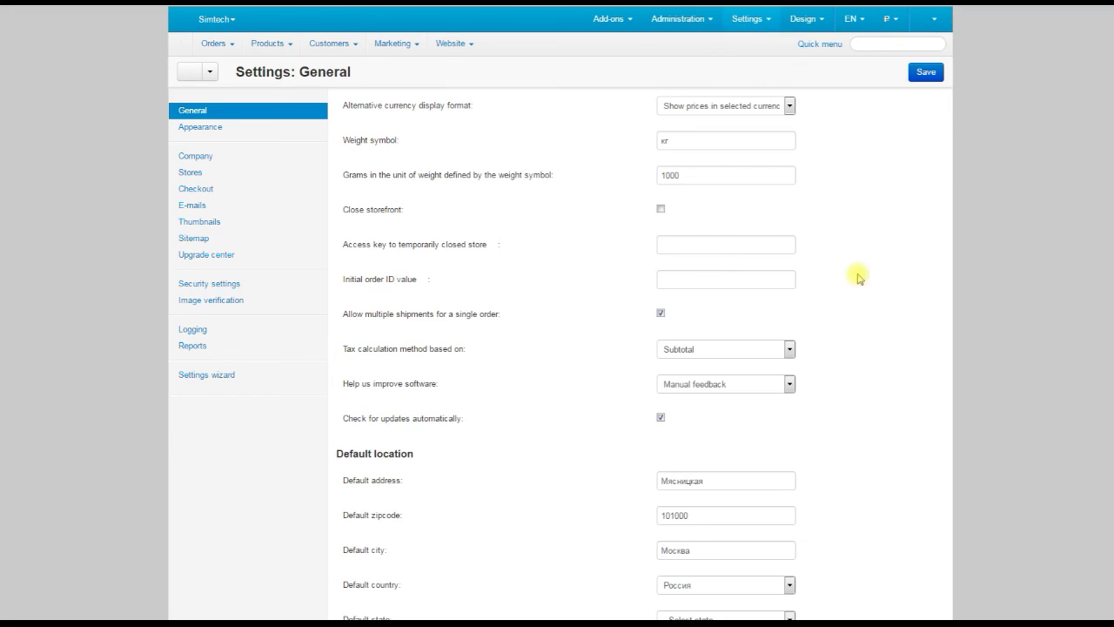
pyautogui.scroll(-4, 862, 323)
pyautogui.scroll(-2, 861, 325)
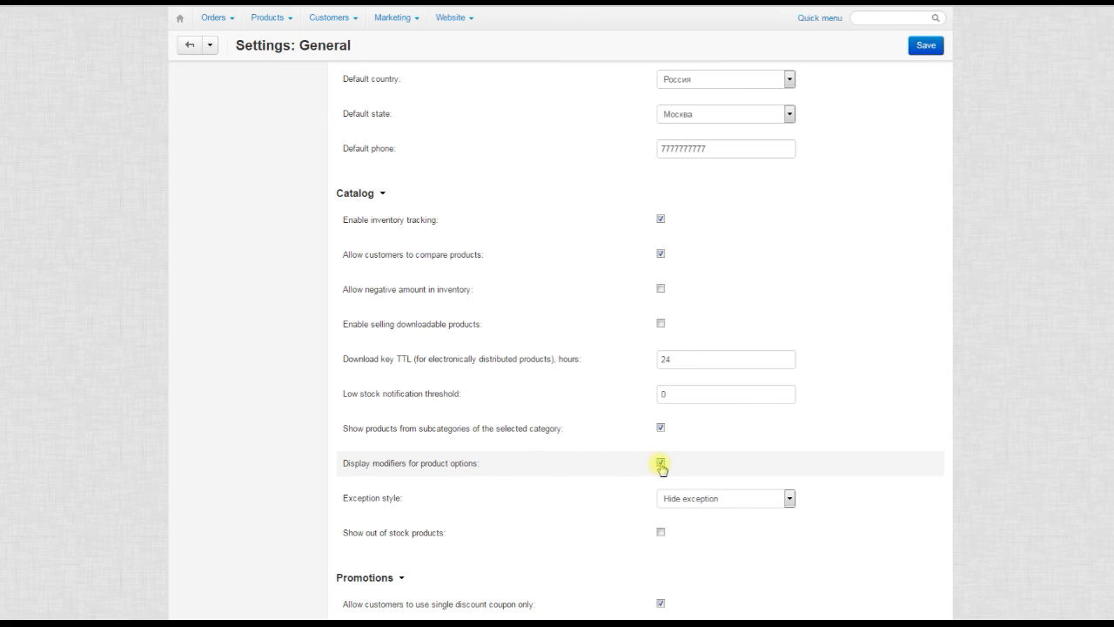
pyautogui.click(933, 51)
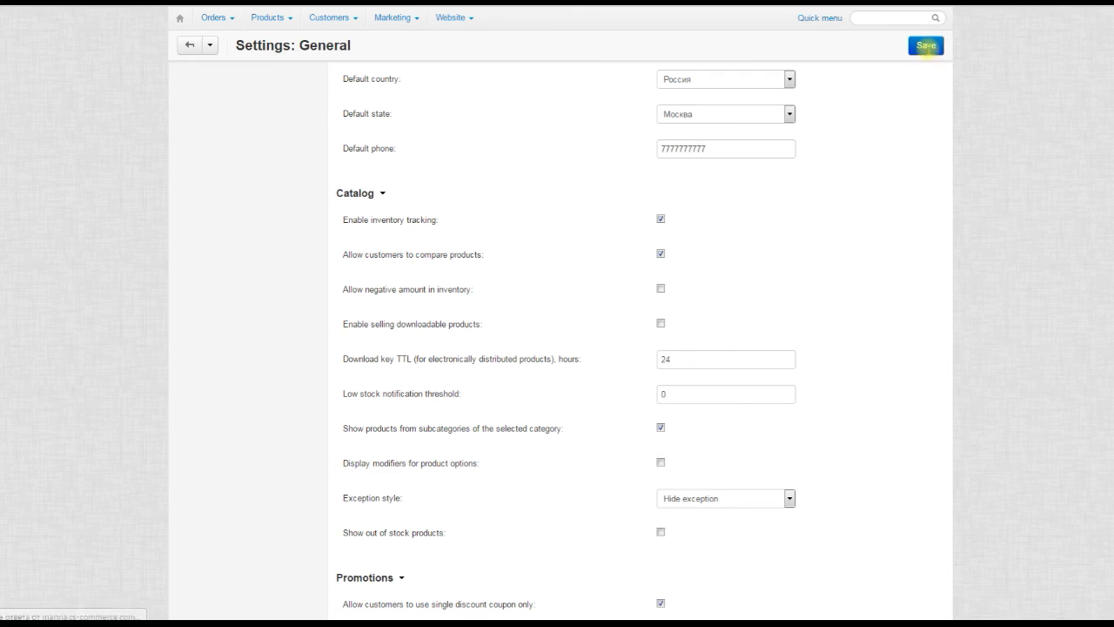
pyautogui.click(931, 19)
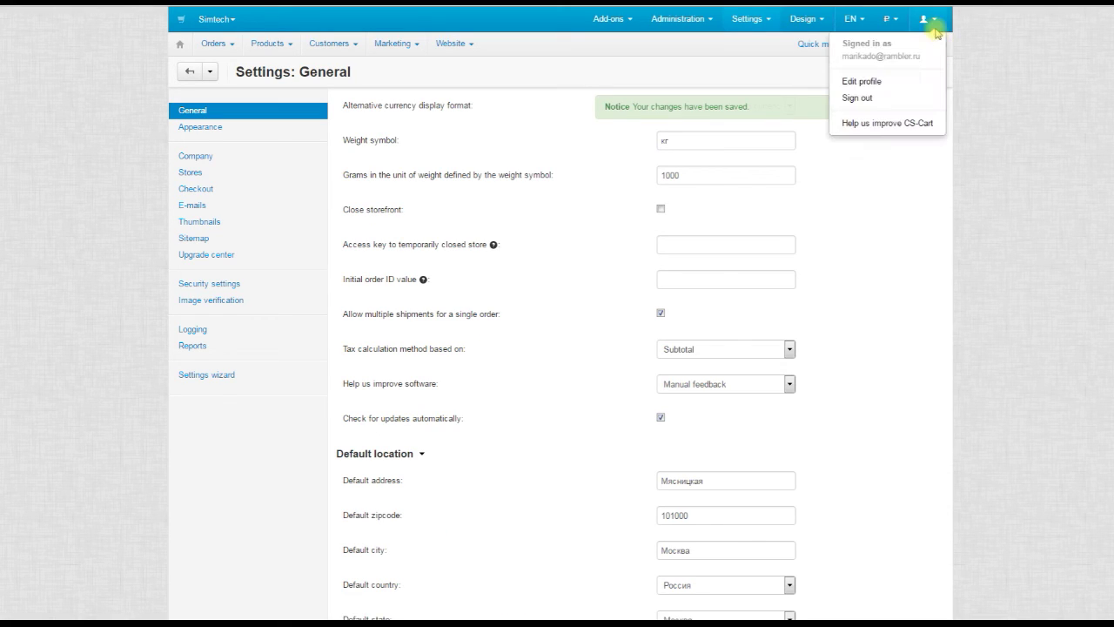
pyautogui.click(935, 30)
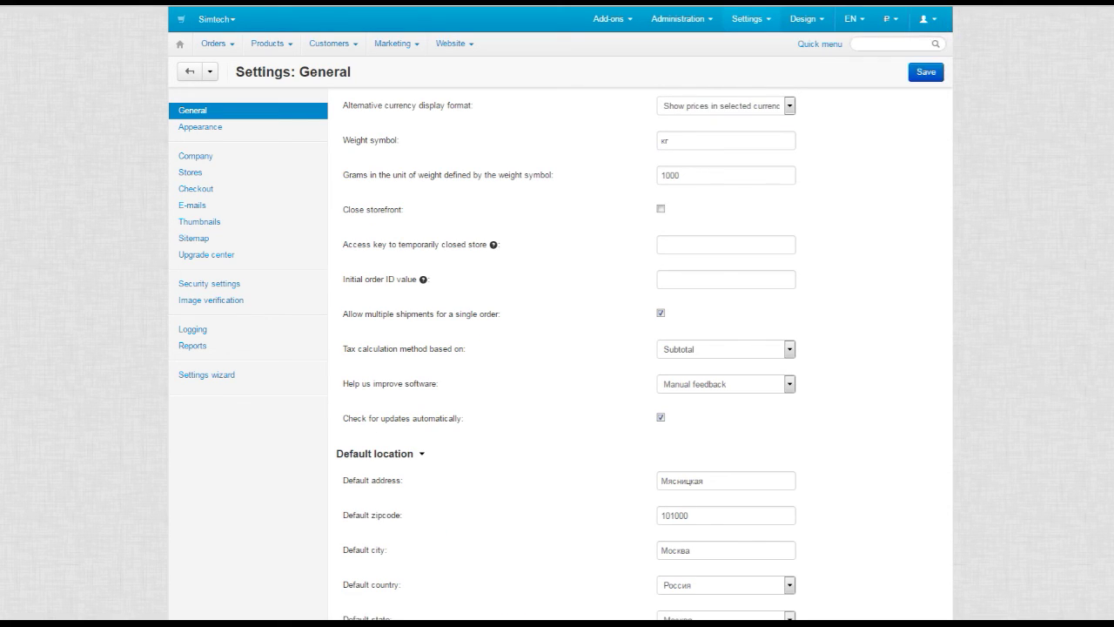
# Return to the Closet product page on the storefront to check how its options are displayed
pyautogui.click(280, 4)
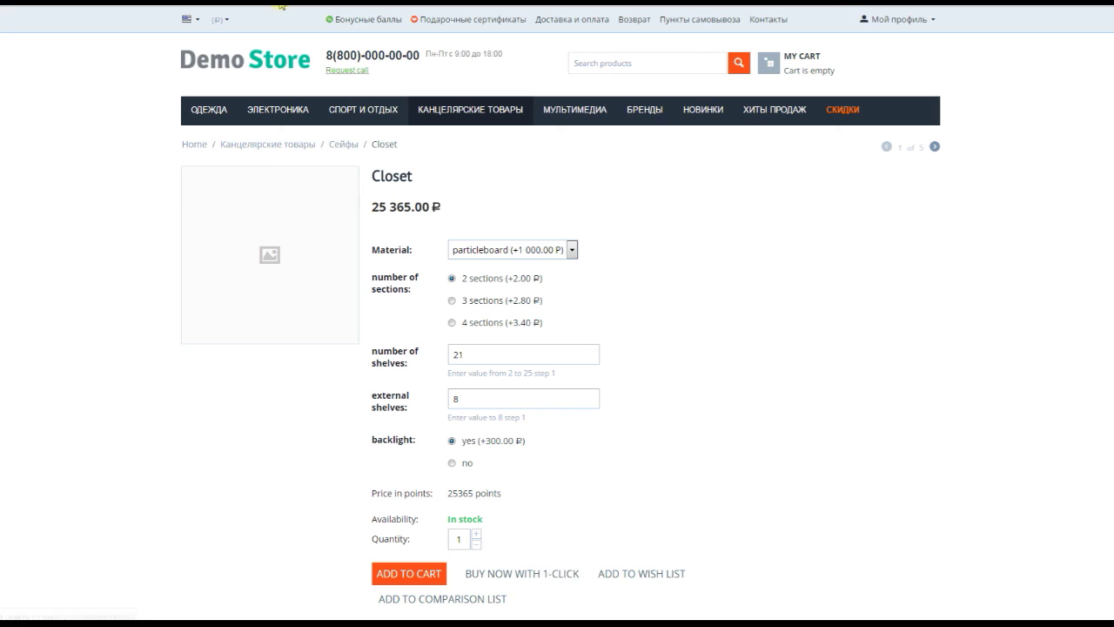